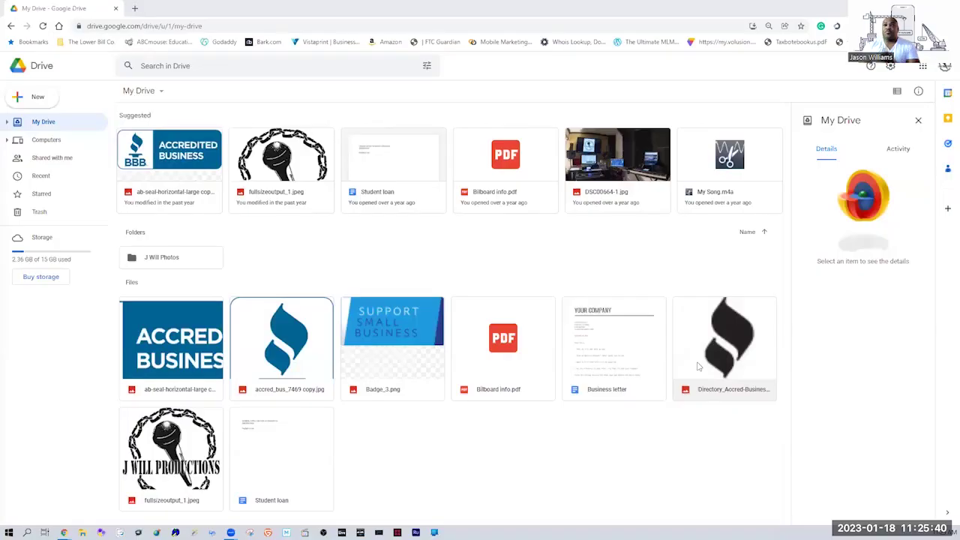
Go back from Google Drive to the signed-in Google homepage.
left_click(10, 25)
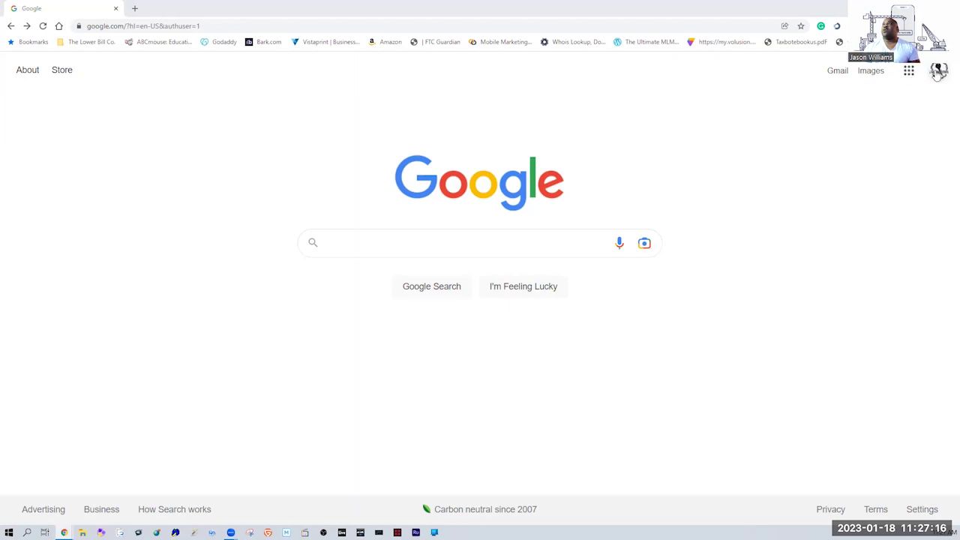
Add another account from the profile panel and create a new Google account for personal use.
left_click(939, 70)
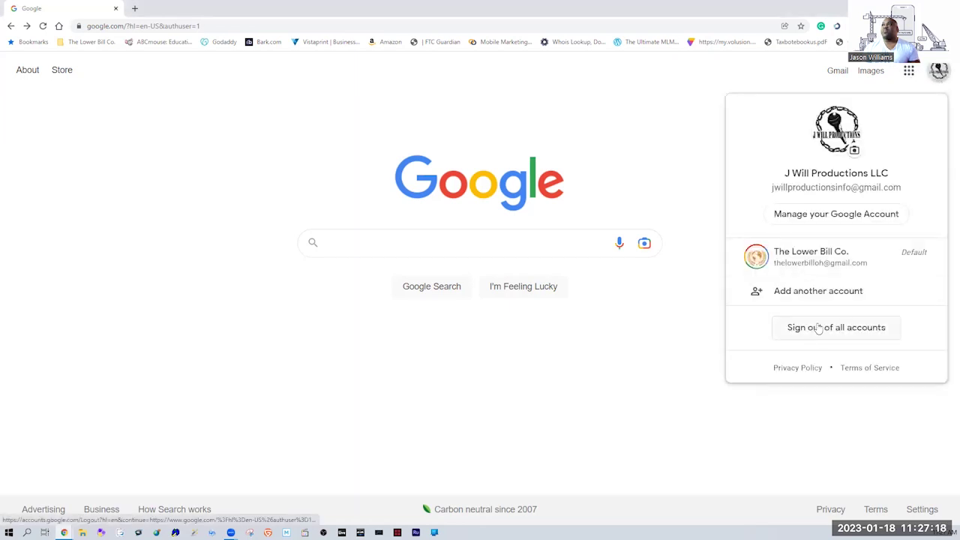
left_click(825, 298)
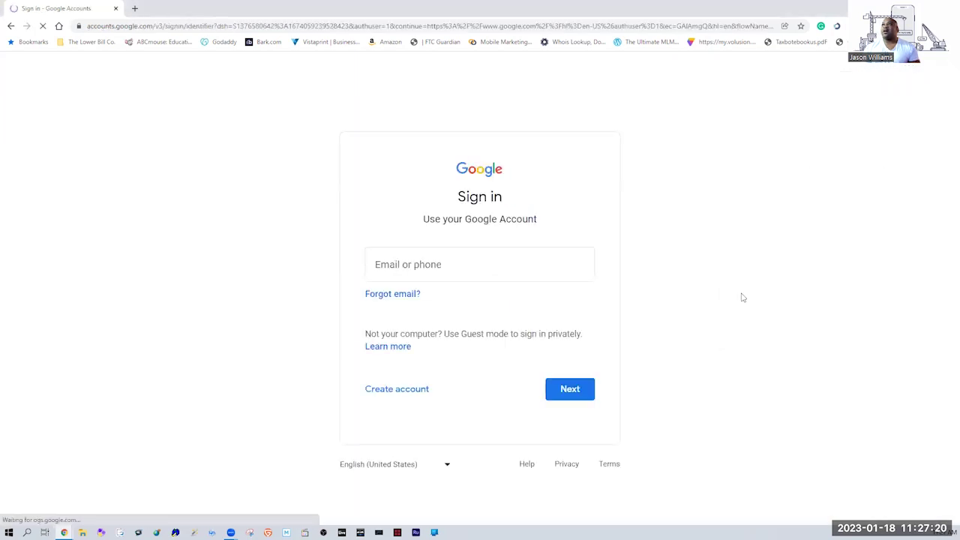
left_click(401, 391)
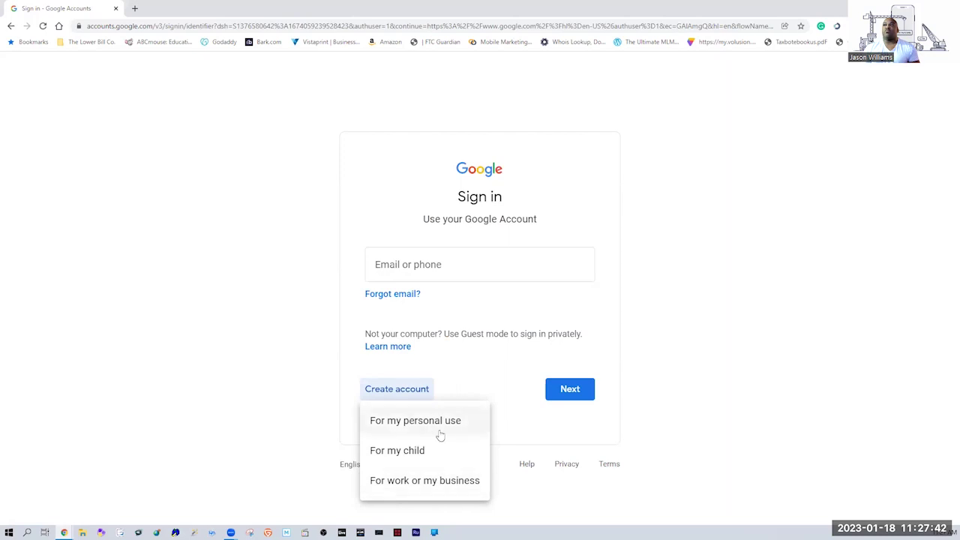
left_click(441, 431)
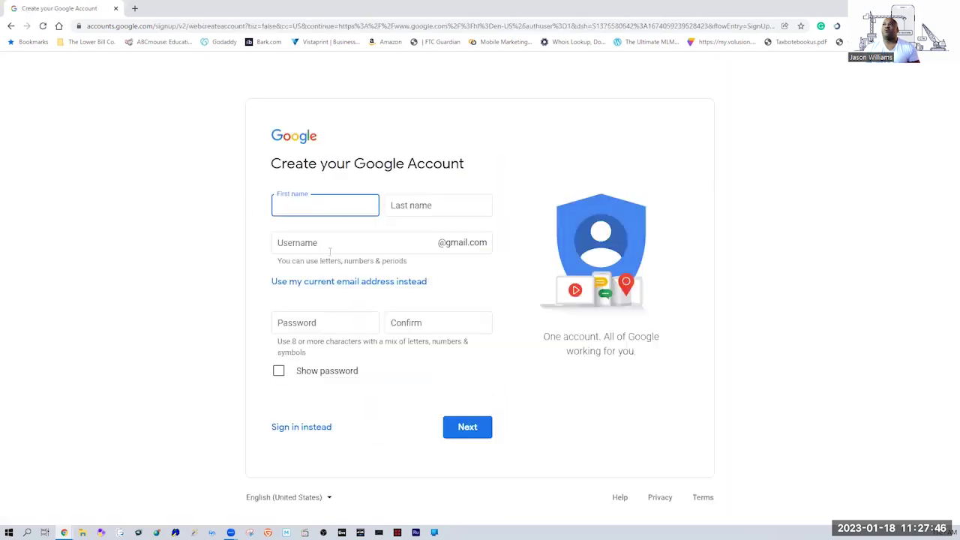
Enter a candidate username on the sign-up form and trim its last characters.
left_click(391, 211)
left_click(350, 209)
left_click(391, 205)
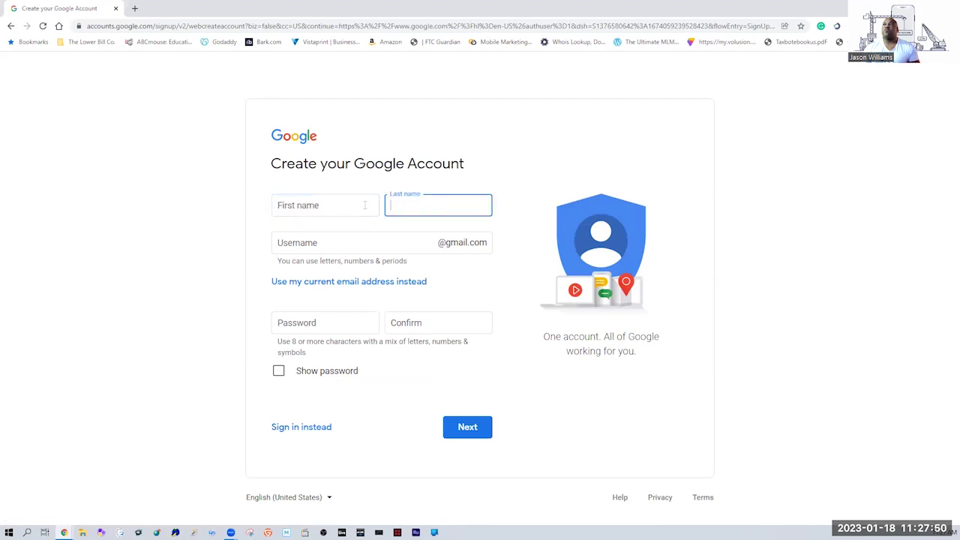
left_click(310, 246)
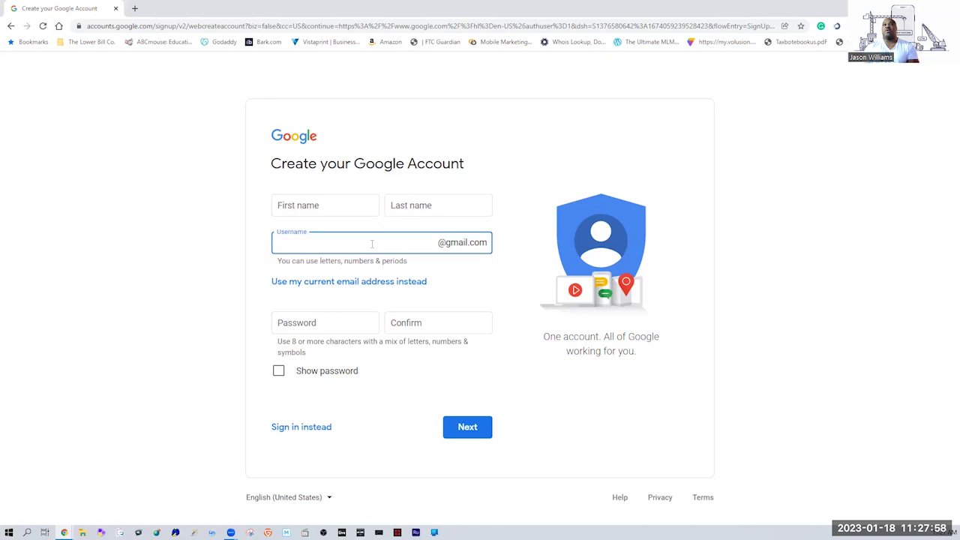
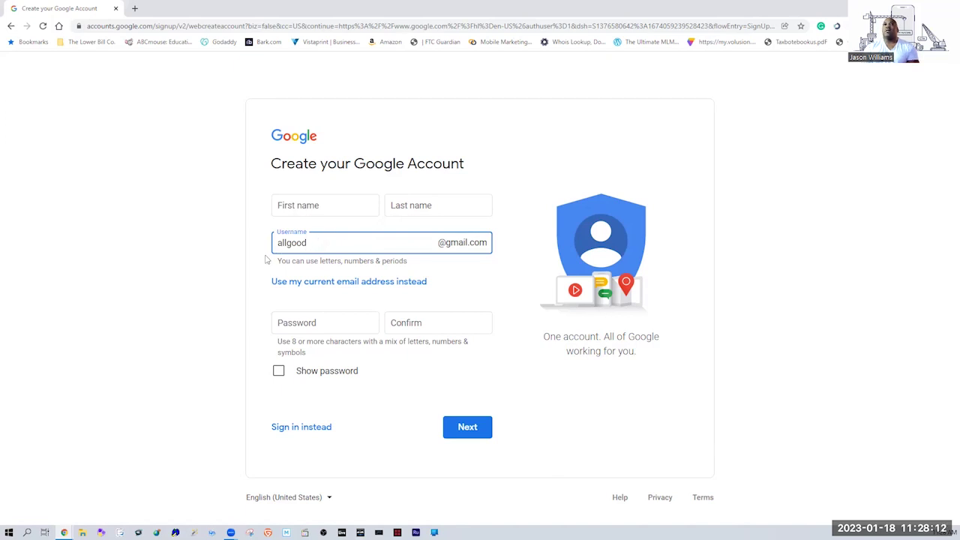
Revise the username until it is accepted, then go back to the sign-in page.
left_click(309, 322)
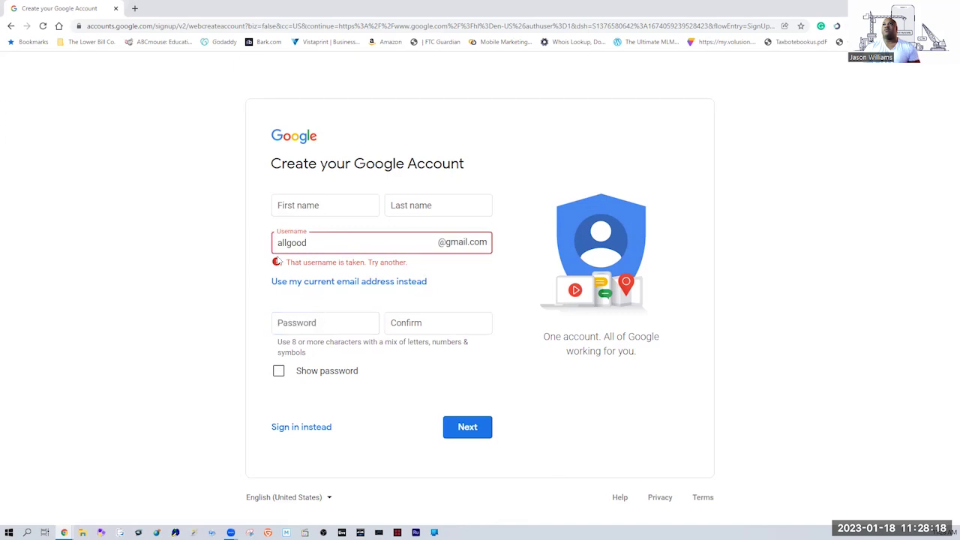
type("nc")
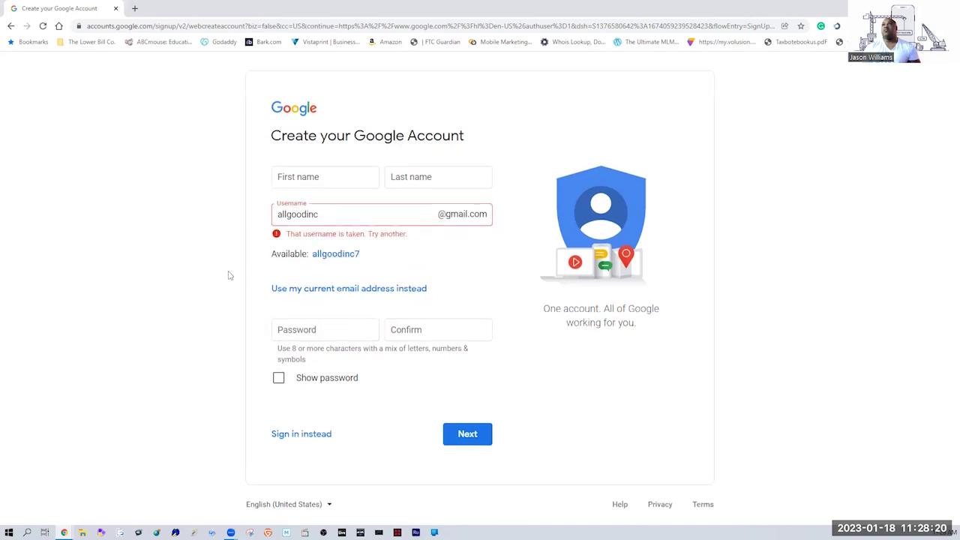
left_click(302, 329)
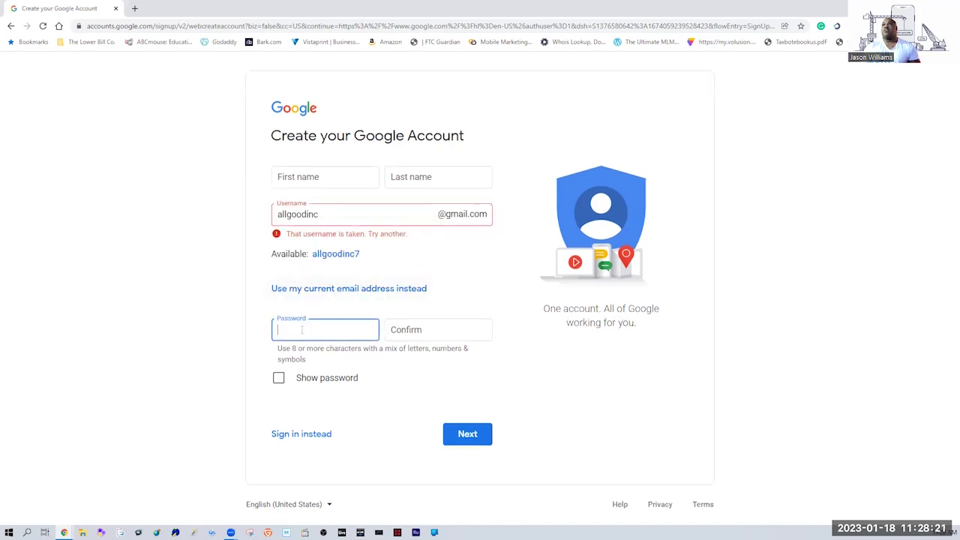
left_click(329, 212)
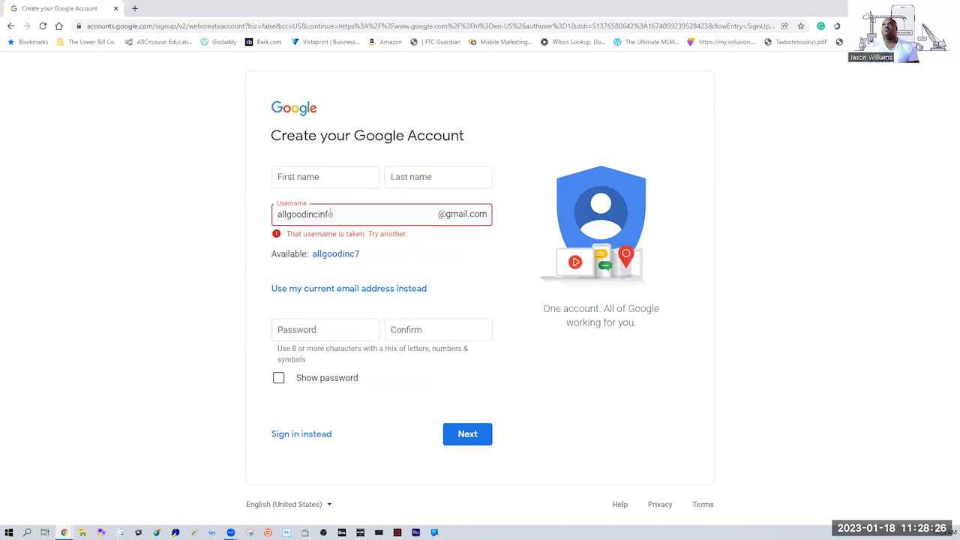
left_click(228, 282)
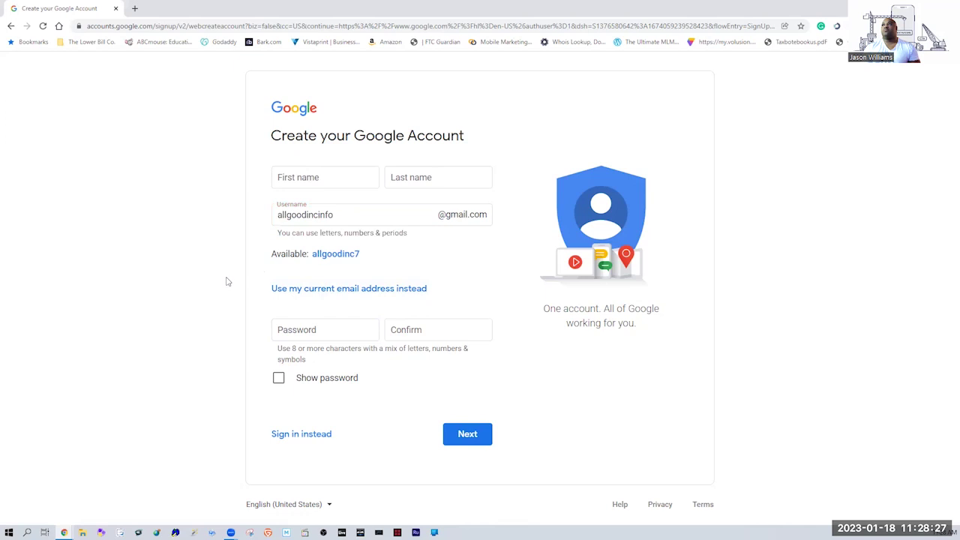
double_click(343, 215)
left_click(398, 213)
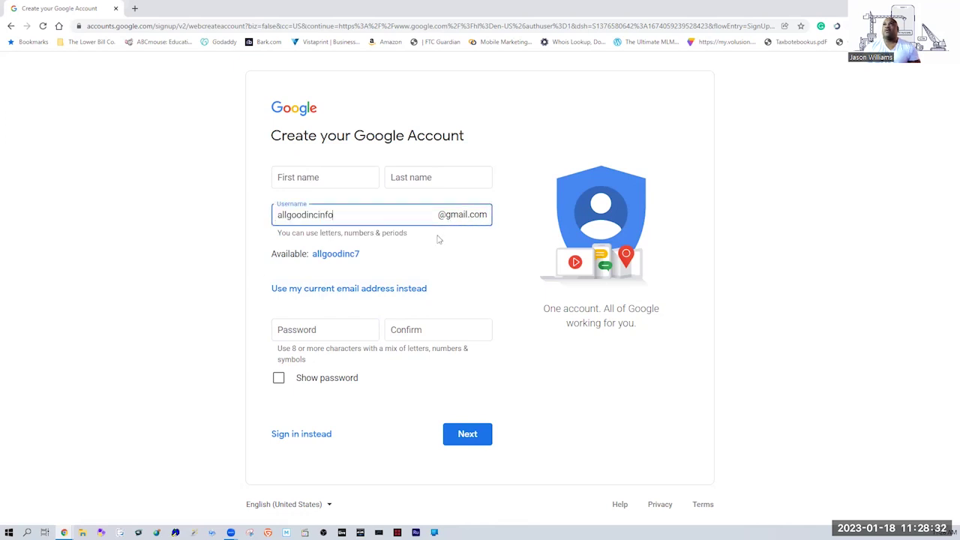
left_click(423, 259)
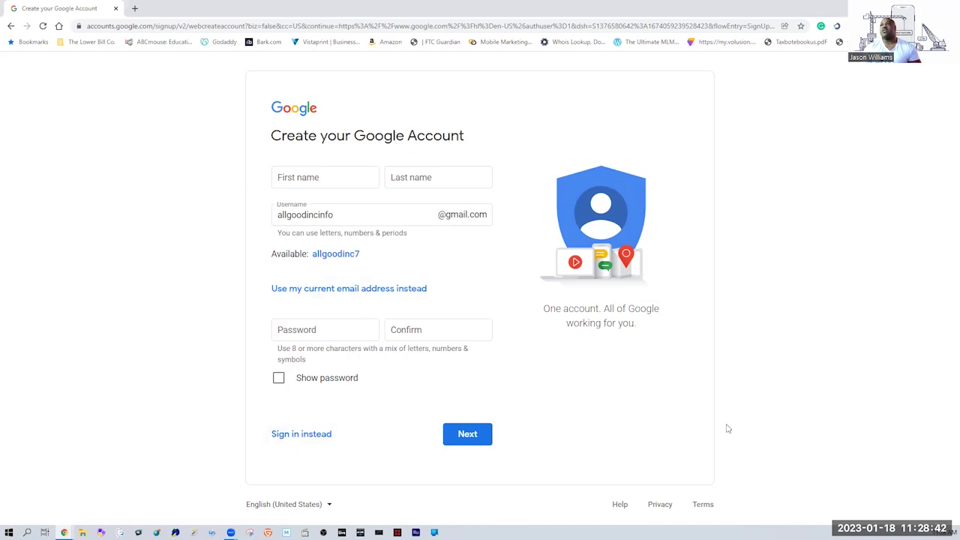
left_click(11, 26)
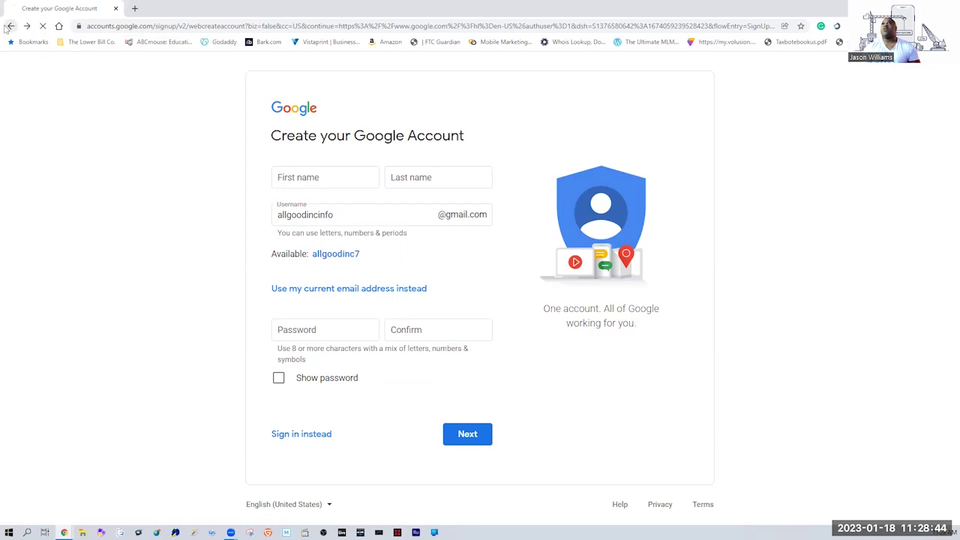
Return to the Google homepage and open More from Google from the apps grid.
left_click(11, 26)
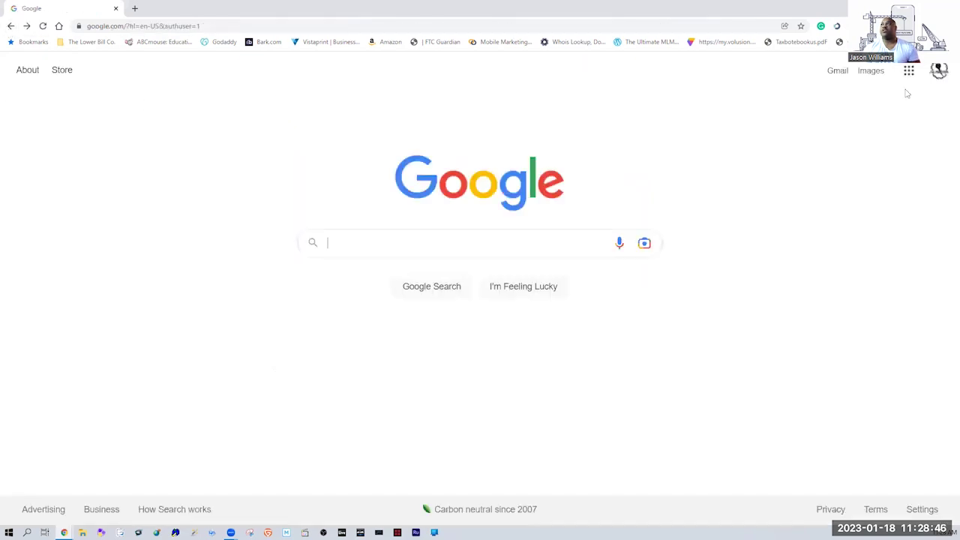
left_click(909, 73)
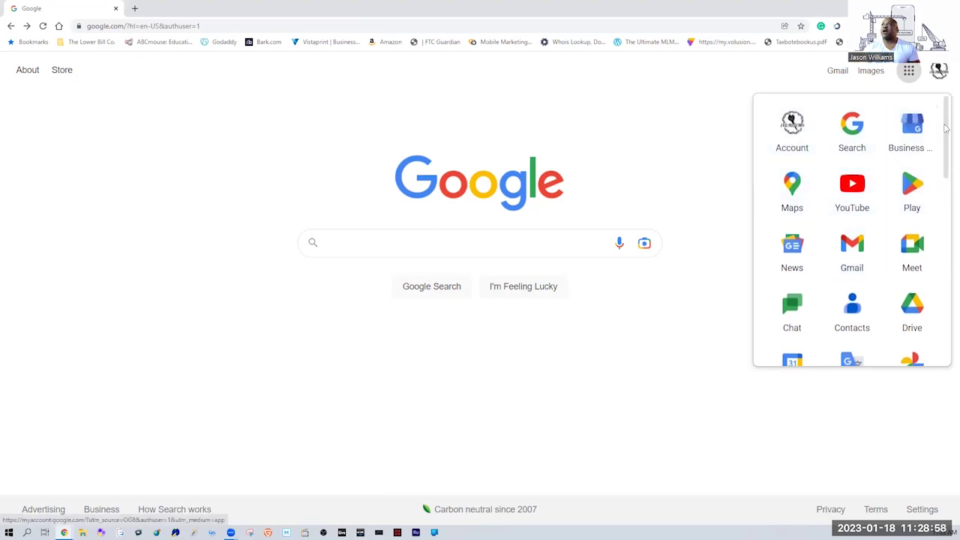
left_click_drag(947, 113, 946, 303)
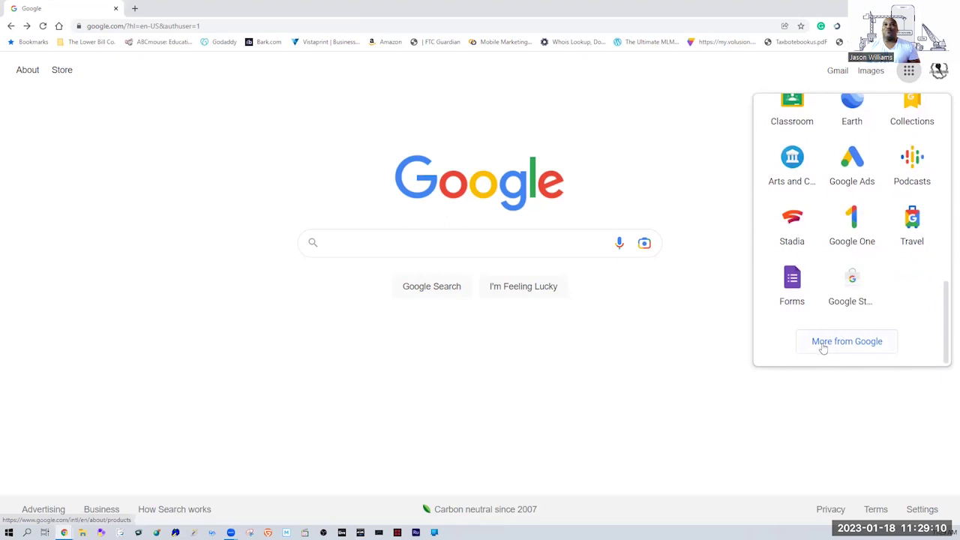
left_click(823, 345)
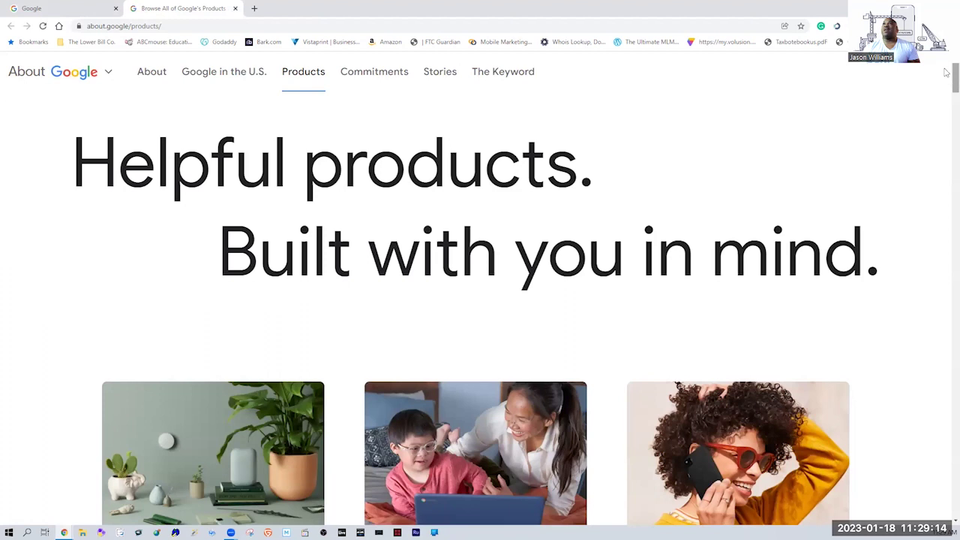
Scroll the About Google products page and expand the business products section.
scroll(947, 87, "down", 2)
left_click_drag(947, 86, 947, 395)
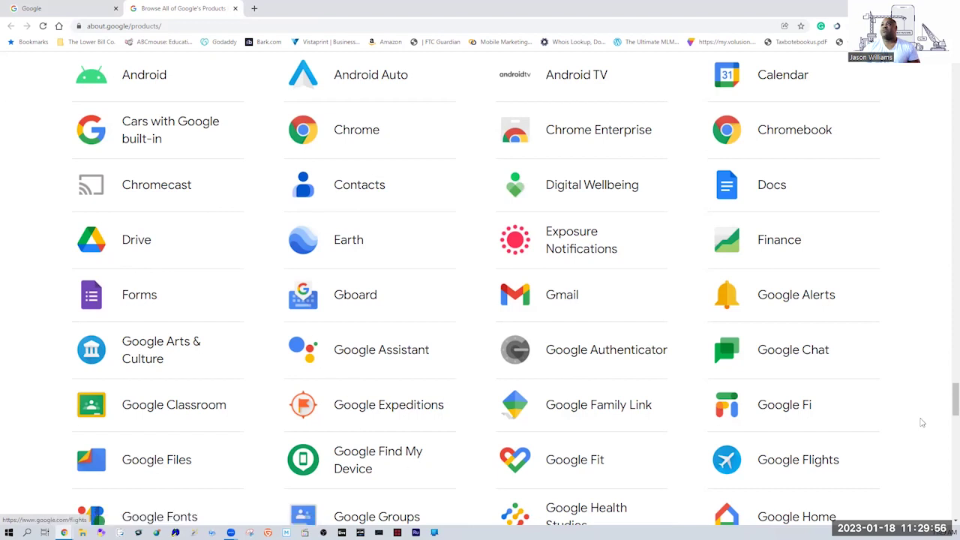
left_click_drag(947, 407, 947, 474)
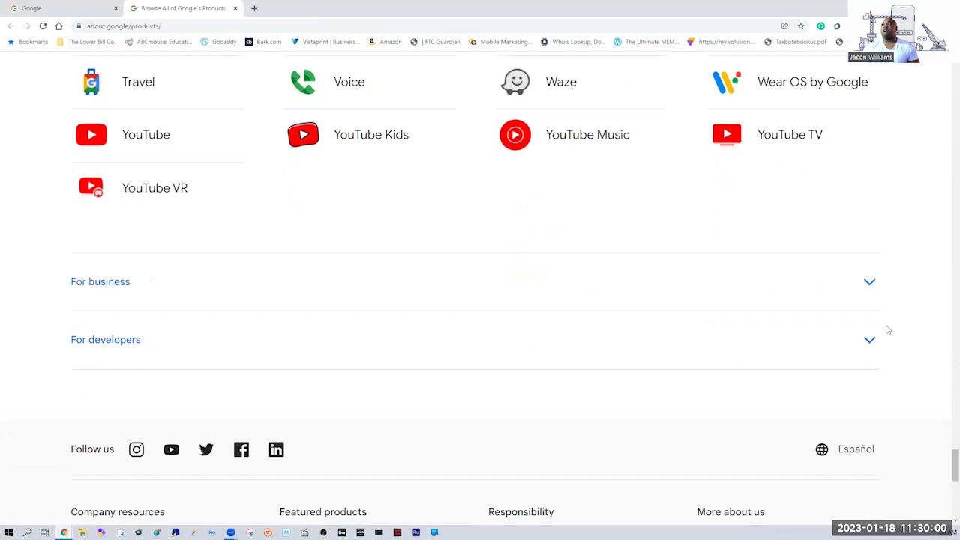
left_click(870, 285)
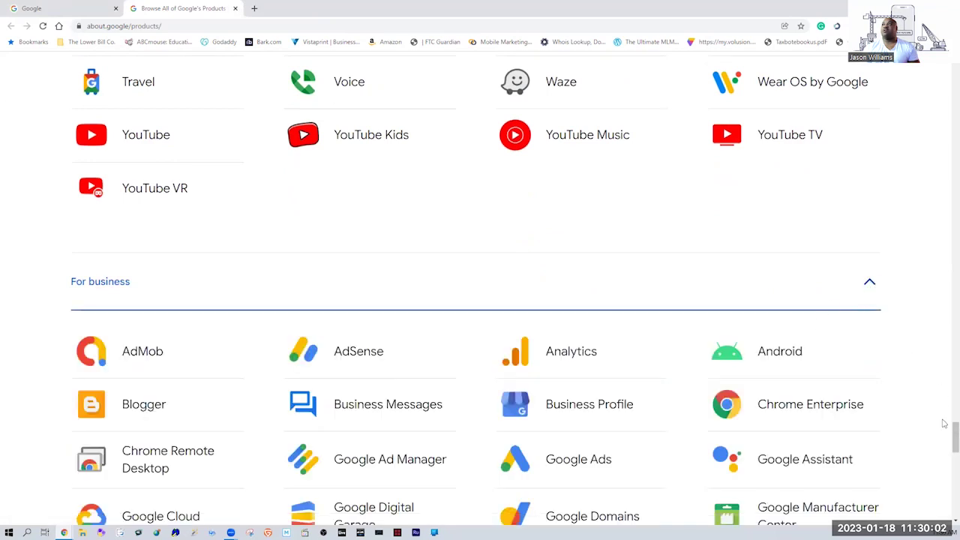
scroll(946, 432, "down", 5)
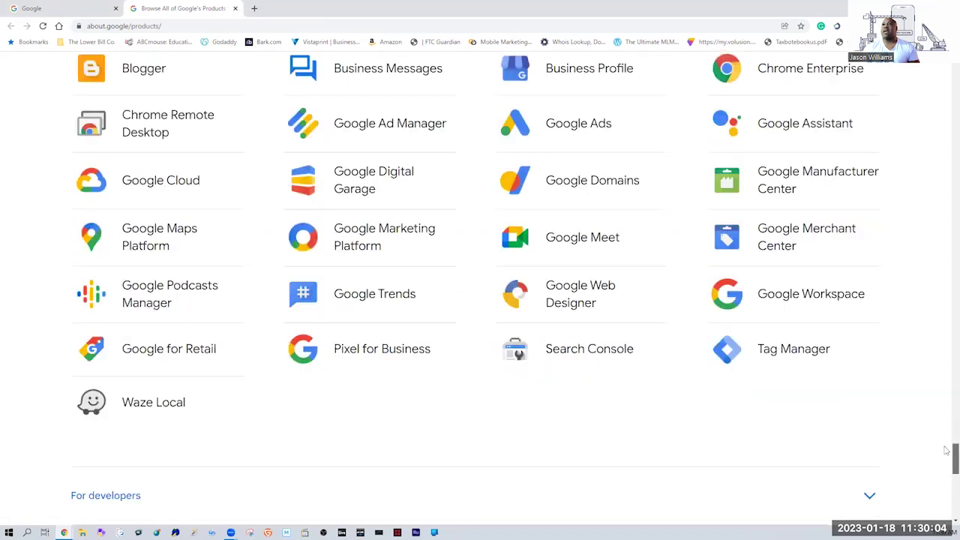
scroll(730, 353, "up", 1)
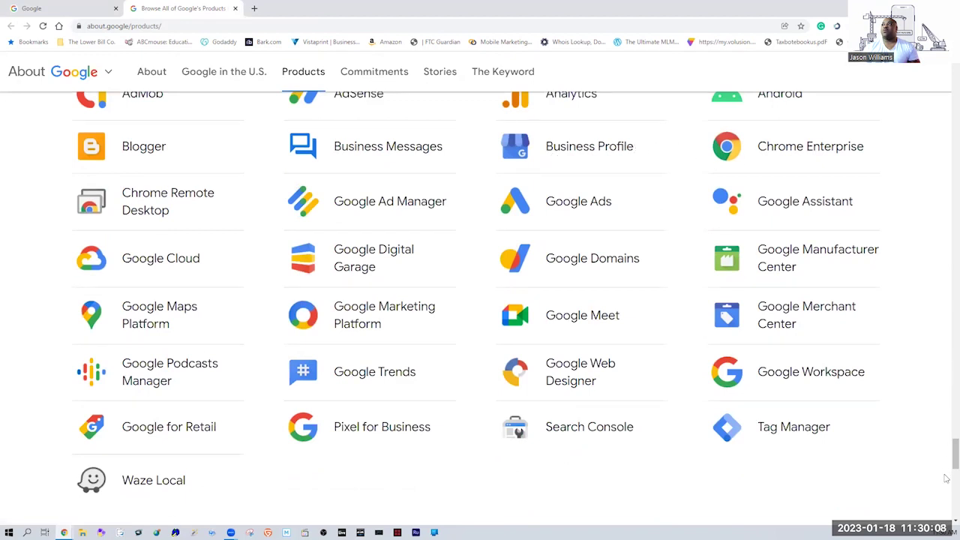
scroll(947, 473, "down", 4)
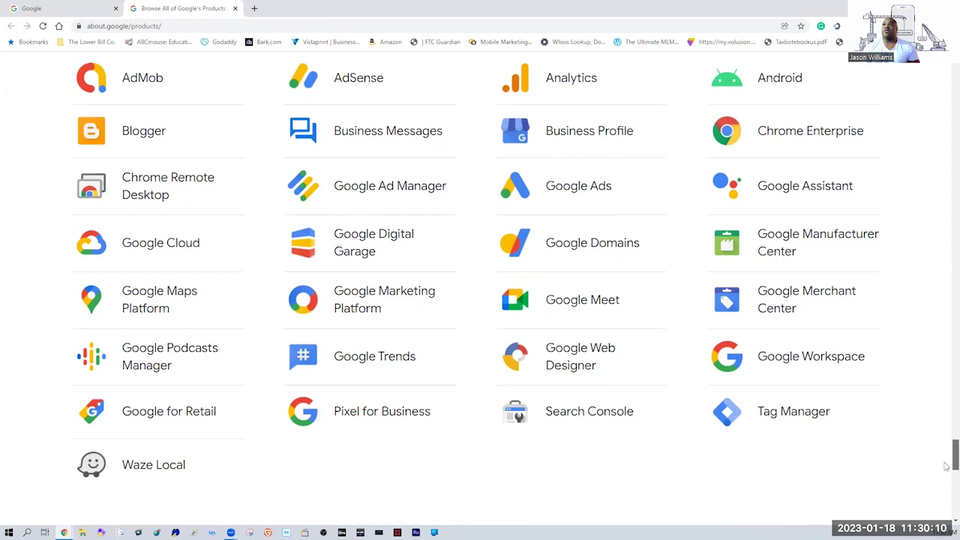
Toggle the For developers section, browse the list, and return to the Google homepage tab.
left_click(871, 238)
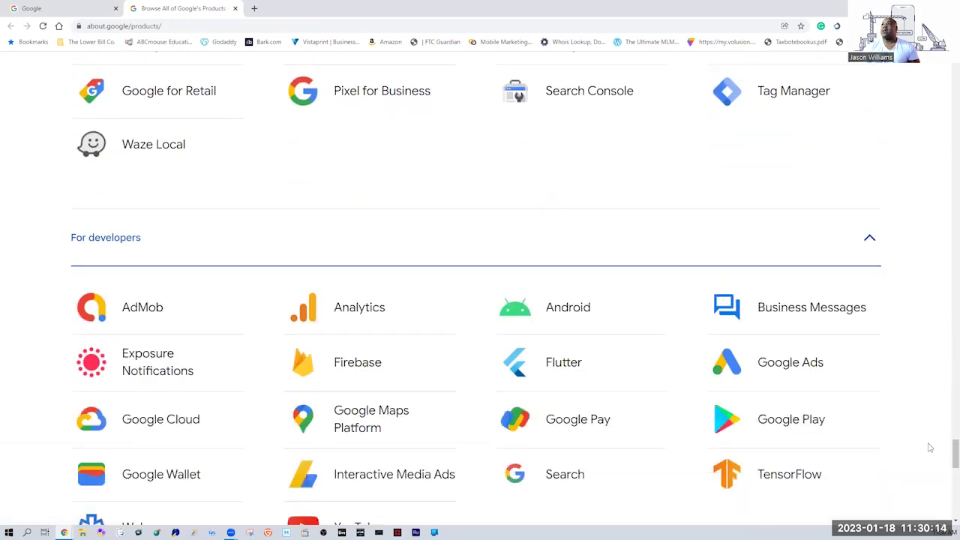
scroll(947, 464, "down", 3)
scroll(947, 461, "up", 3)
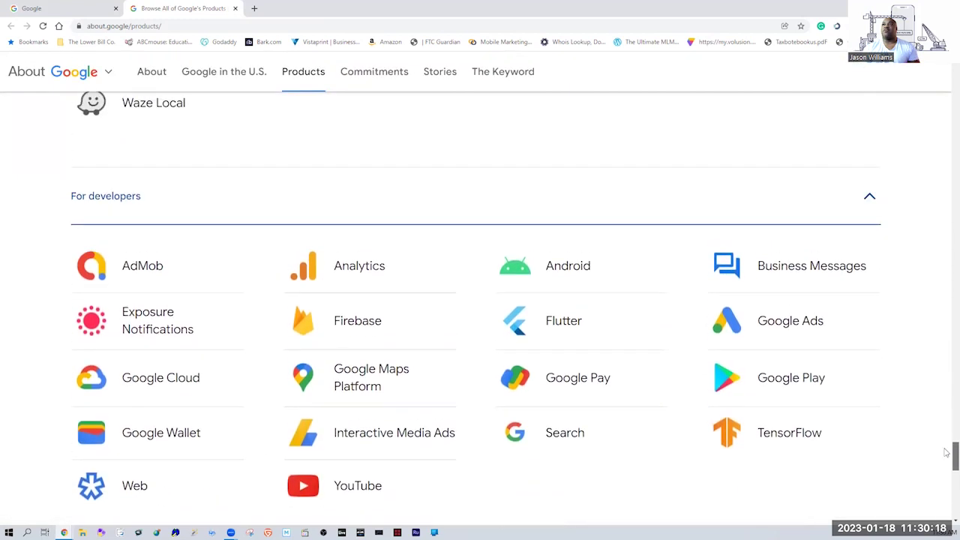
scroll(947, 452, "up", 1)
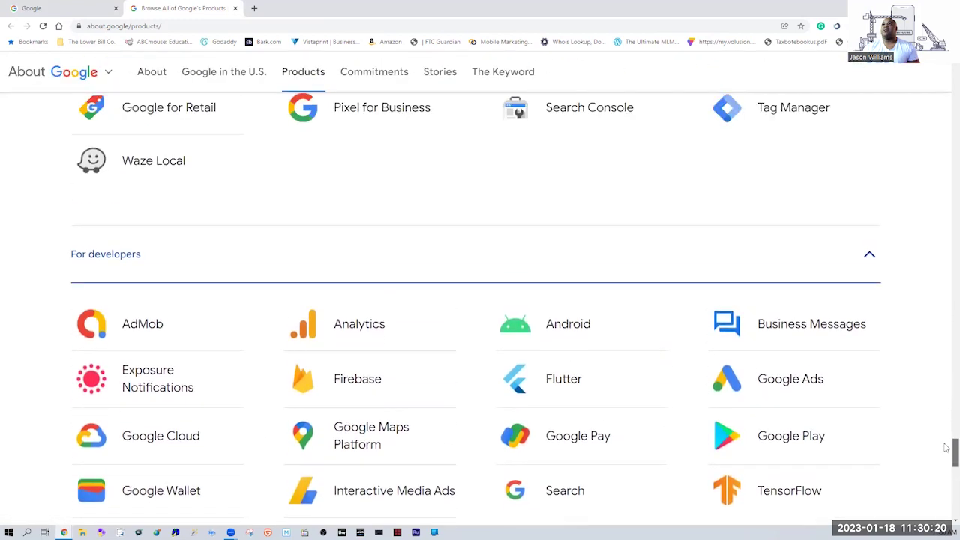
scroll(947, 450, "down", 1)
scroll(947, 422, "up", 7)
scroll(947, 311, "up", 20)
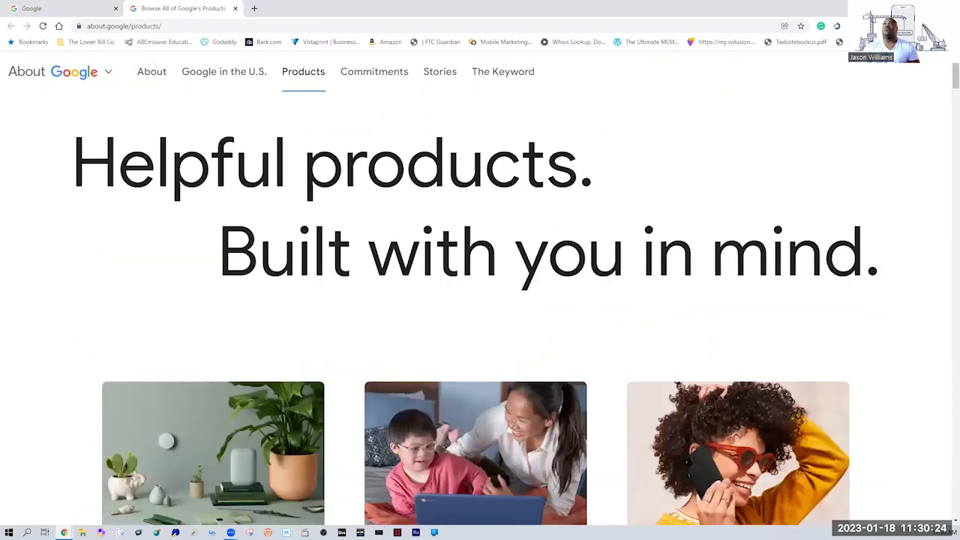
left_click(58, 8)
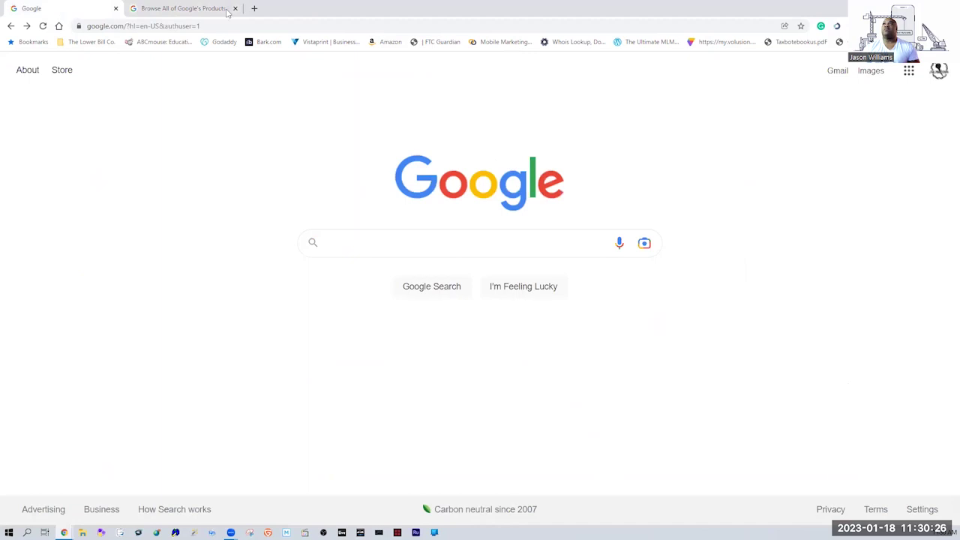
Close the products tab, open Google Drive from the apps launcher, and dismiss the cut-and-paste tip.
left_click(235, 9)
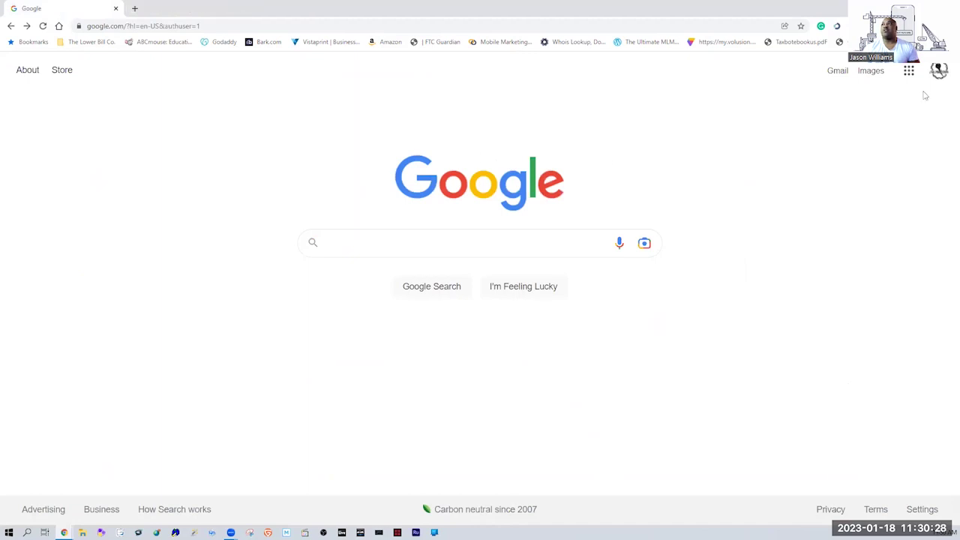
left_click(909, 73)
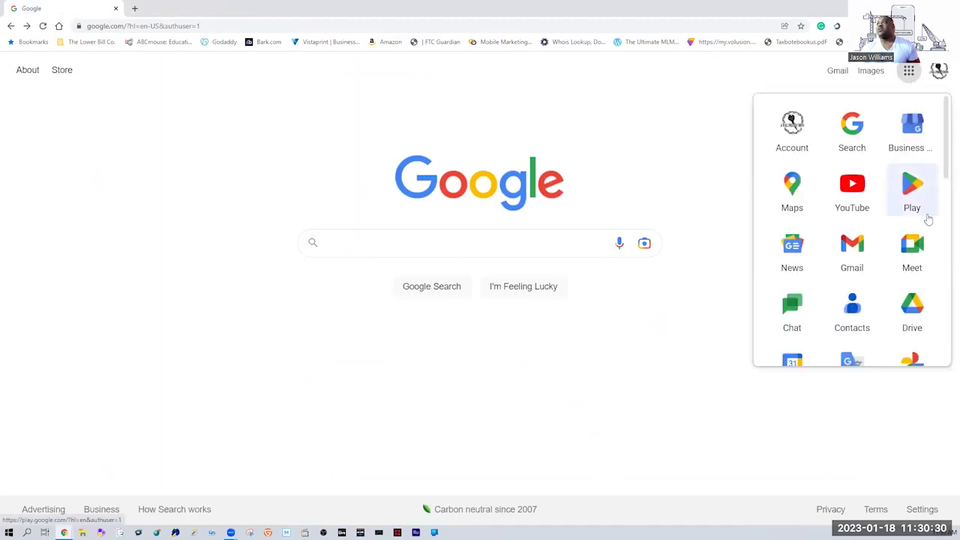
left_click(918, 315)
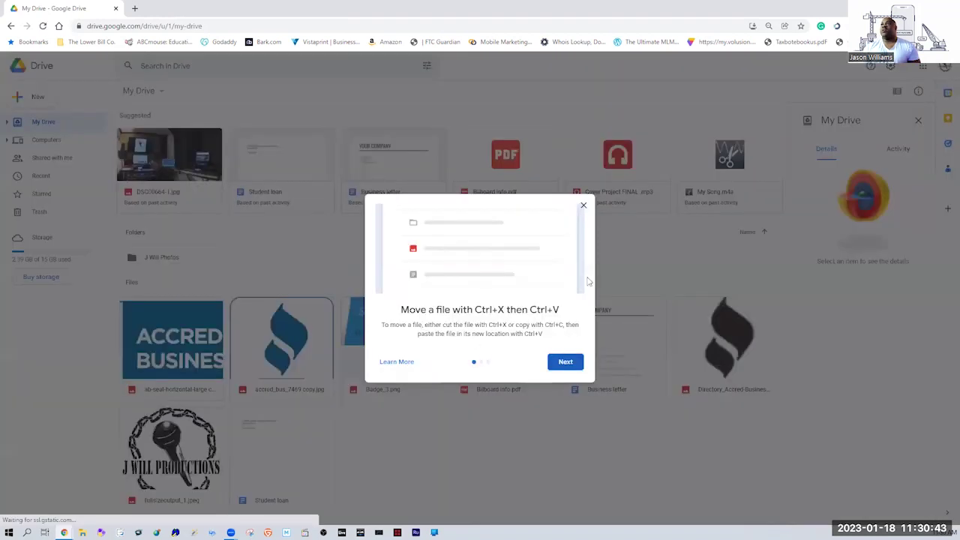
left_click(583, 205)
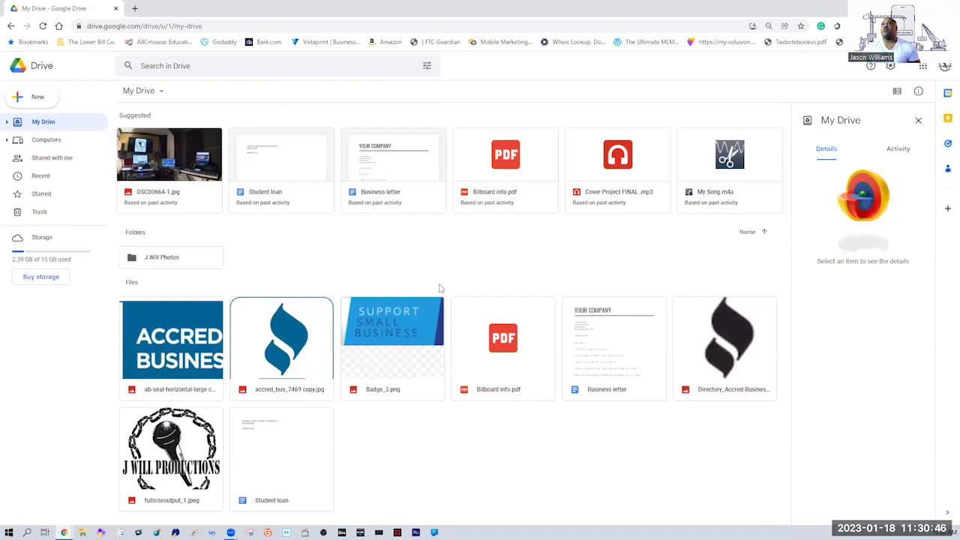
right_click(400, 269)
right_click(305, 272)
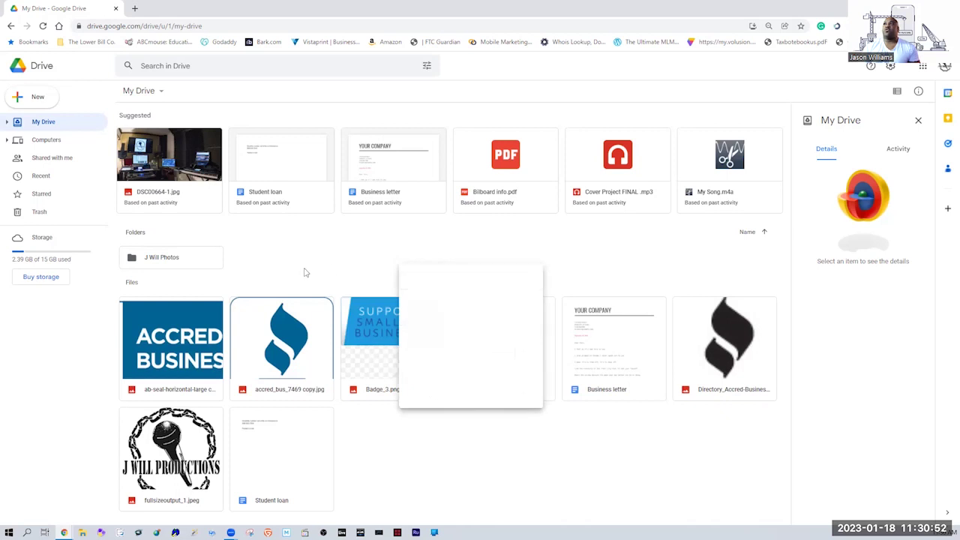
Create a new folder named test in My Drive.
left_click(285, 257)
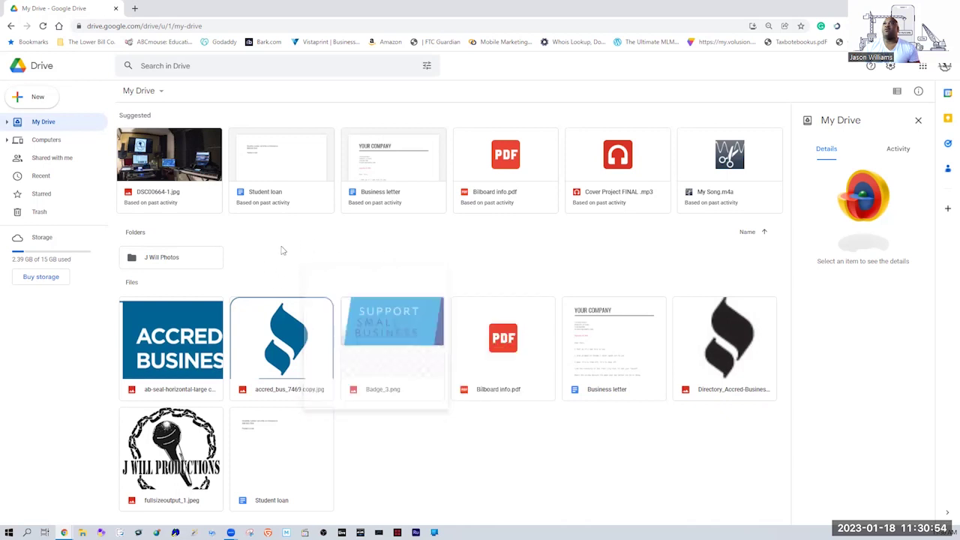
left_click(34, 98)
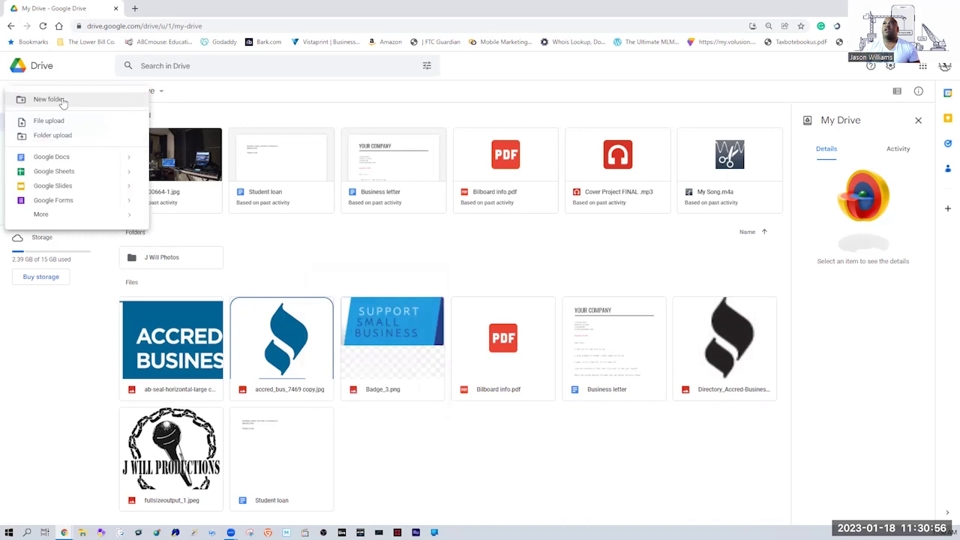
left_click(49, 99)
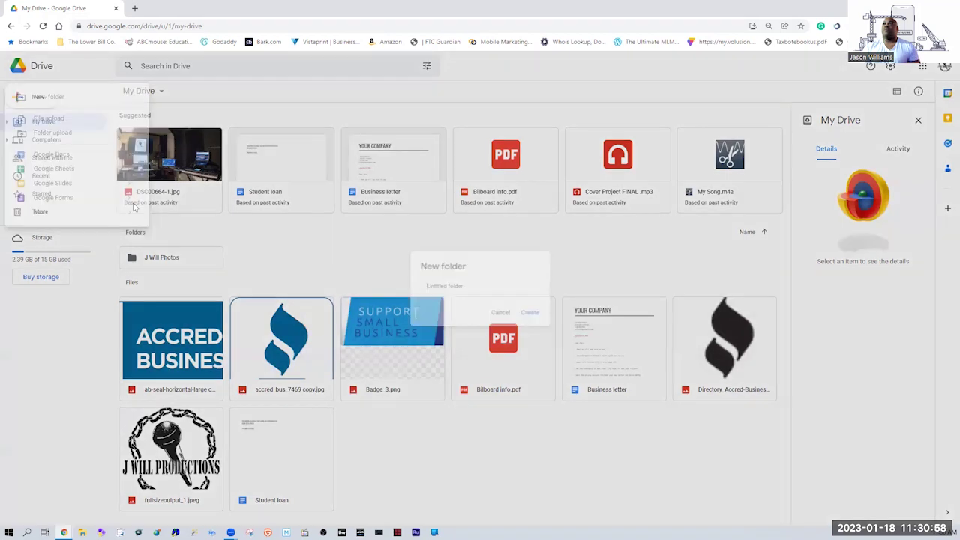
type("Bill")
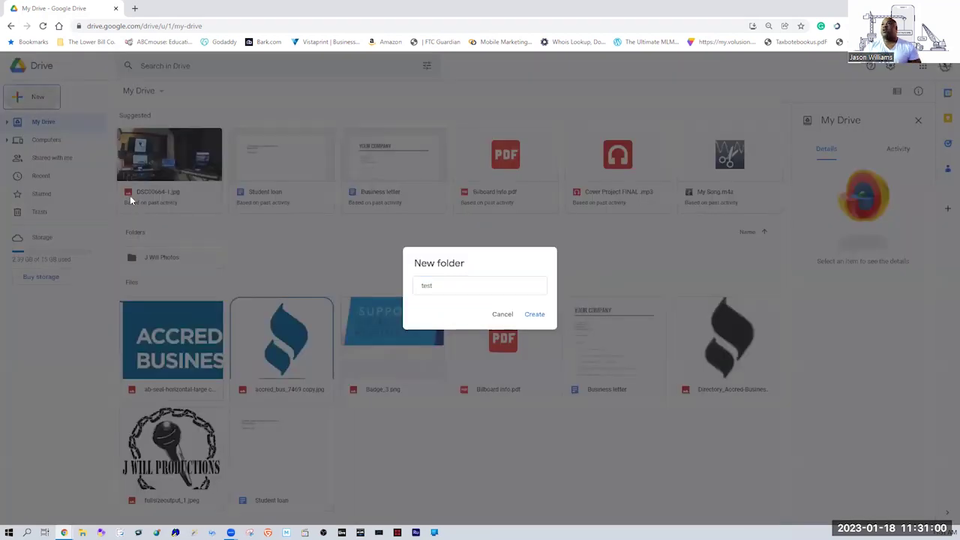
key("Return")
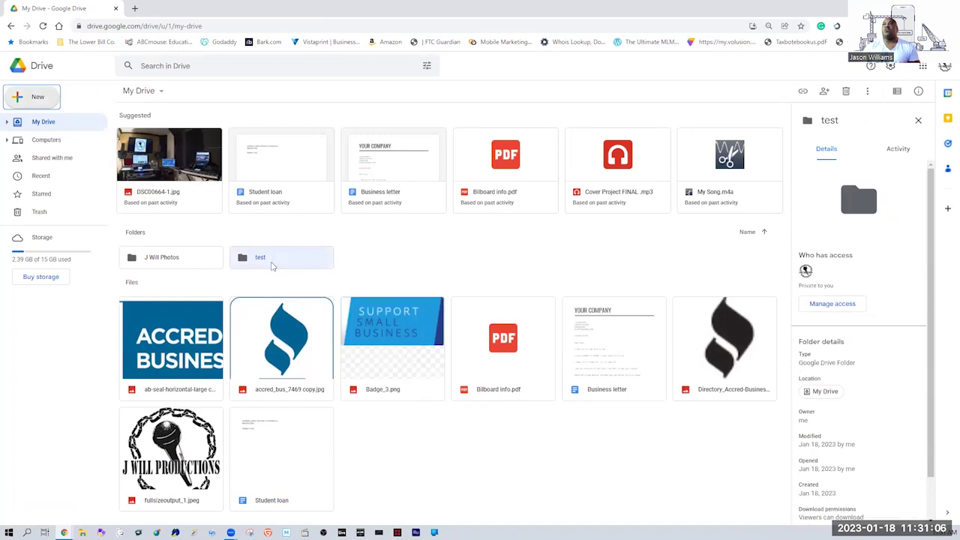
Rename the test folder to PRODUCTION.
right_click(272, 267)
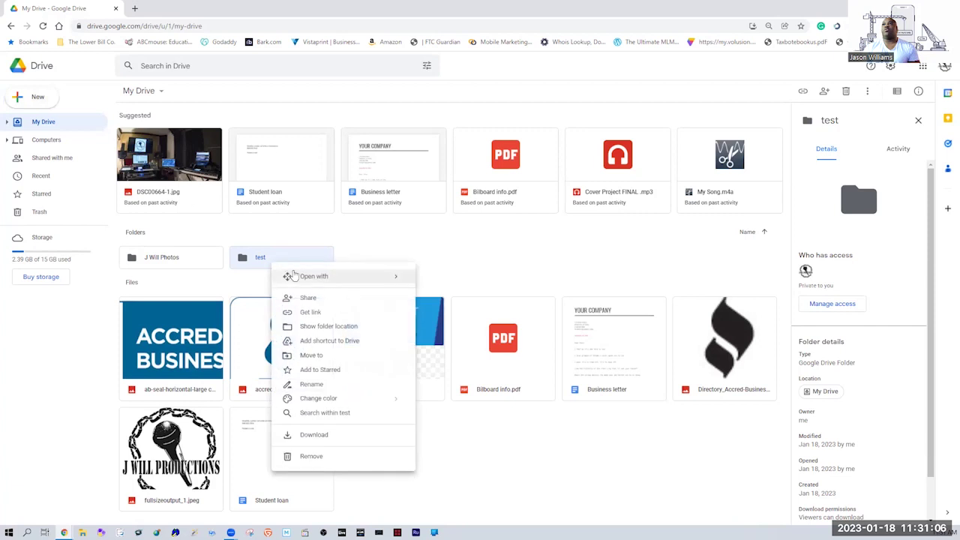
left_click(317, 386)
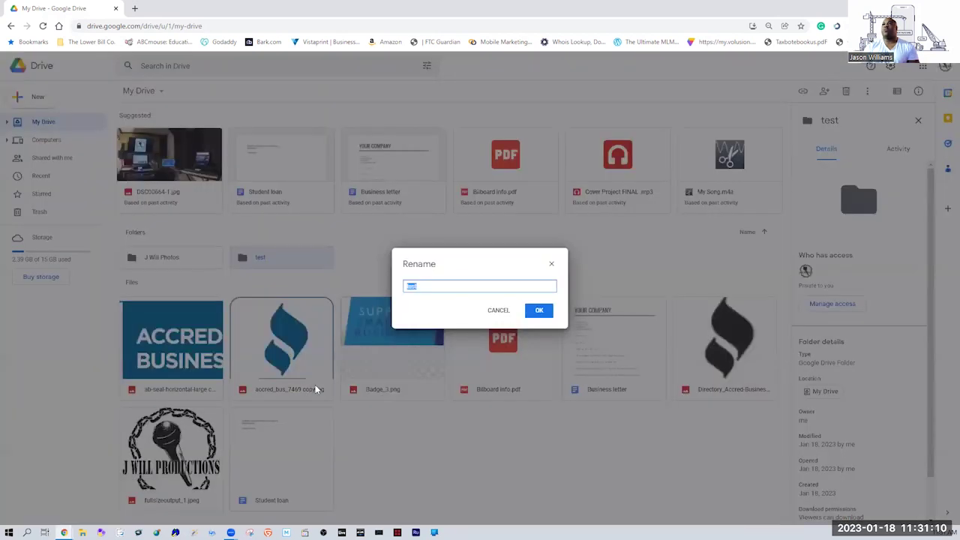
type("PRODUCTION")
key("Return")
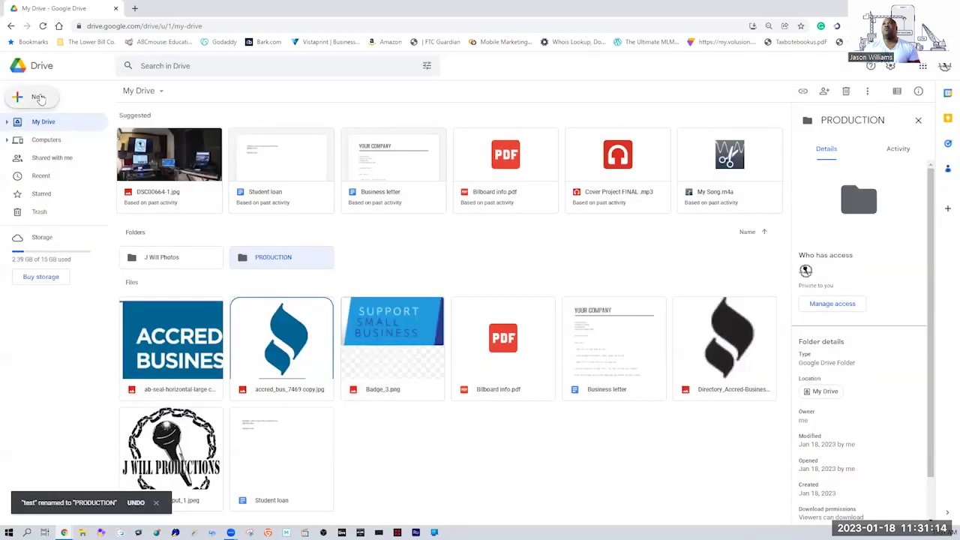
left_click(38, 98)
Create a VIDS folder and drag it into the PRODUCTION folder.
left_click(69, 101)
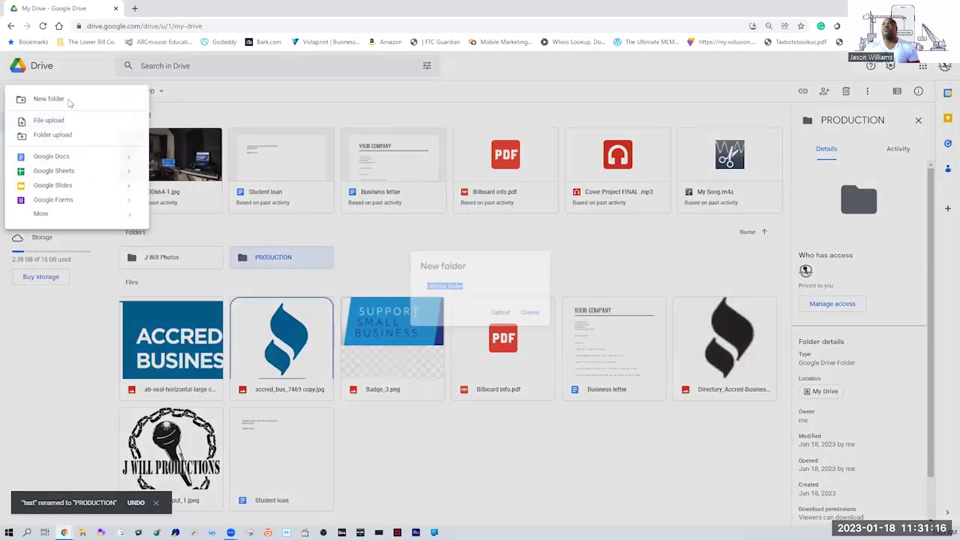
type("VID")
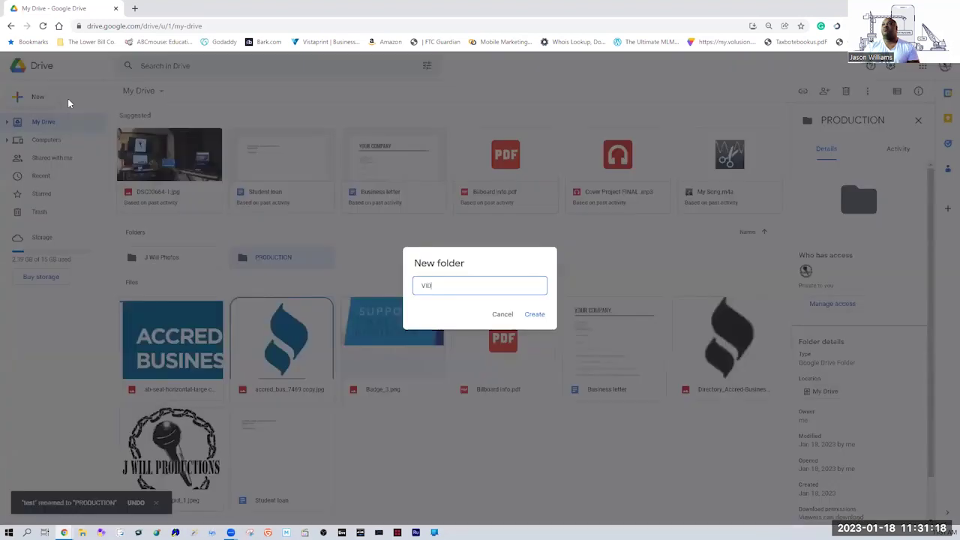
type("S")
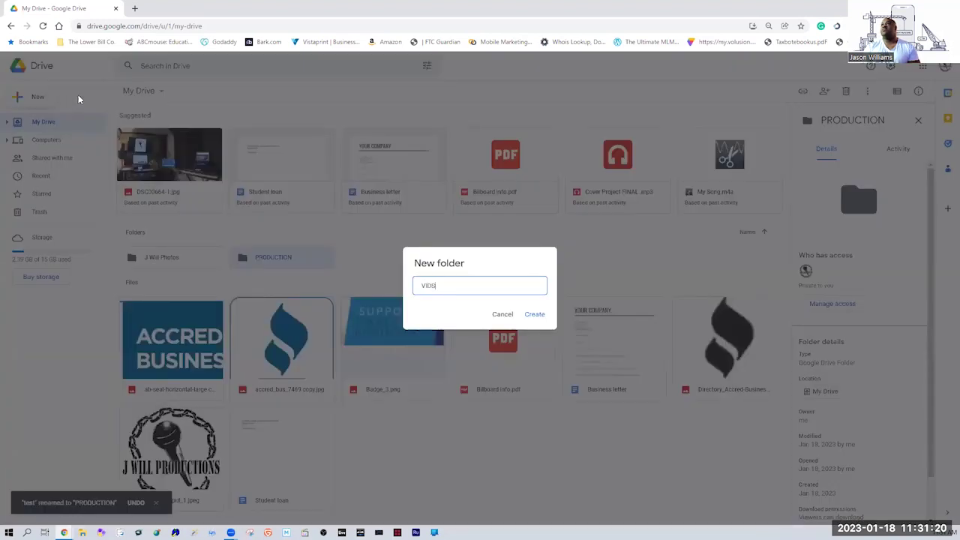
key("Return")
left_click(41, 98)
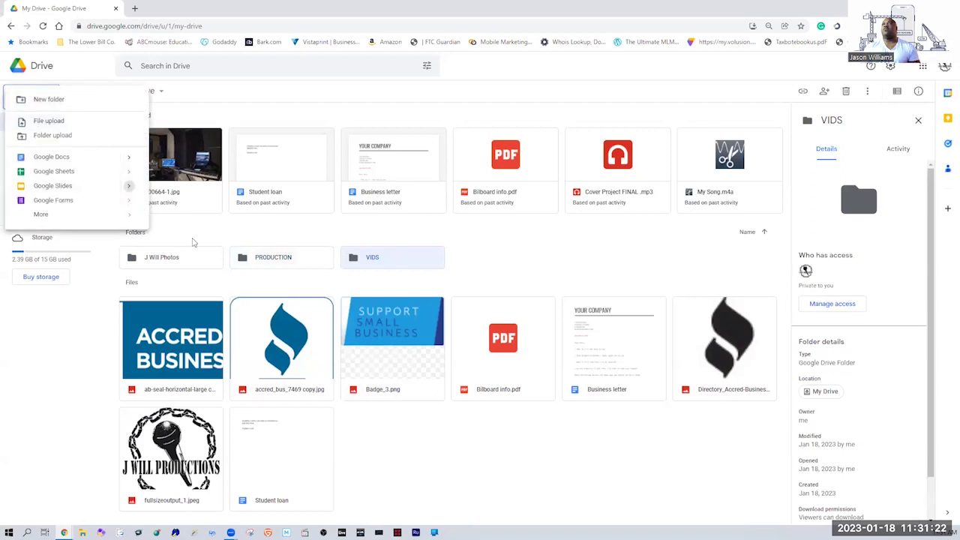
left_click_drag(419, 269, 256, 259)
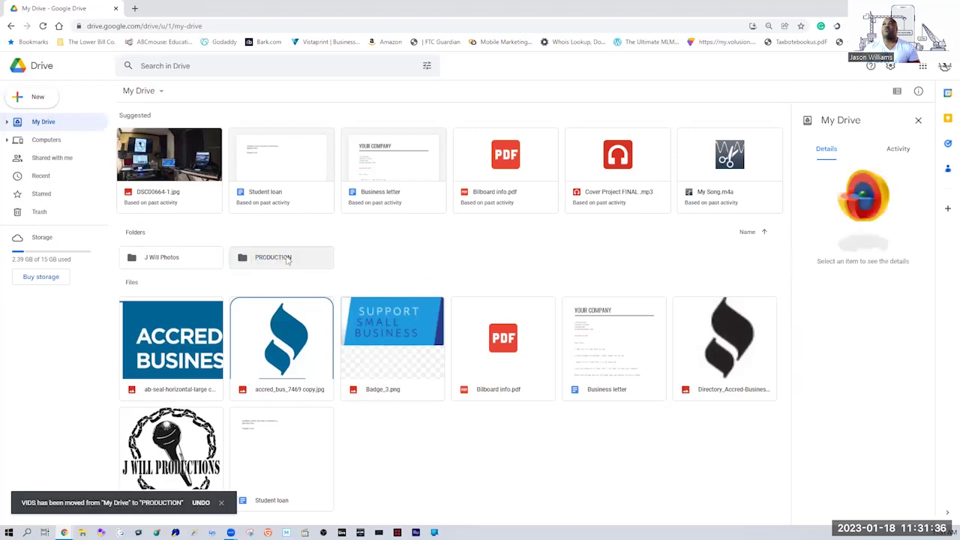
double_click(281, 257)
left_click(166, 145)
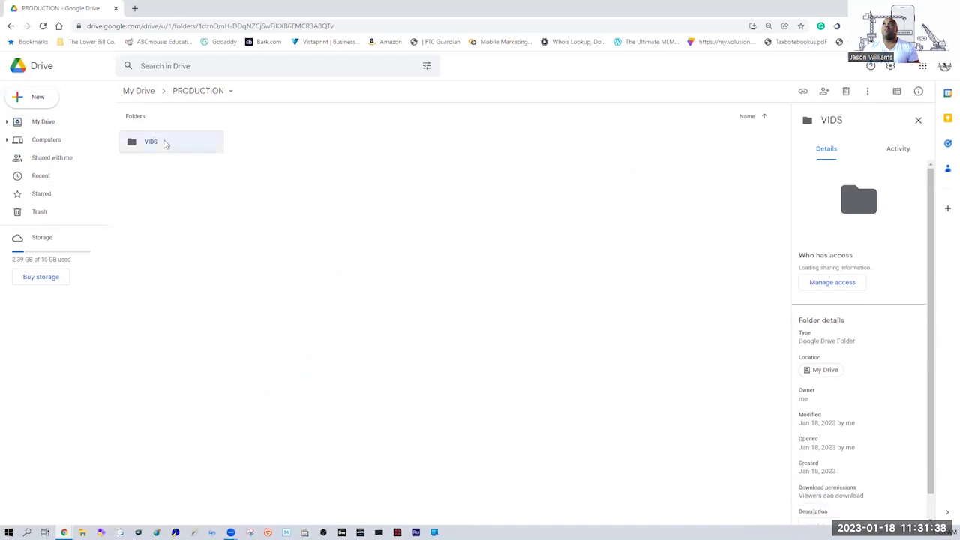
left_click(170, 190)
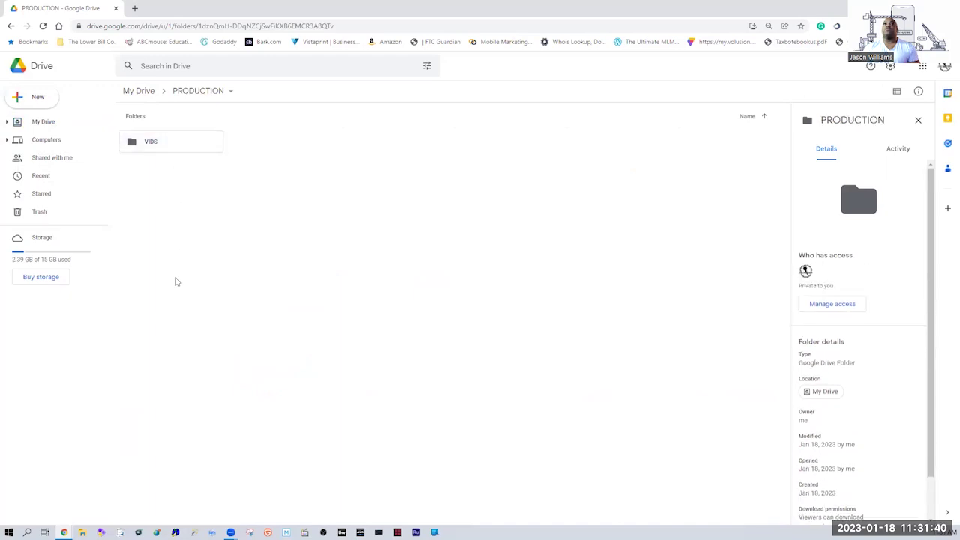
left_click(187, 145)
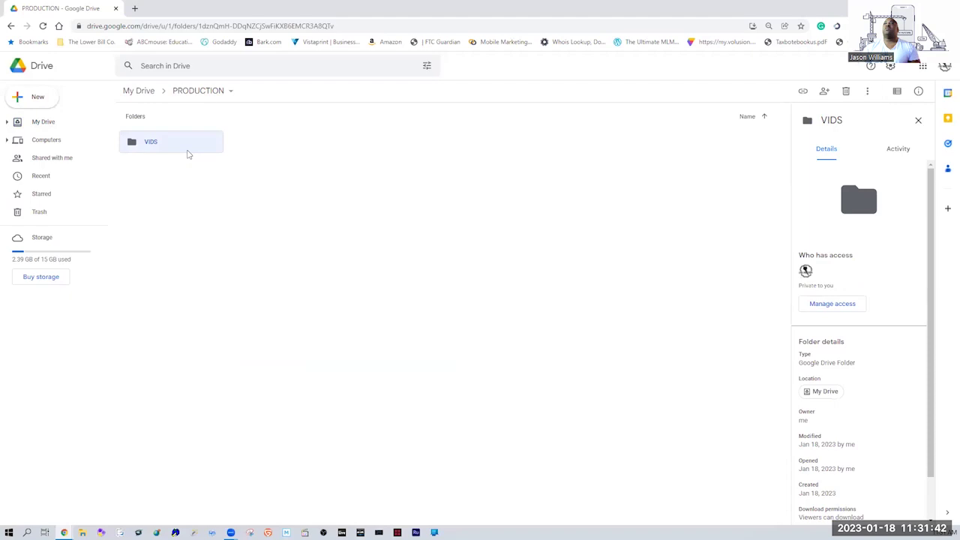
key("Delete")
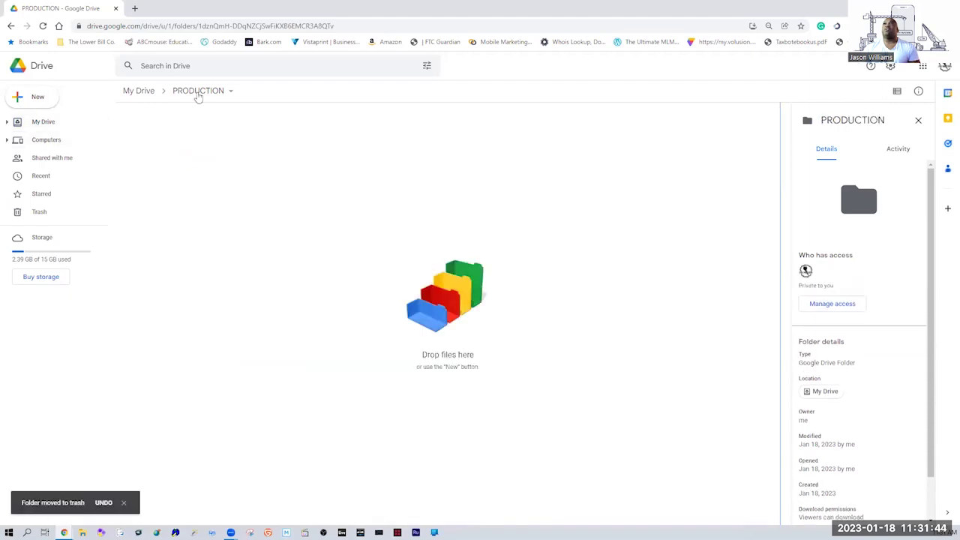
left_click(133, 91)
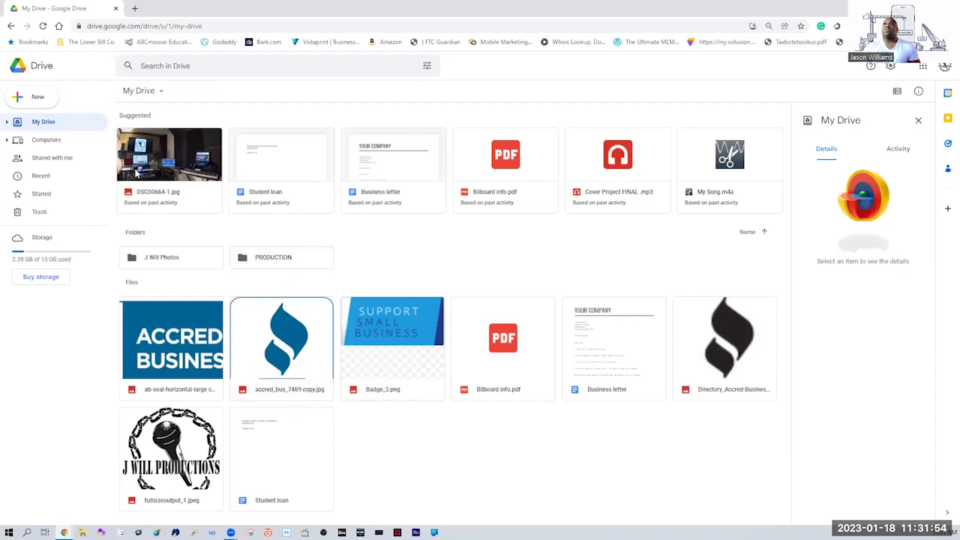
left_click_drag(139, 224, 695, 216)
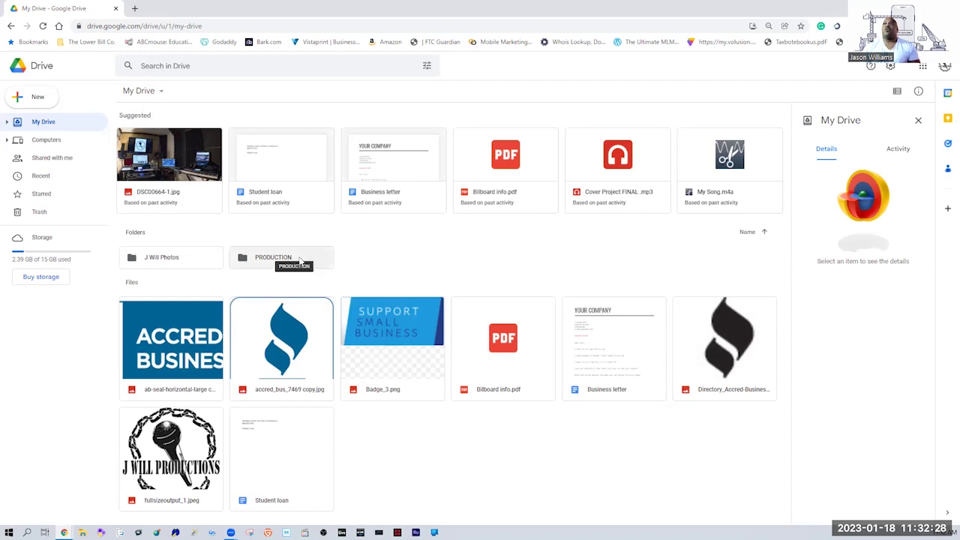
Open PRODUCTION and review its details panel: modified and opened dates, and description field.
double_click(298, 260)
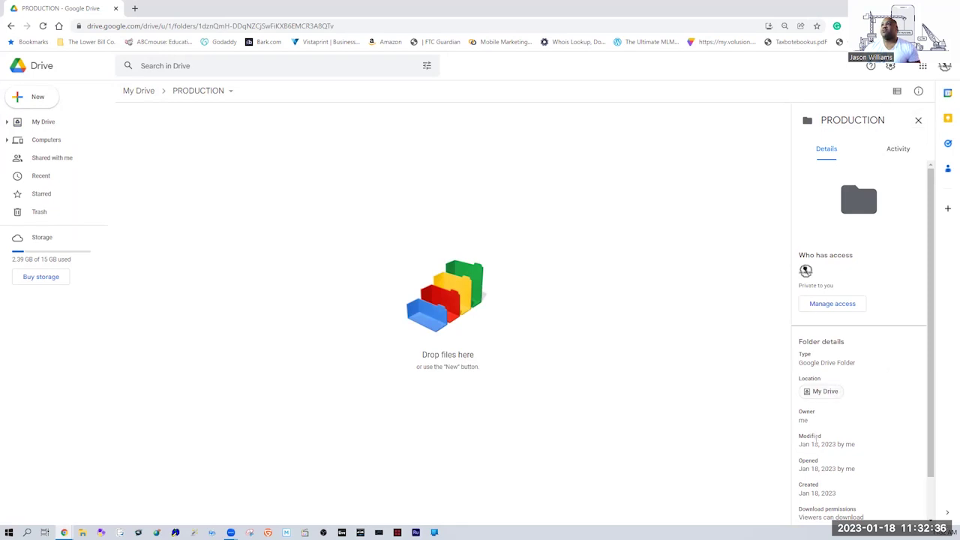
left_click_drag(804, 444, 875, 449)
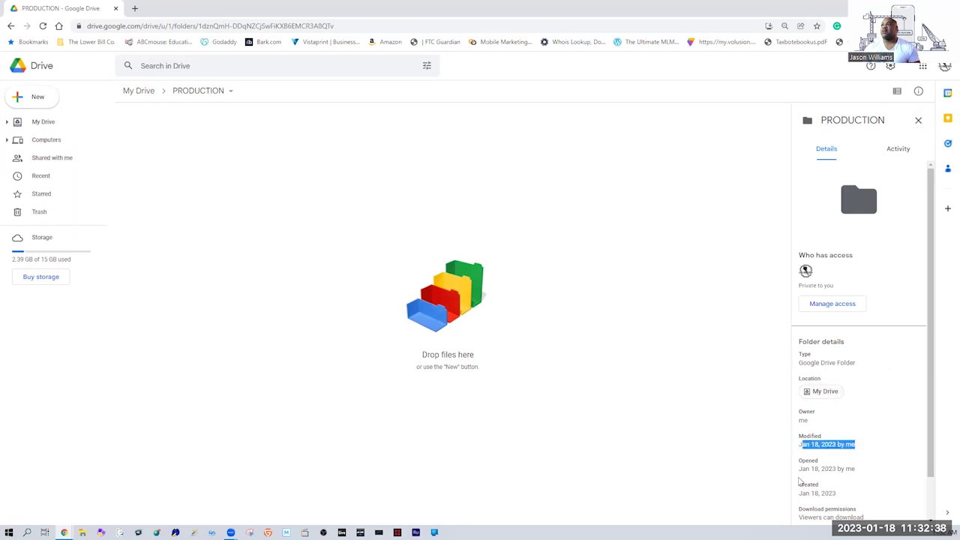
left_click_drag(807, 468, 868, 471)
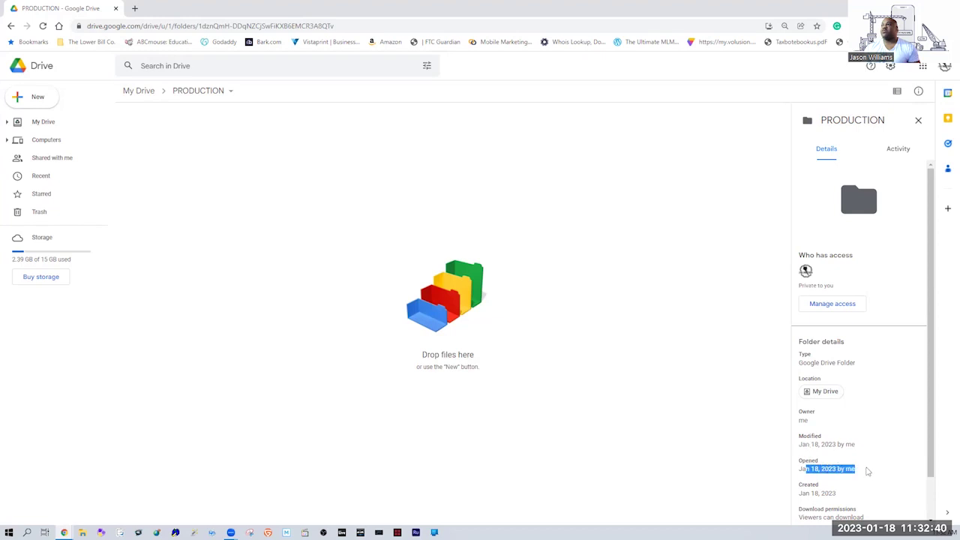
left_click(829, 494)
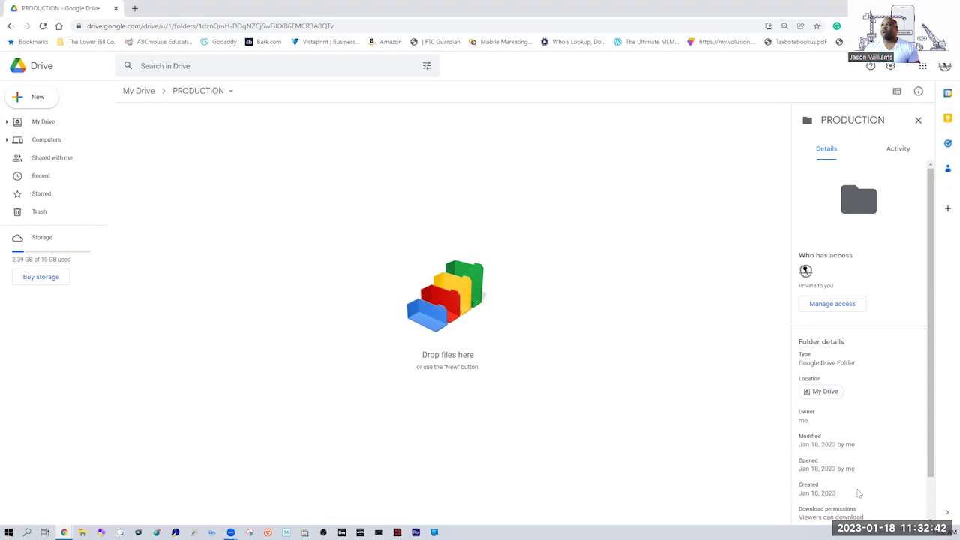
scroll(931, 439, "down", 1)
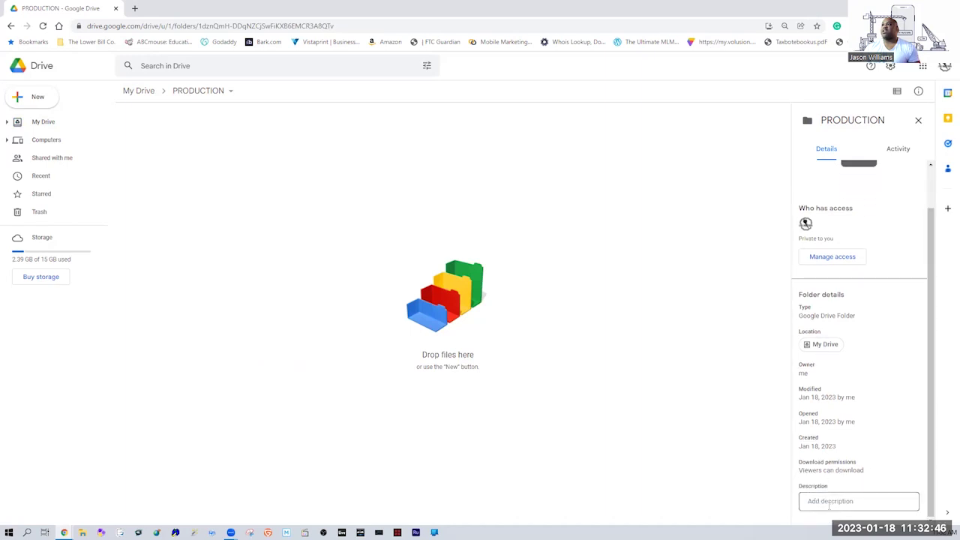
left_click(867, 503)
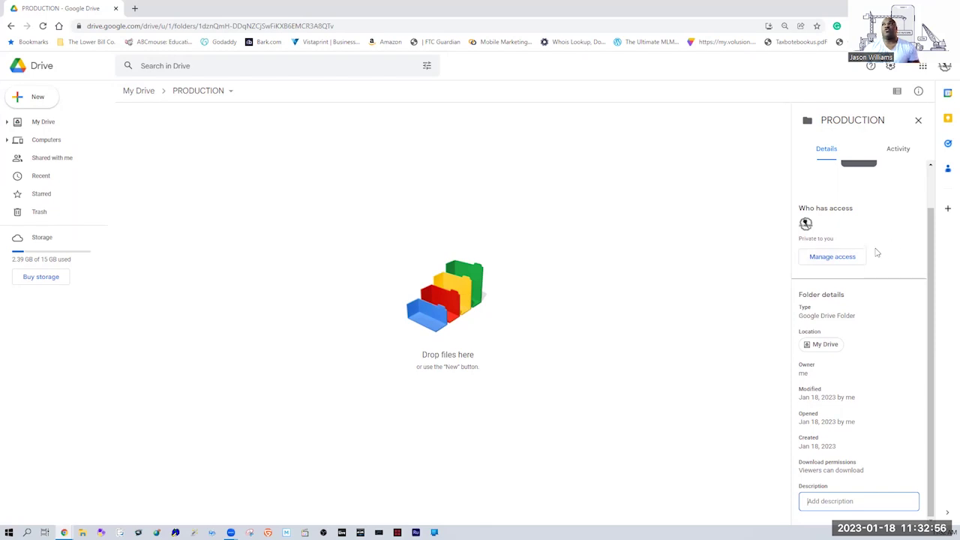
left_click_drag(931, 243, 943, 166)
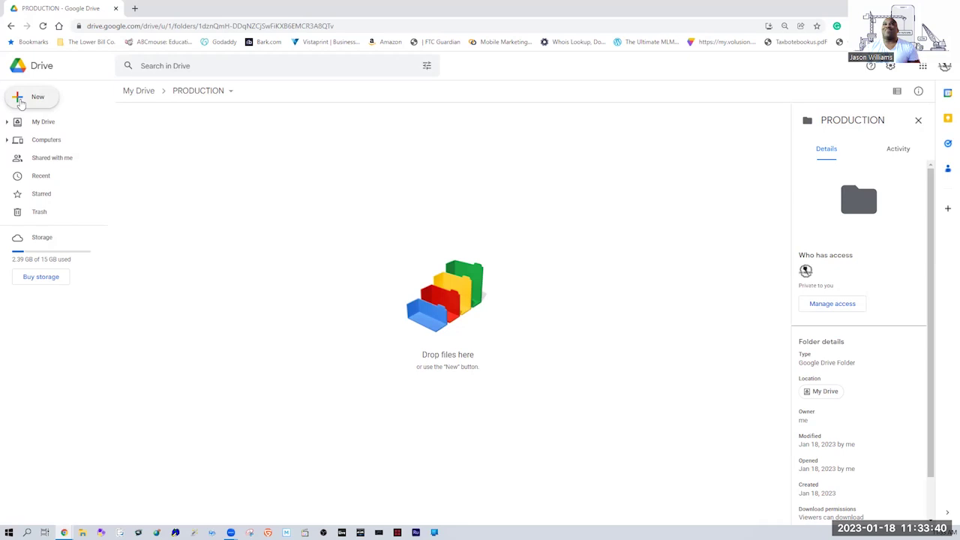
Open the New menu inside PRODUCTION and point to the Google Docs template option.
left_click(20, 103)
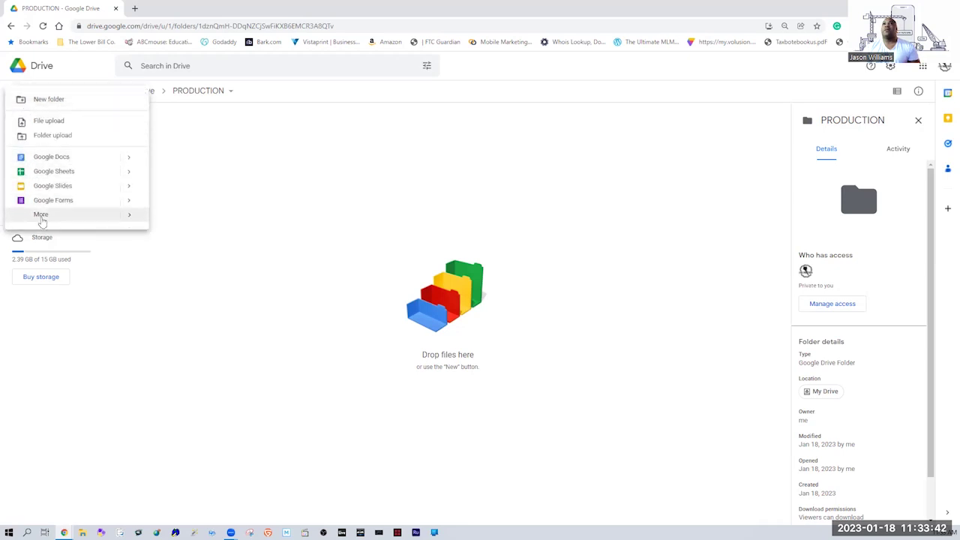
mouse_move(103, 214)
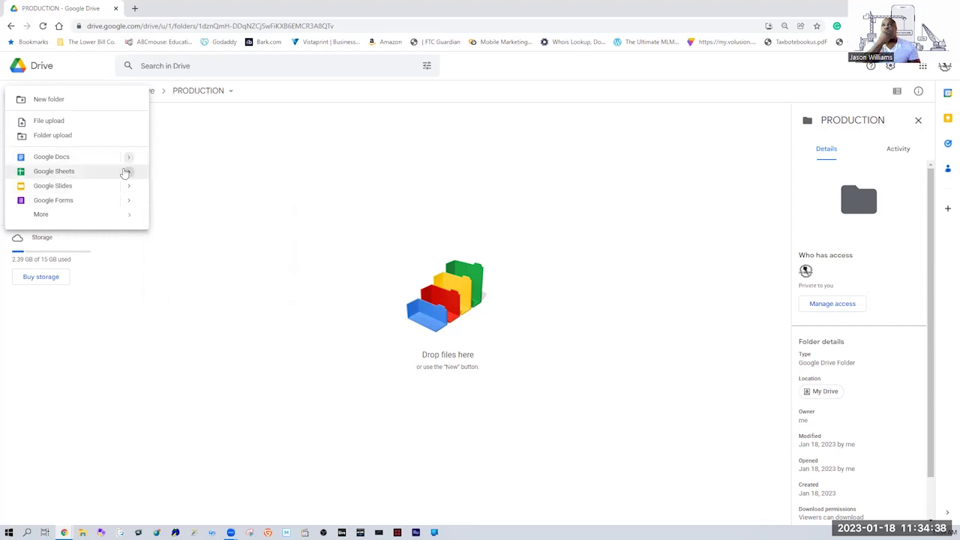
mouse_move(118, 181)
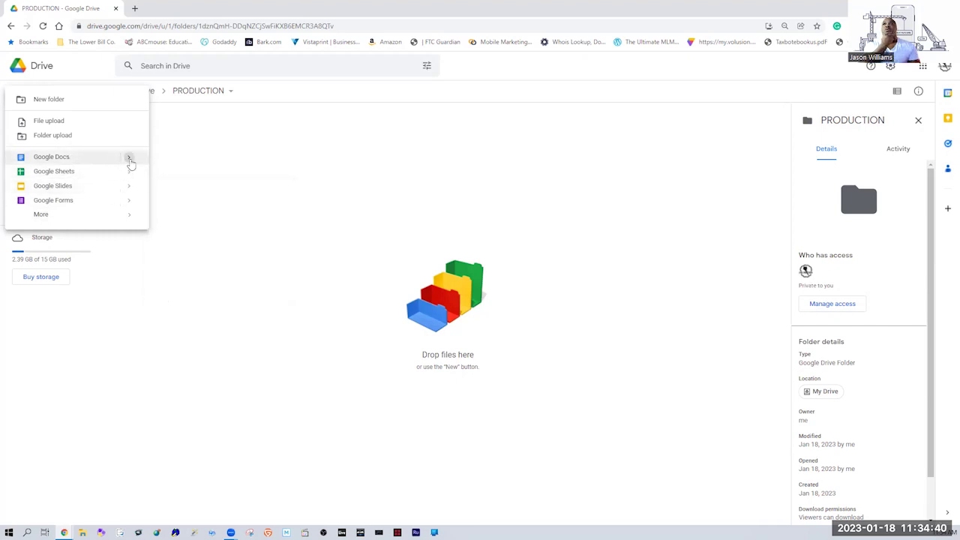
mouse_move(130, 162)
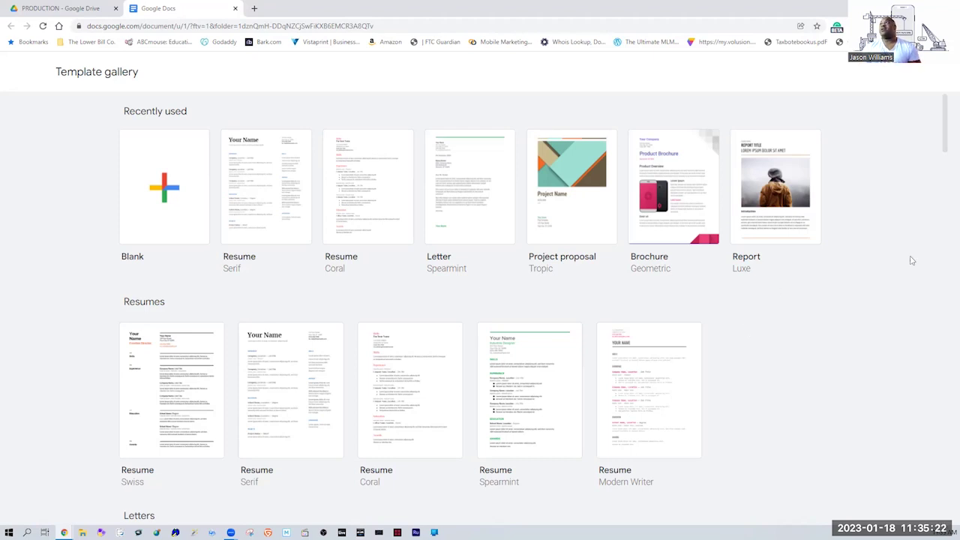
Browse the Docs template gallery's Resume, Letter, Brochure and Report templates, then close its tab.
left_click_drag(946, 118, 947, 257)
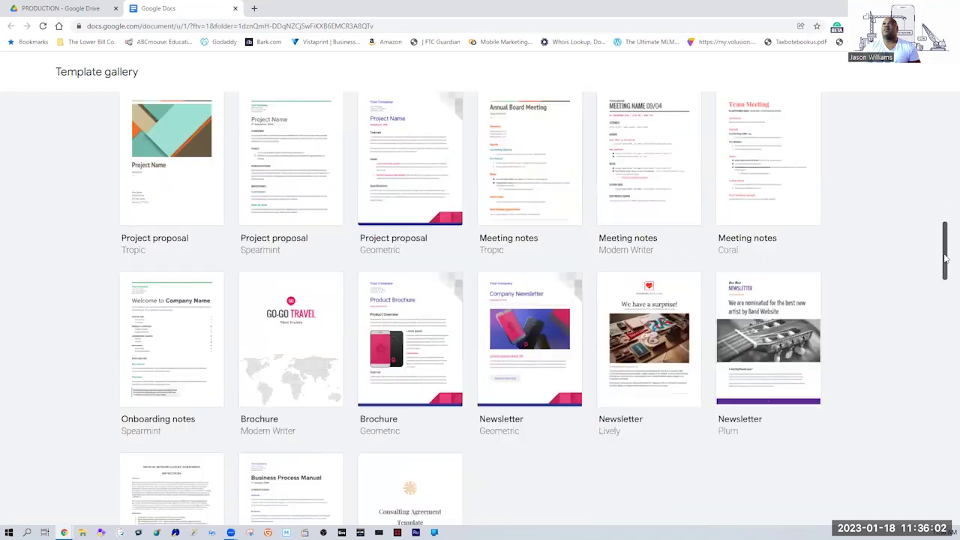
scroll(931, 407, "down", 10)
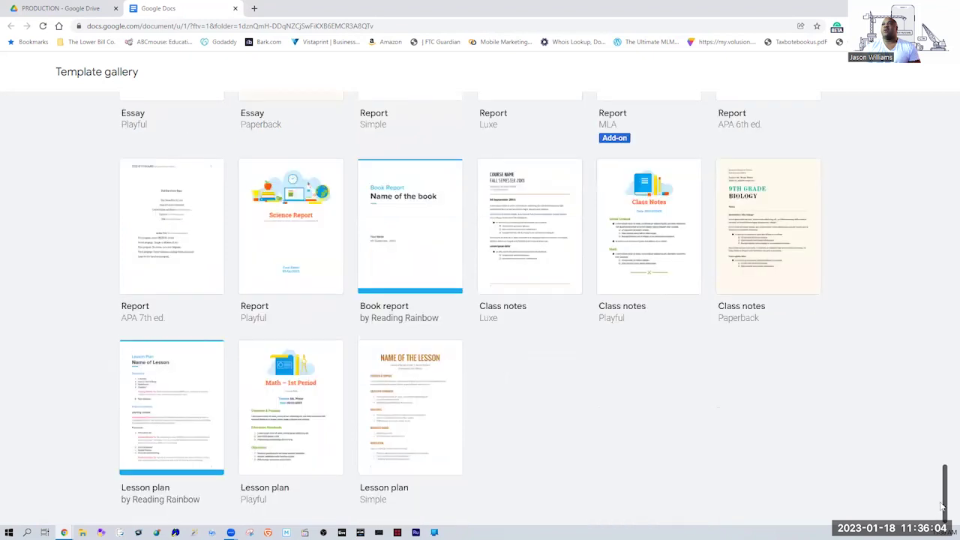
left_click_drag(946, 487, 947, 187)
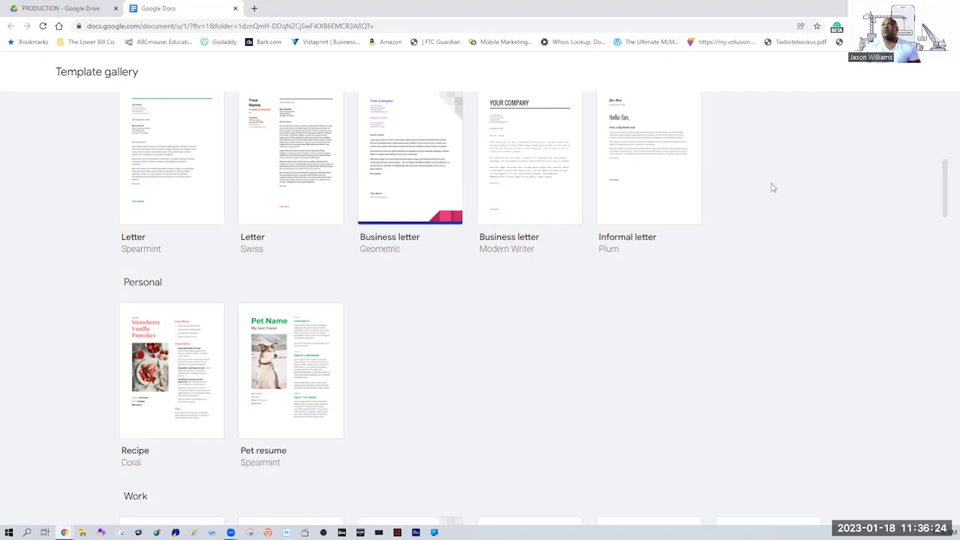
left_click_drag(946, 192, 946, 219)
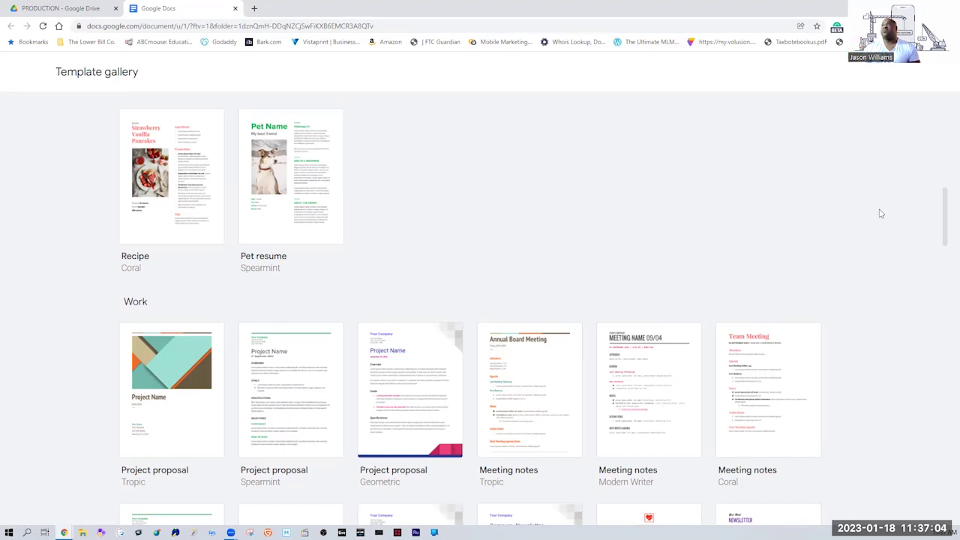
left_click_drag(947, 214, 945, 243)
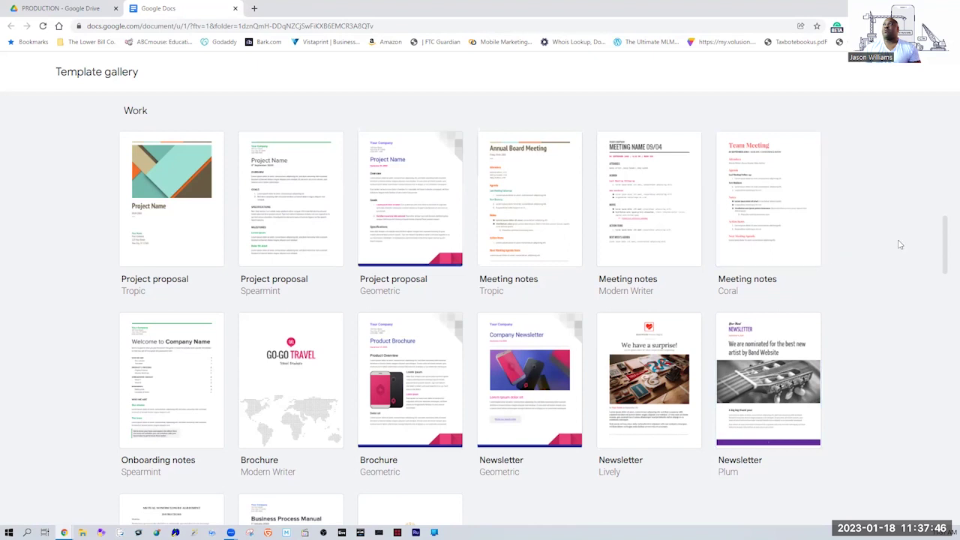
scroll(934, 244, "down", 1)
scroll(934, 244, "down", 1)
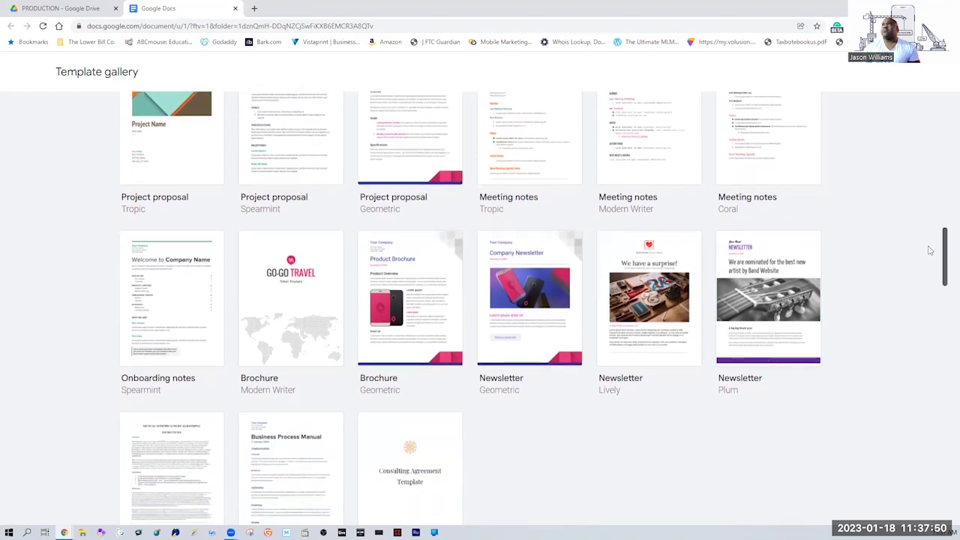
scroll(930, 248, "up", 2)
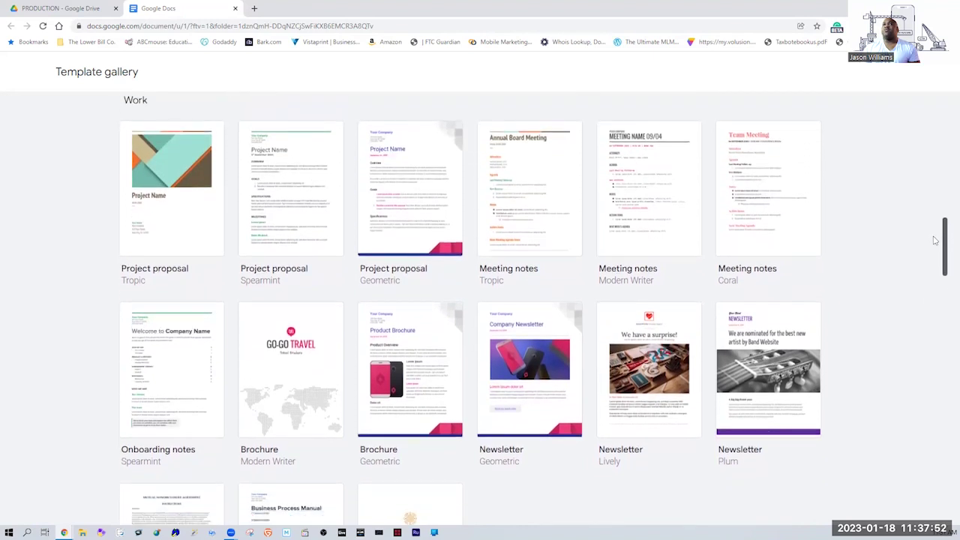
scroll(935, 240, "down", 1)
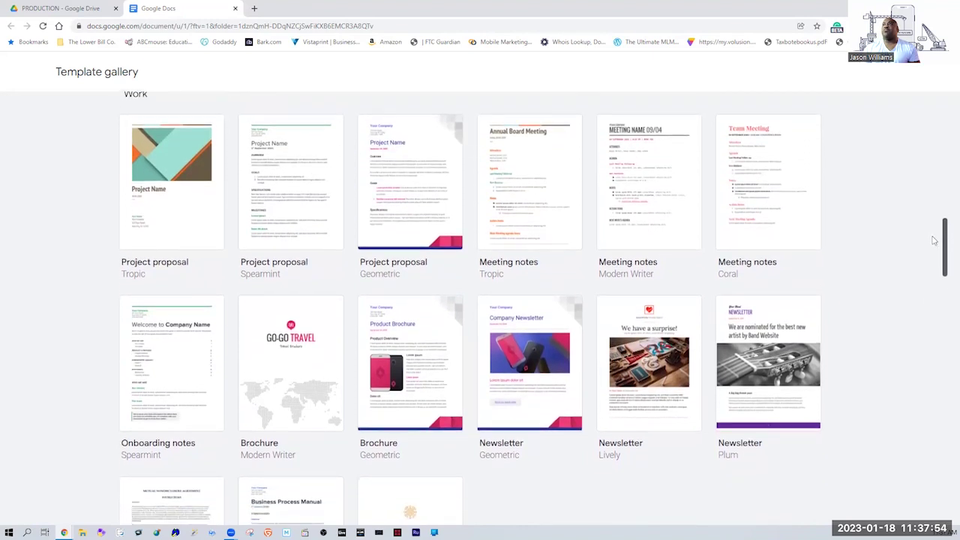
scroll(933, 240, "up", 1)
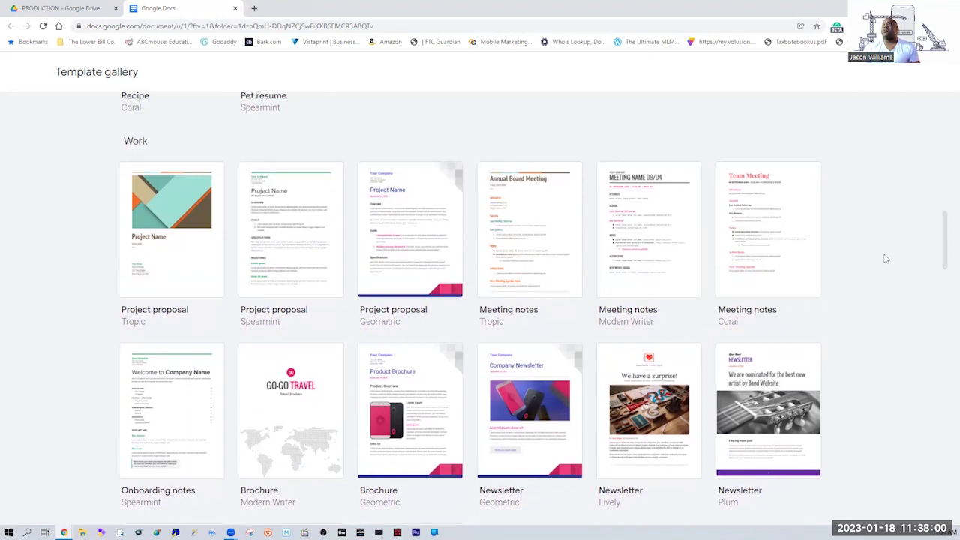
left_click_drag(945, 254, 929, 296)
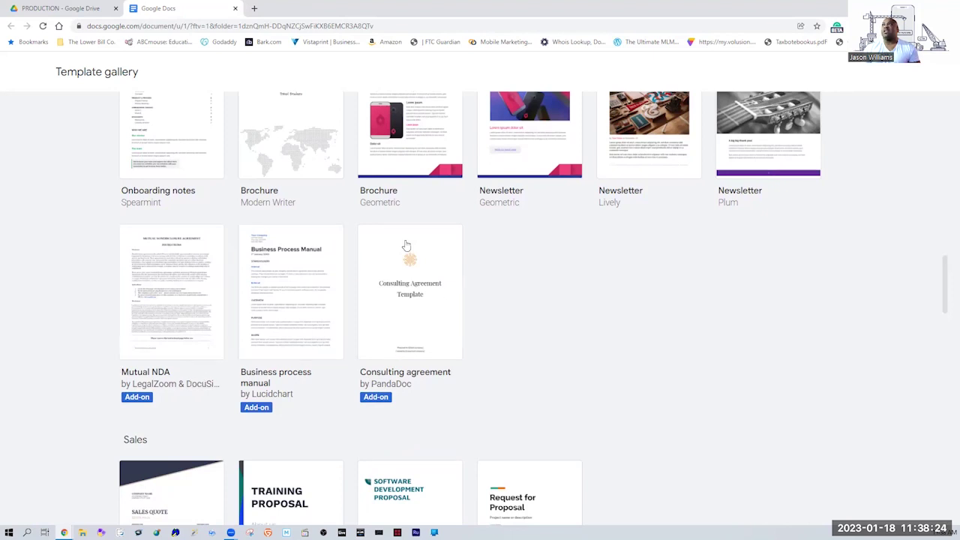
left_click_drag(943, 270, 946, 96)
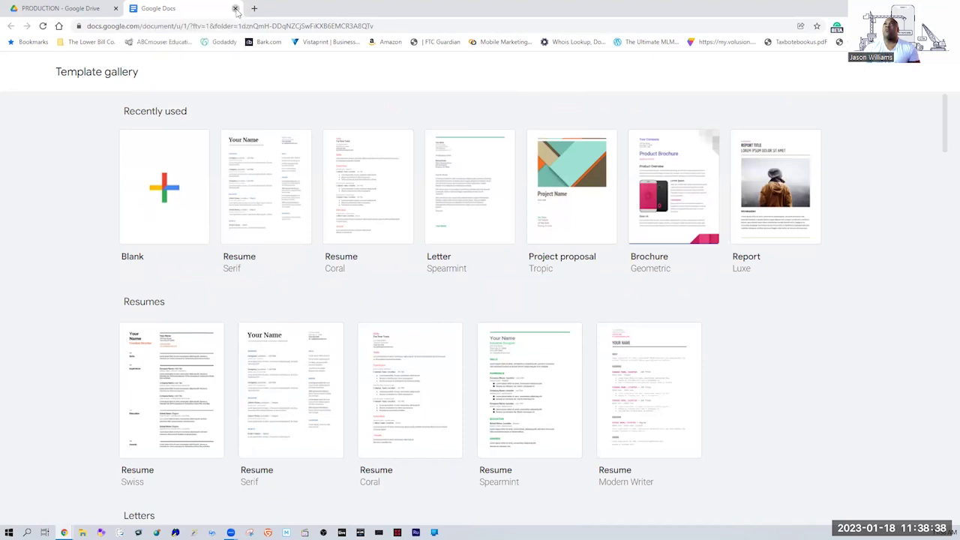
left_click(235, 9)
From Drive's New menu in PRODUCTION, choose Google Sheets > From a template.
left_click(30, 98)
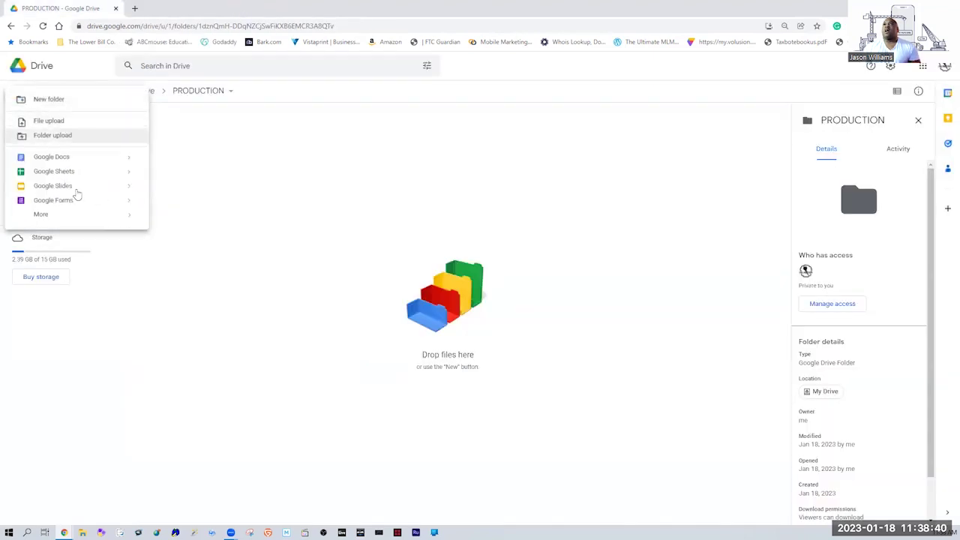
left_click(195, 177)
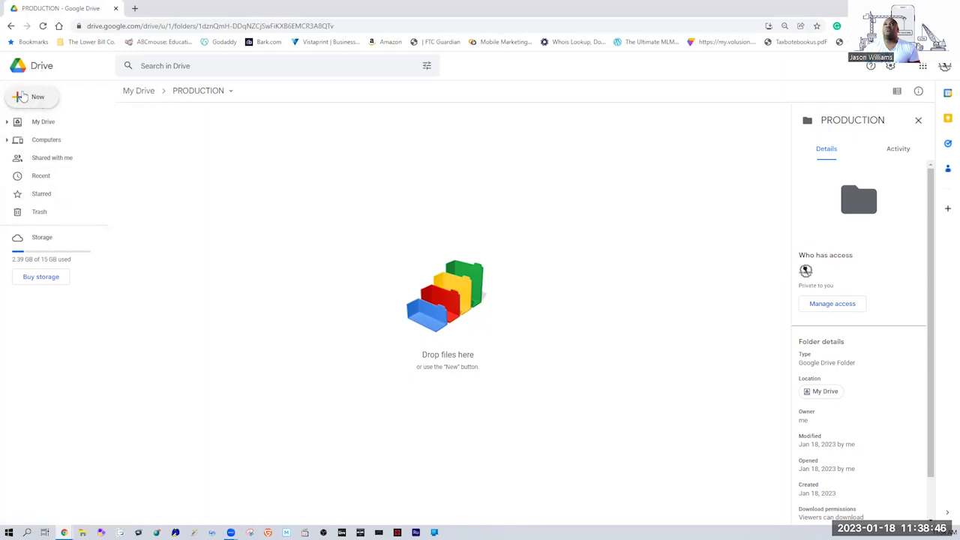
left_click(33, 104)
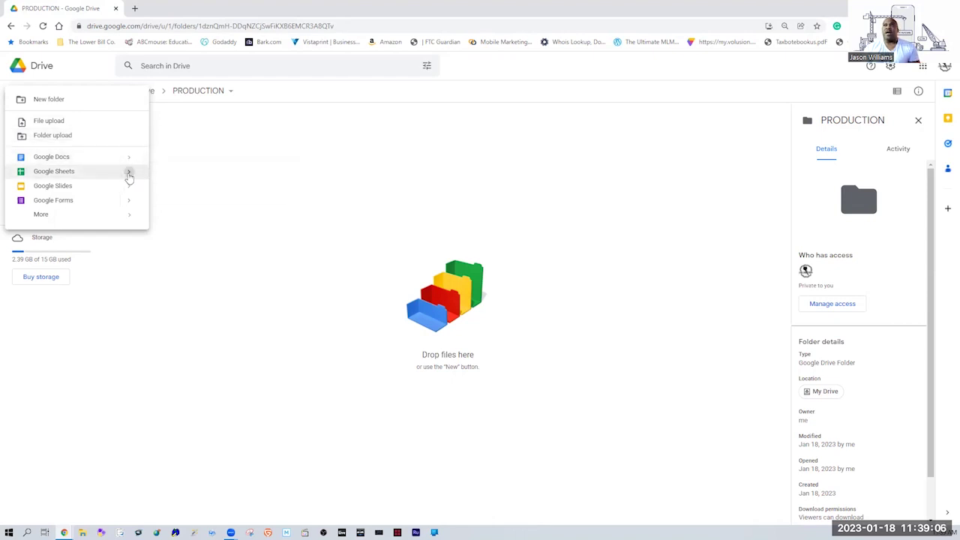
mouse_move(135, 179)
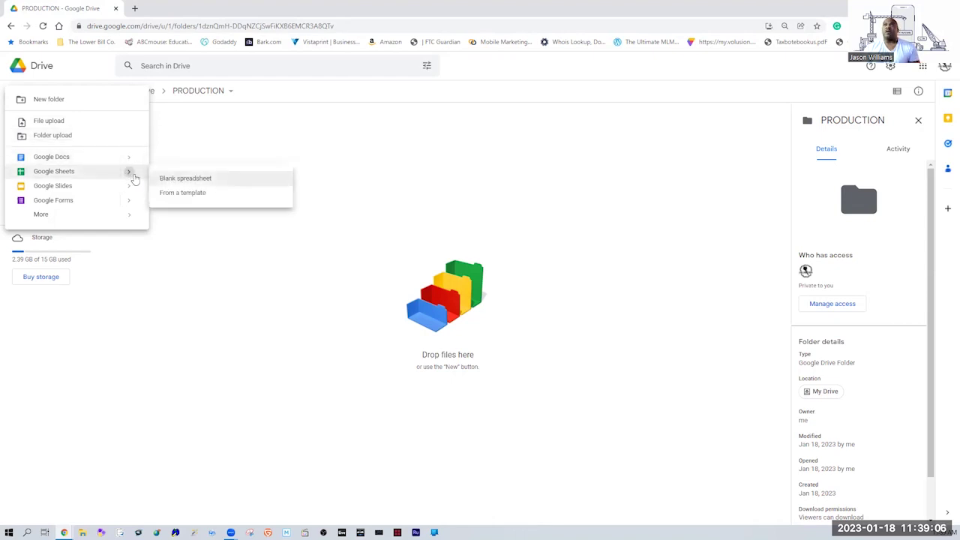
left_click(194, 193)
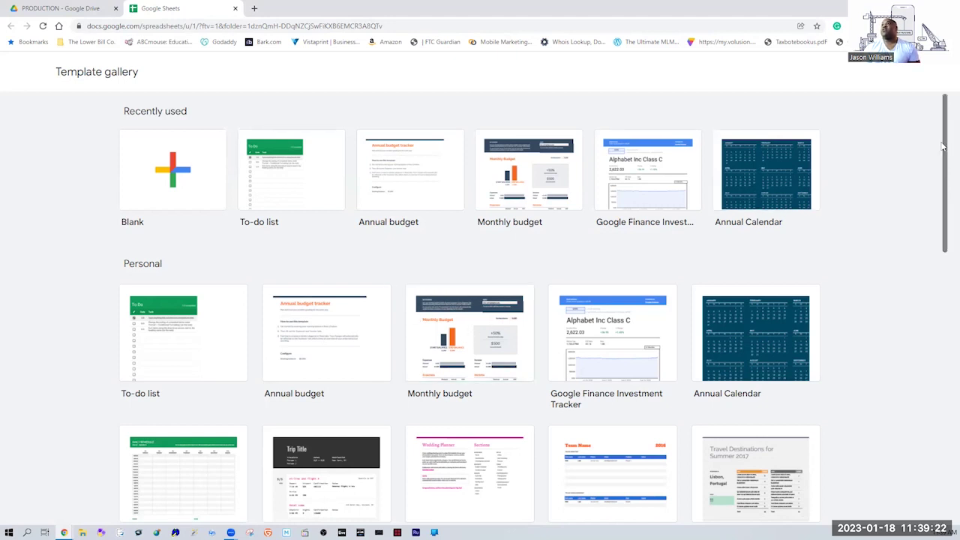
Browse the Sheets Personal, Work, Project management and Education templates, then close the gallery tab.
left_click_drag(946, 144, 946, 159)
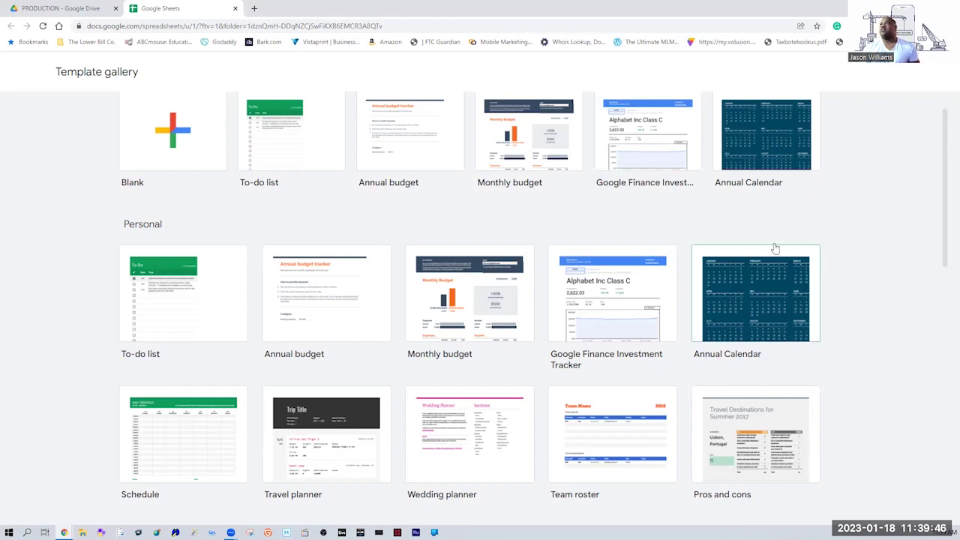
scroll(940, 210, "down", 2)
scroll(939, 210, "down", 2)
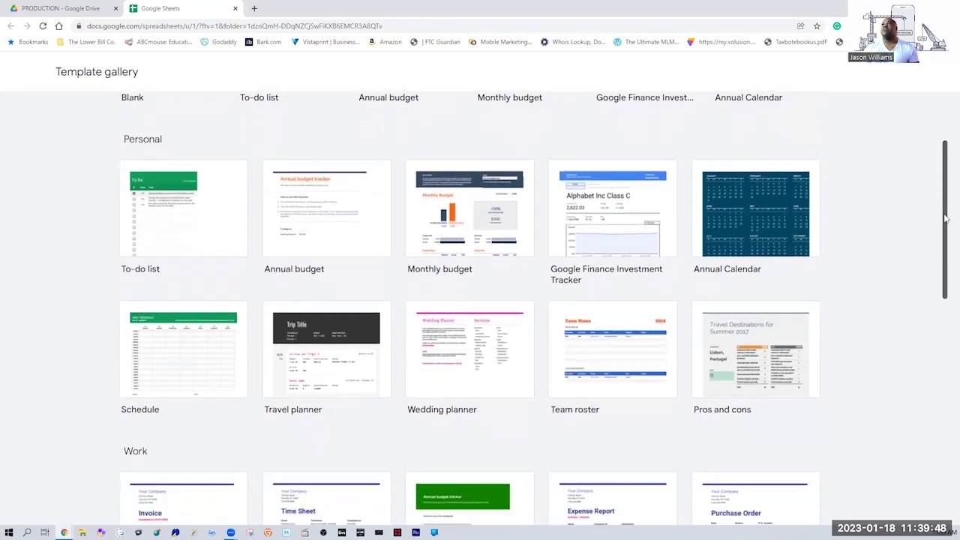
scroll(944, 225, "up", 1)
scroll(938, 232, "down", 2)
scroll(938, 244, "down", 2)
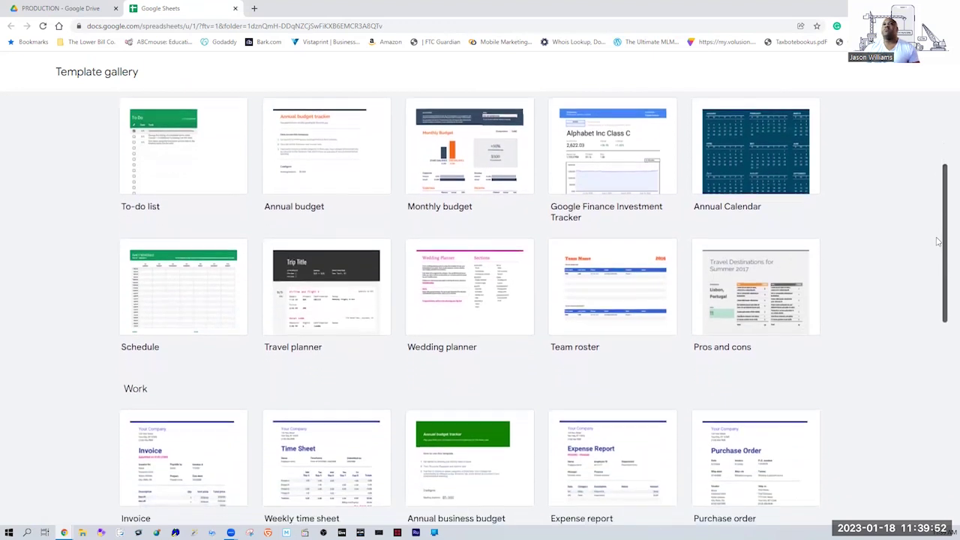
left_click_drag(947, 257, 945, 295)
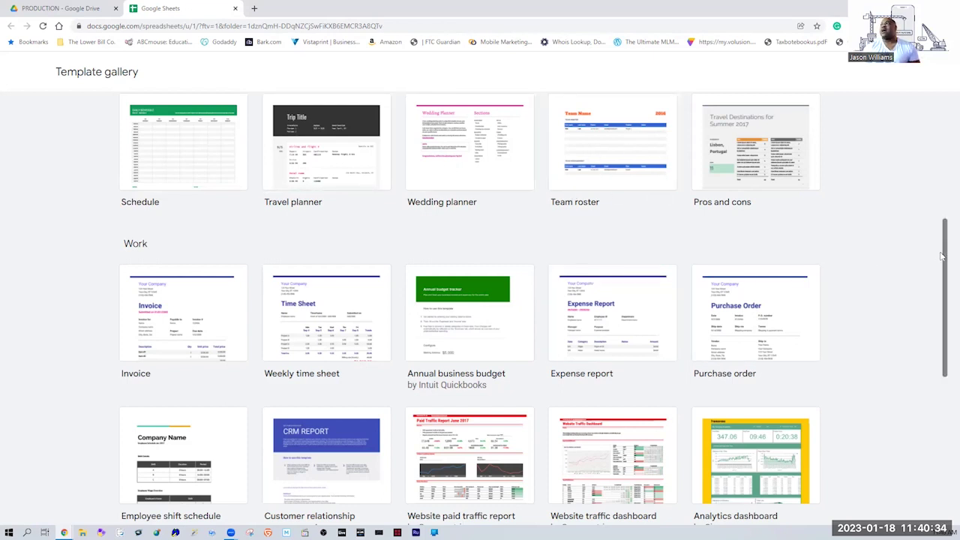
left_click_drag(947, 253, 947, 404)
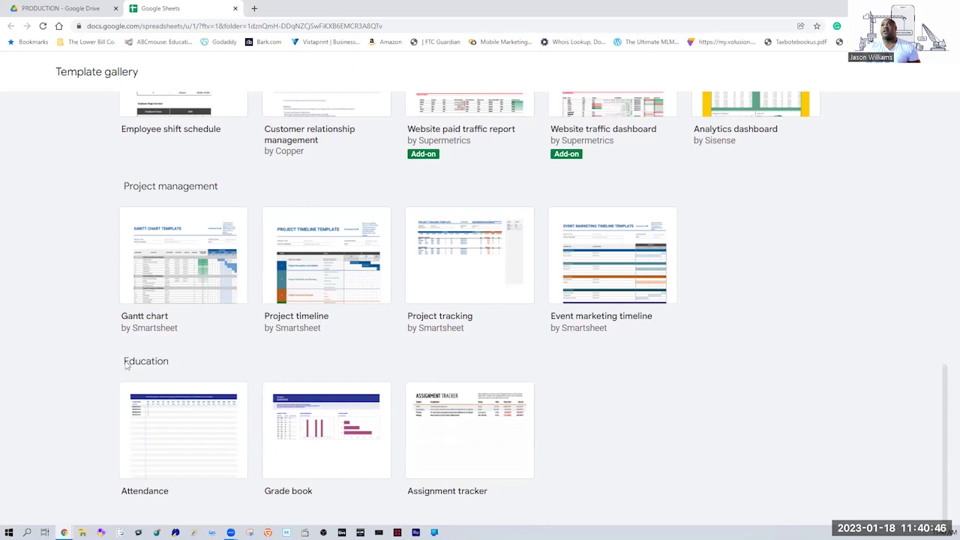
left_click_drag(947, 412, 947, 114)
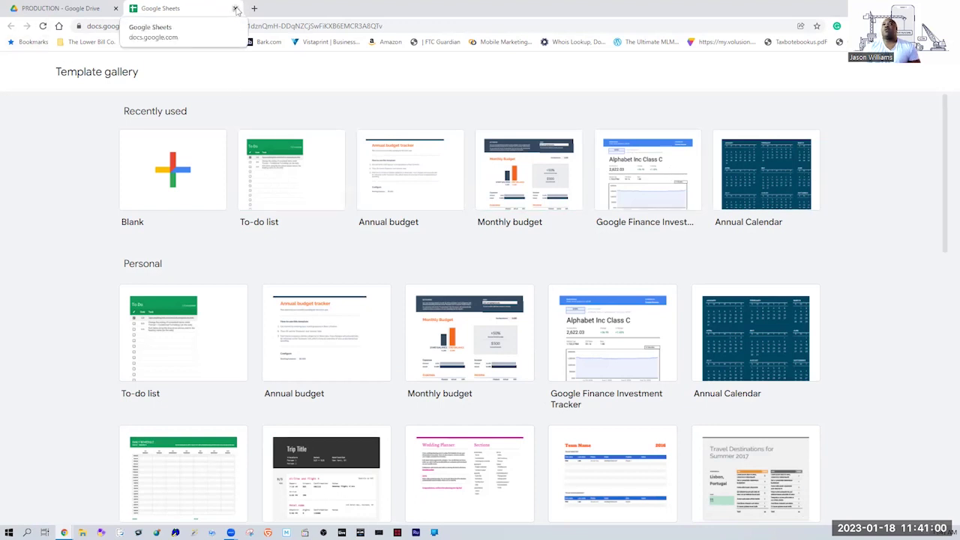
left_click(235, 9)
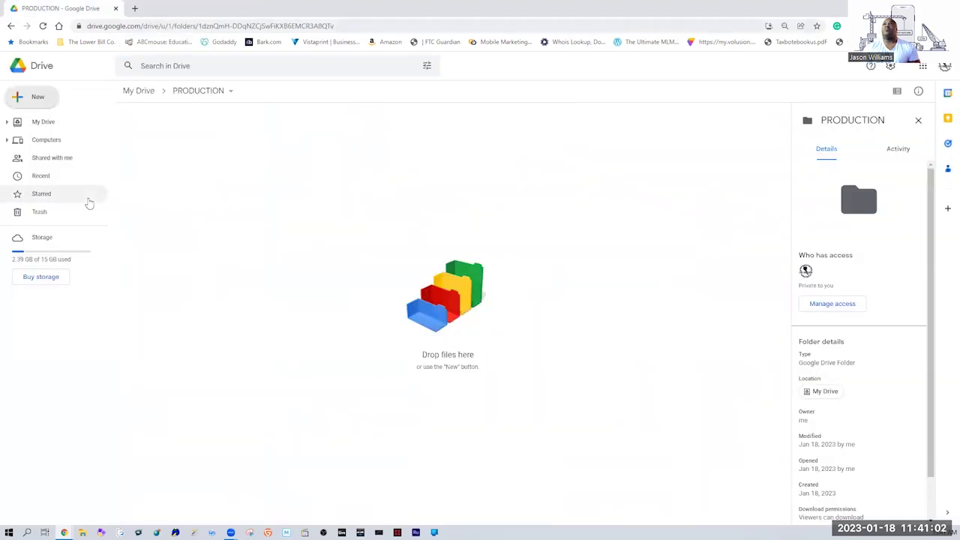
Choose New > Google Slides > From a template to open the Slides gallery.
left_click(34, 99)
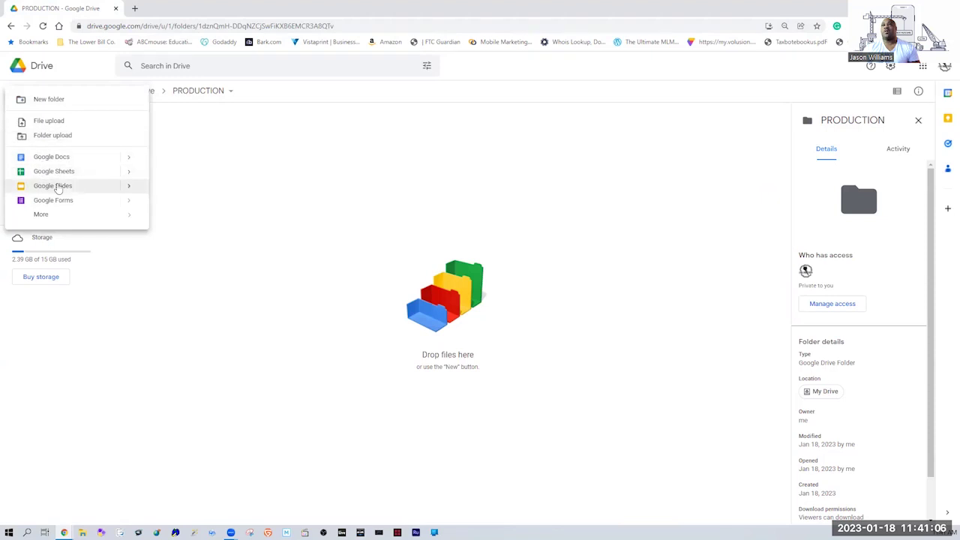
mouse_move(128, 186)
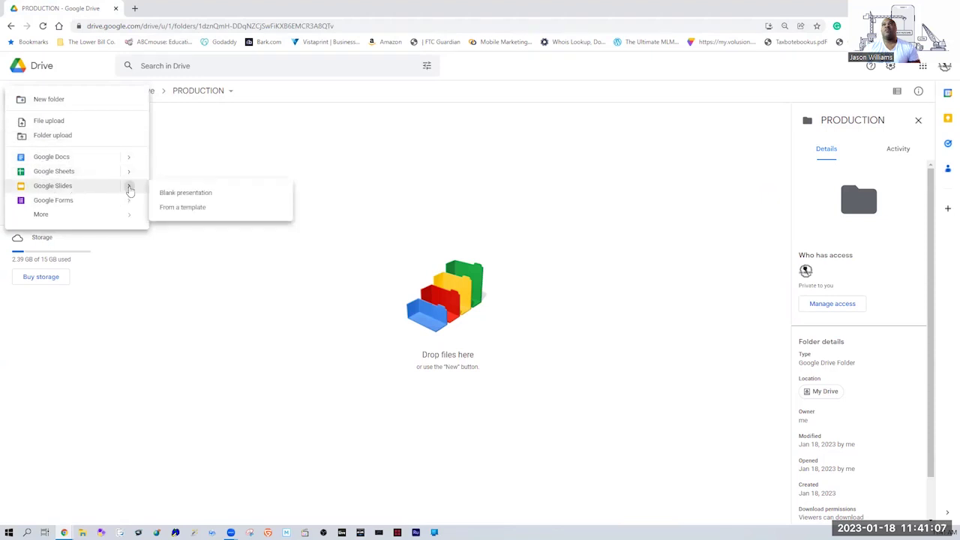
left_click(182, 207)
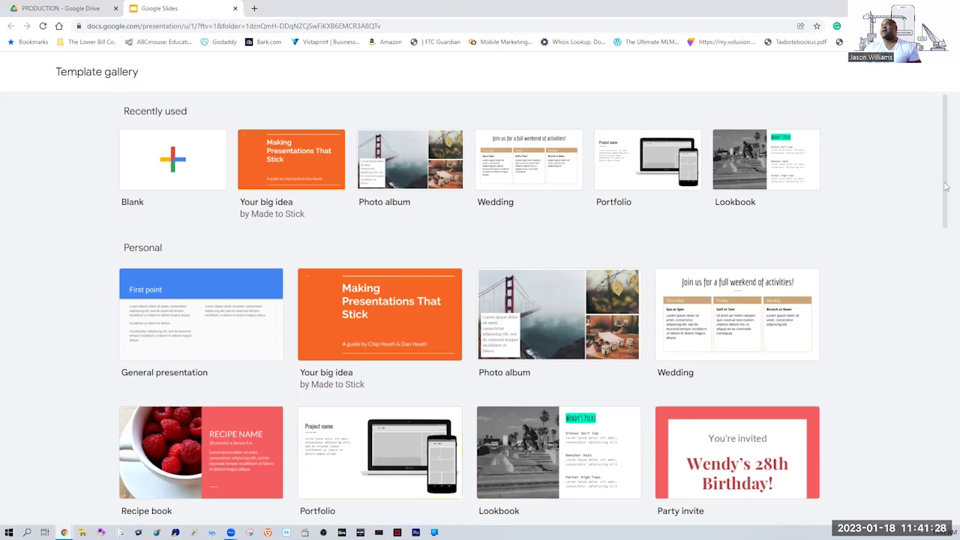
Scroll the Slides templates down to Education and back, then close the gallery tab.
scroll(945, 195, "down", 1)
left_click_drag(943, 203, 934, 460)
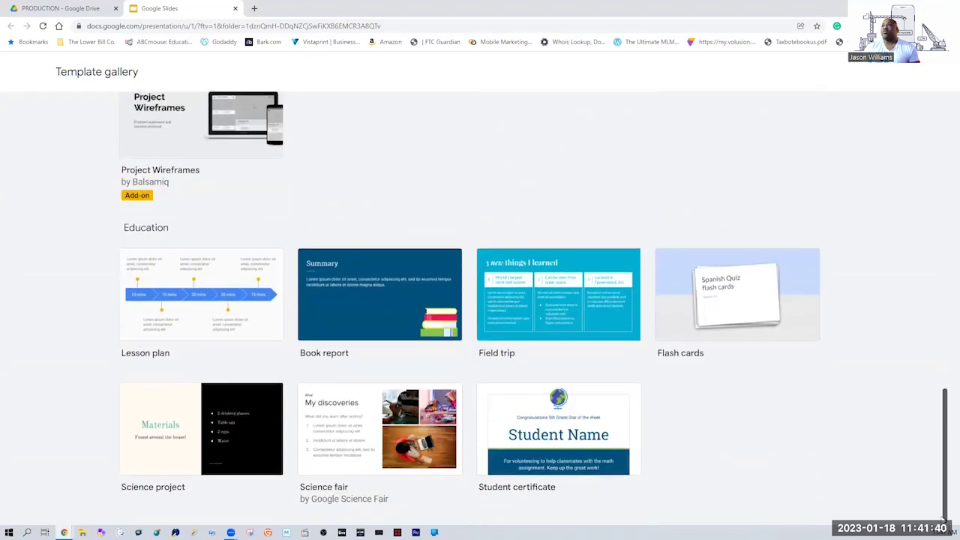
scroll(946, 486, "up", 2)
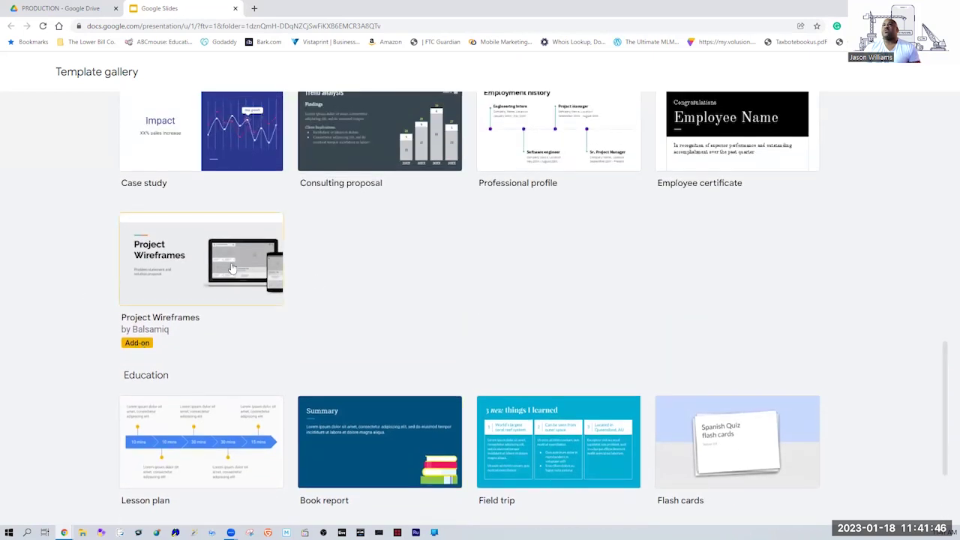
left_click_drag(945, 385, 947, 108)
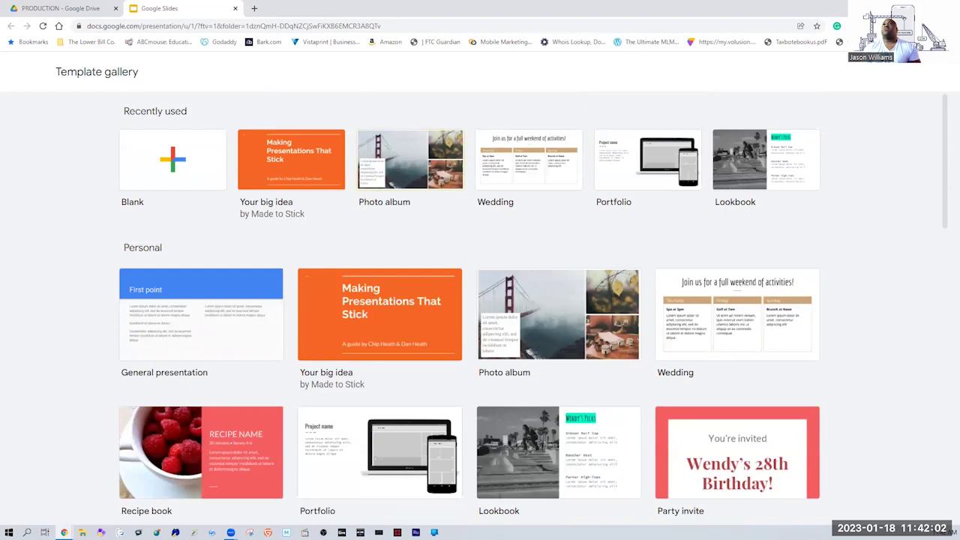
left_click(234, 8)
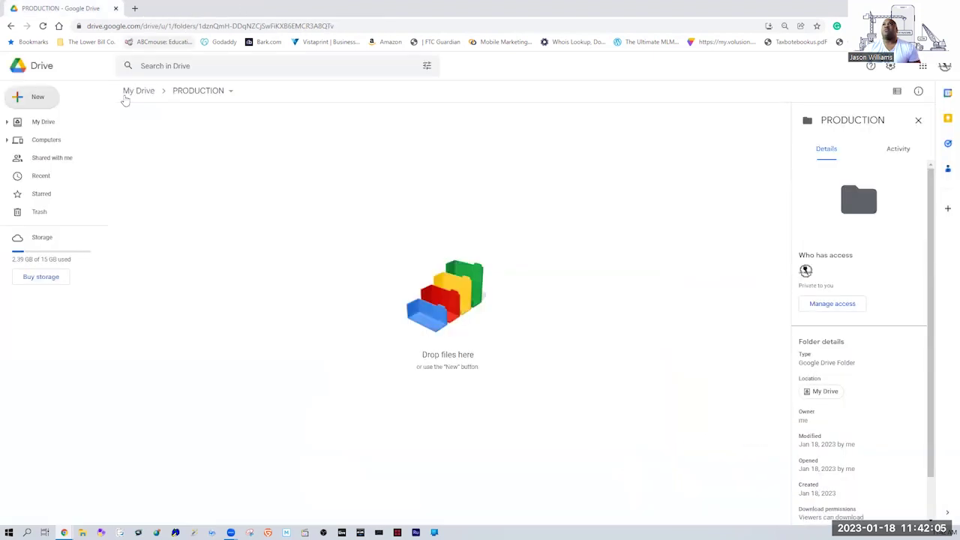
Choose New > Google Forms > From a template in the PRODUCTION folder.
left_click(39, 98)
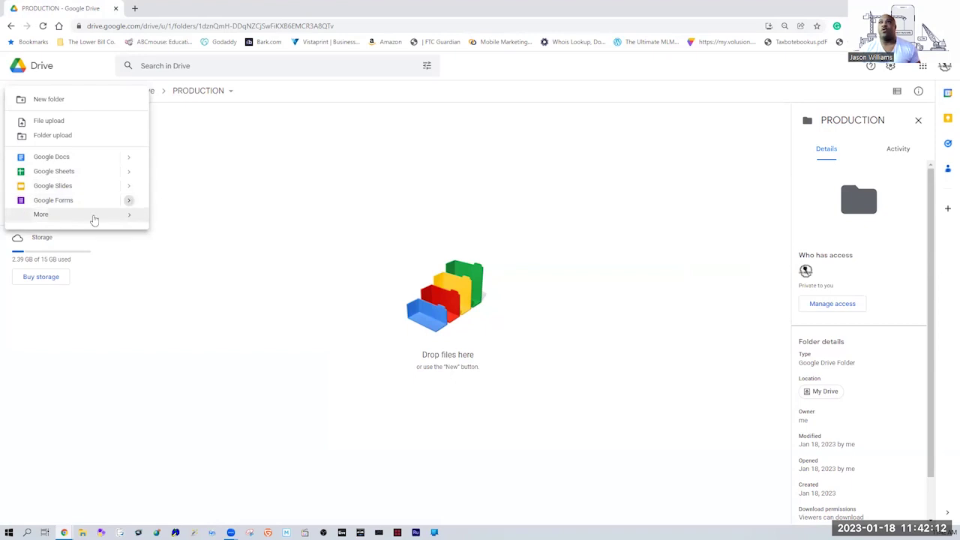
mouse_move(129, 203)
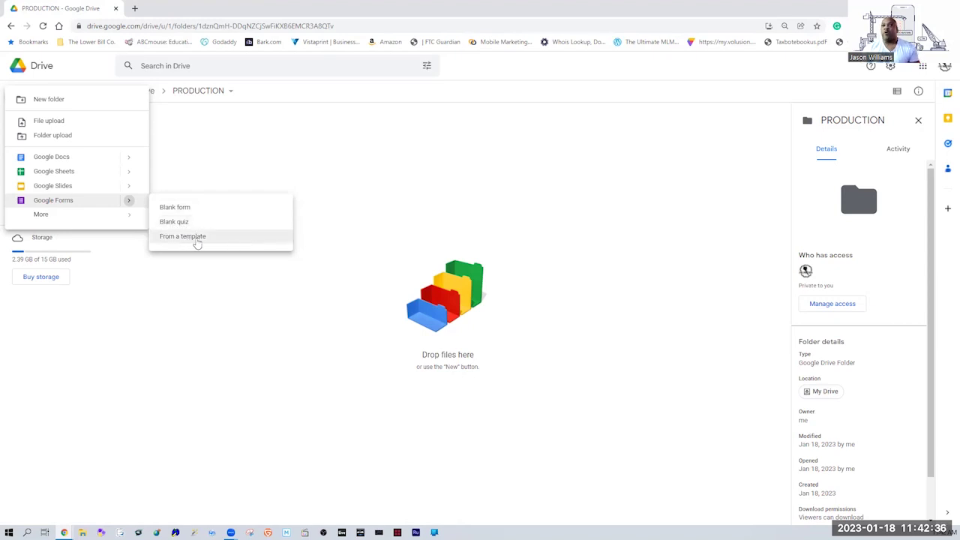
left_click(194, 242)
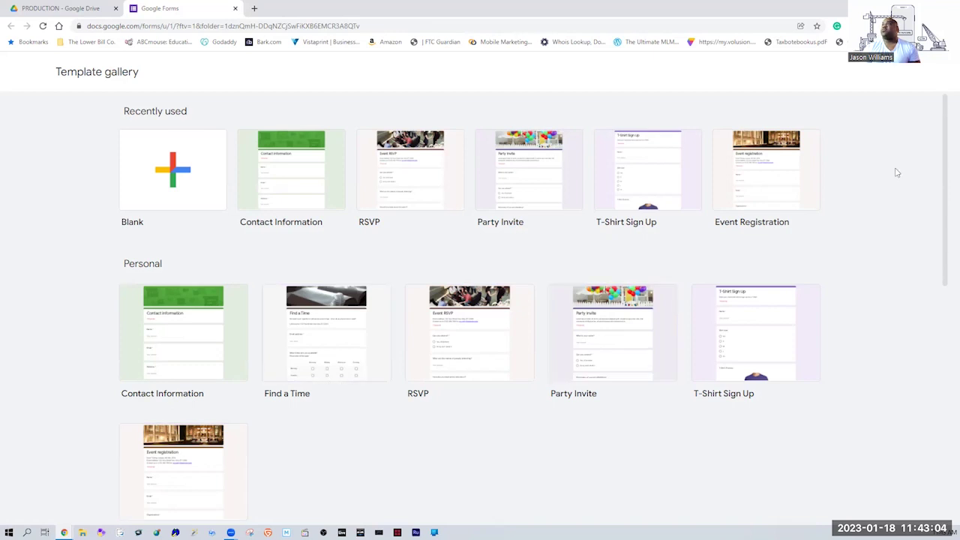
Pick the Contact Information card in the Forms template gallery.
left_click_drag(944, 164, 946, 132)
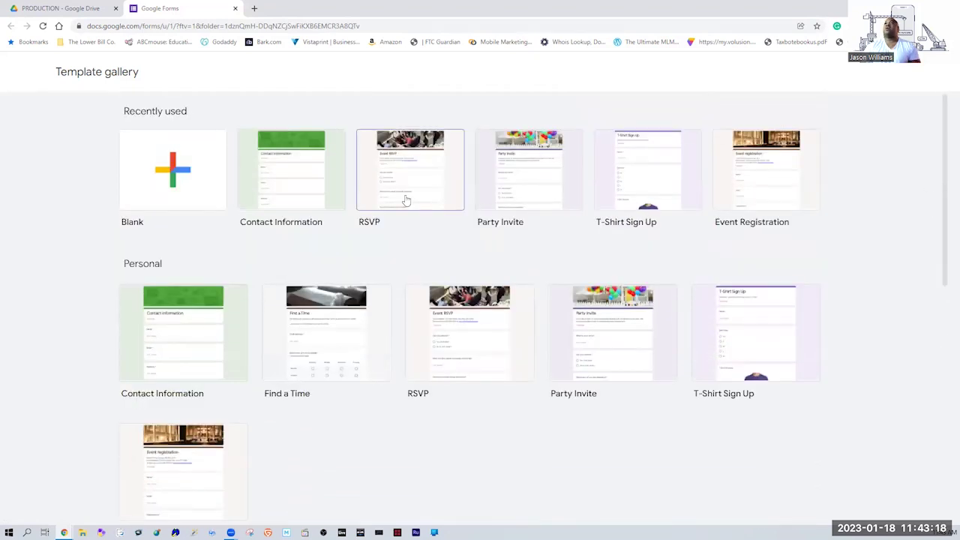
left_click(306, 199)
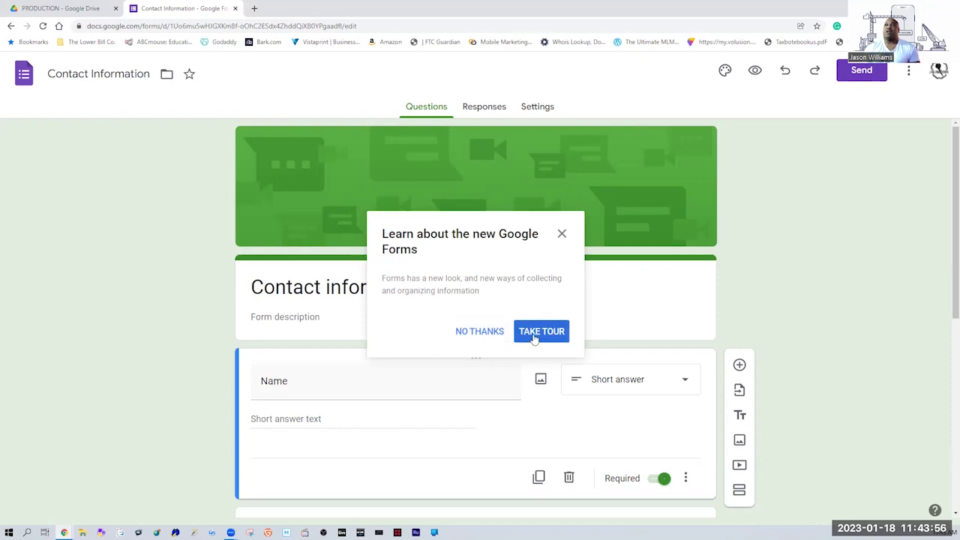
Dismiss the new Google Forms introduction and show the form's folder location, PRODUCTION.
left_click(562, 235)
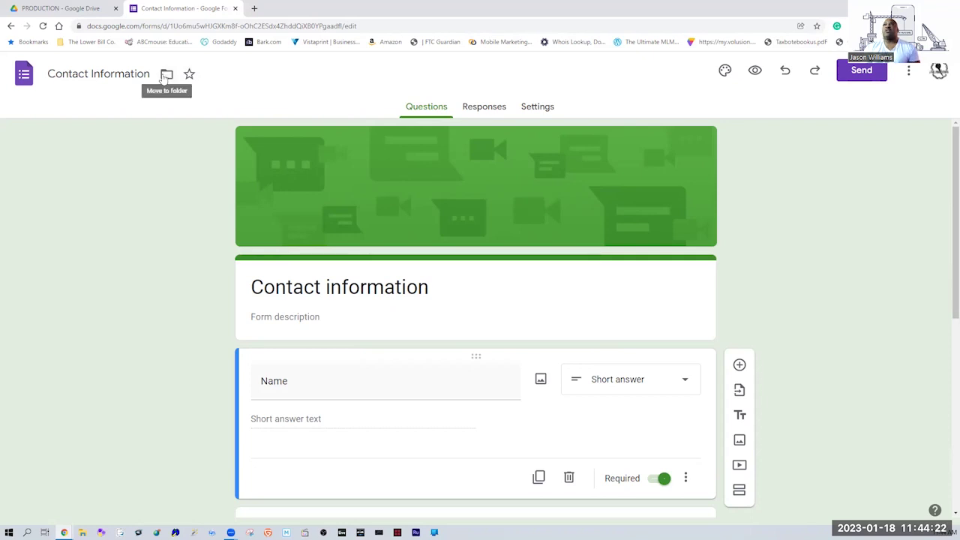
left_click(165, 76)
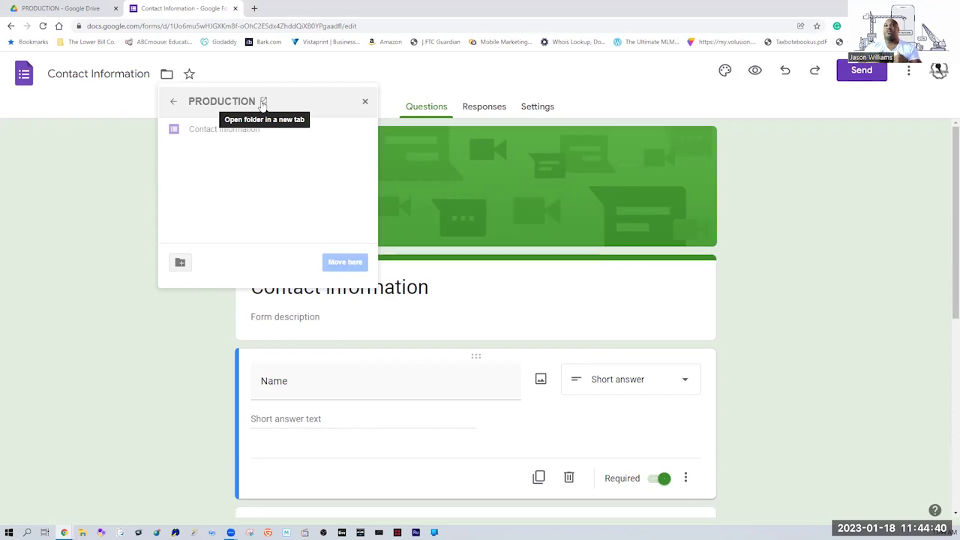
Go up to My Drive in the folder panel, scan its folders, and close without moving.
left_click(174, 105)
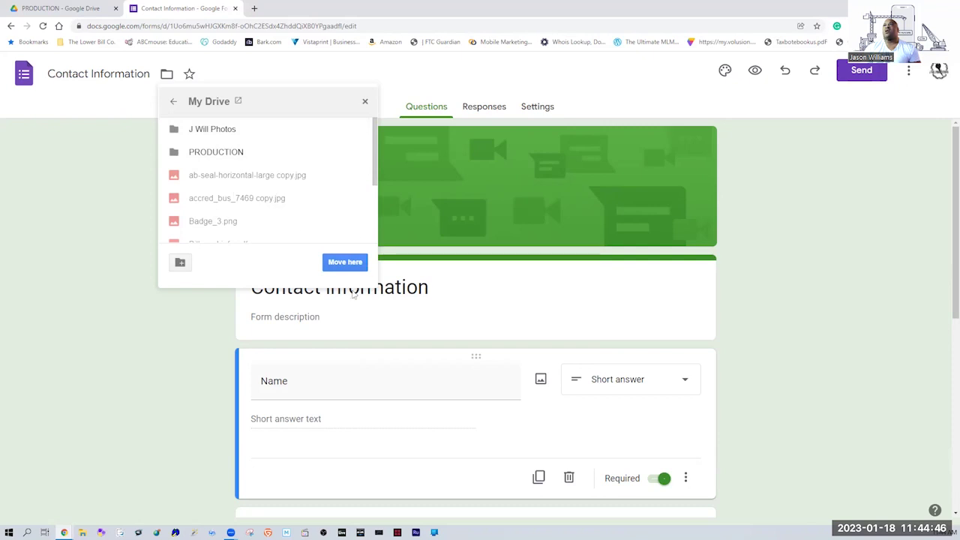
left_click_drag(375, 170, 376, 112)
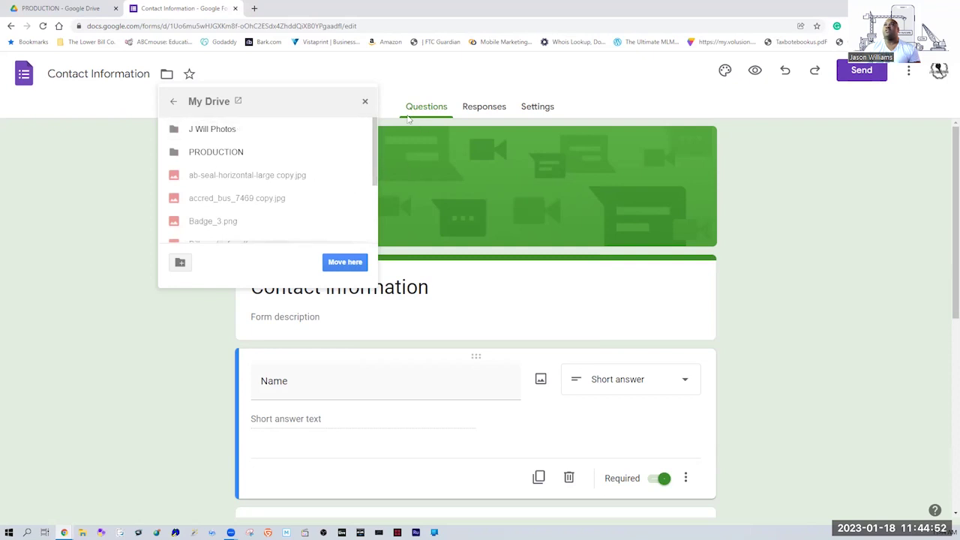
left_click(364, 102)
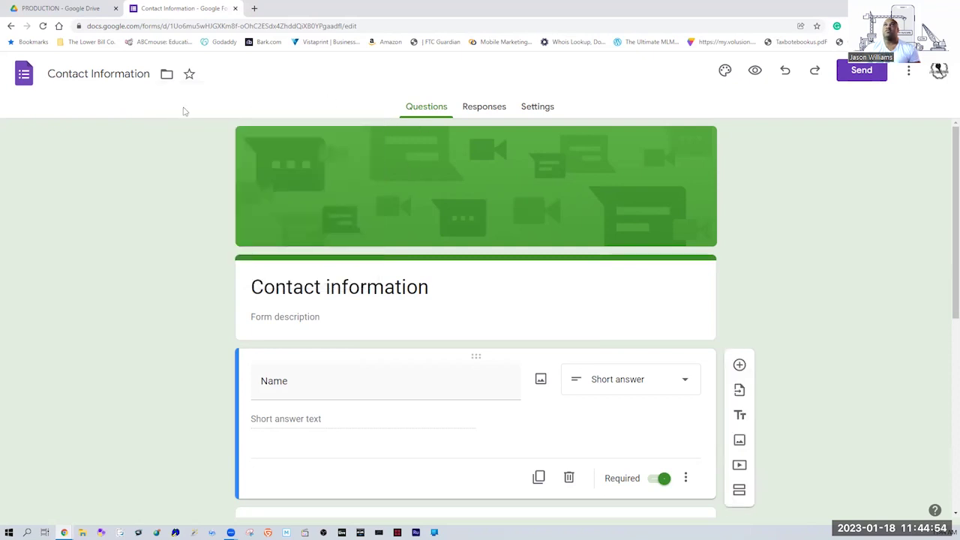
double_click(95, 73)
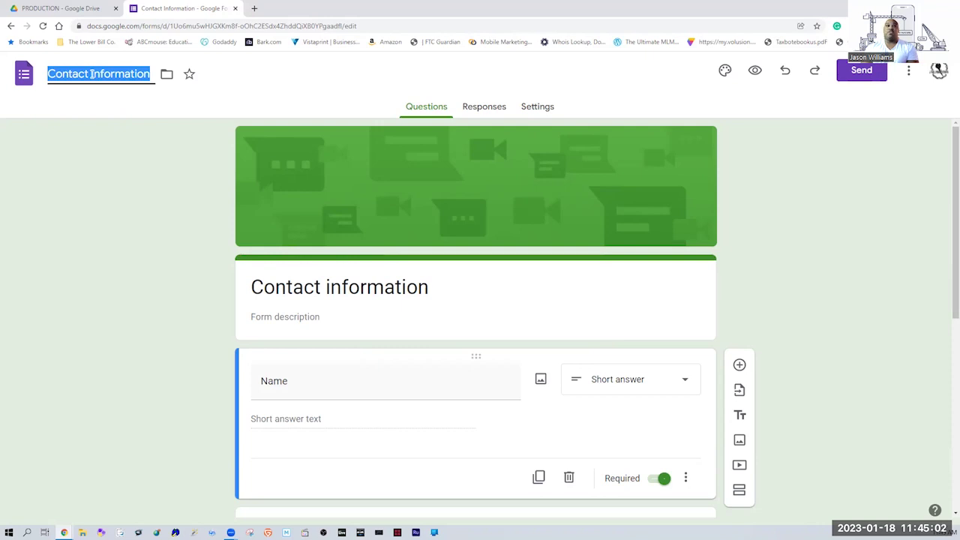
type("FLRONPT")
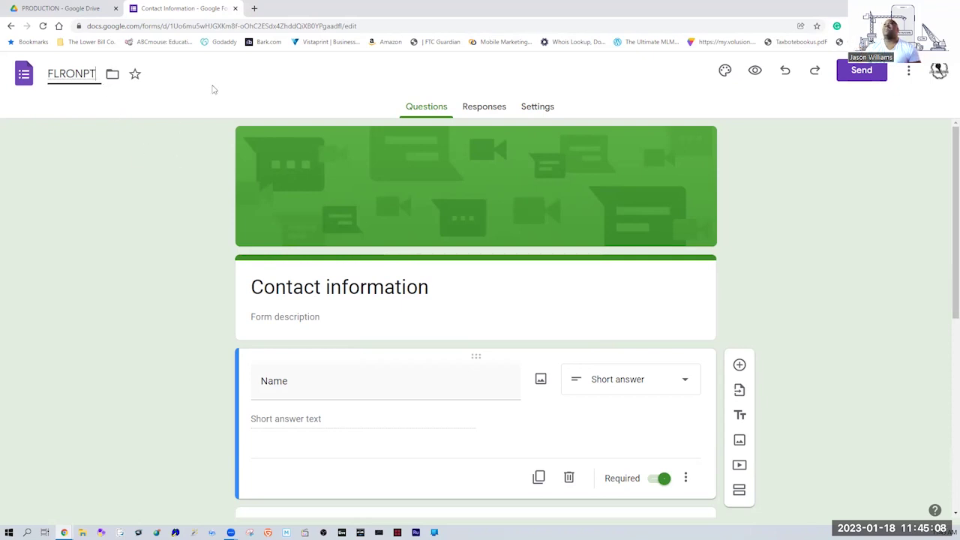
left_click(214, 90)
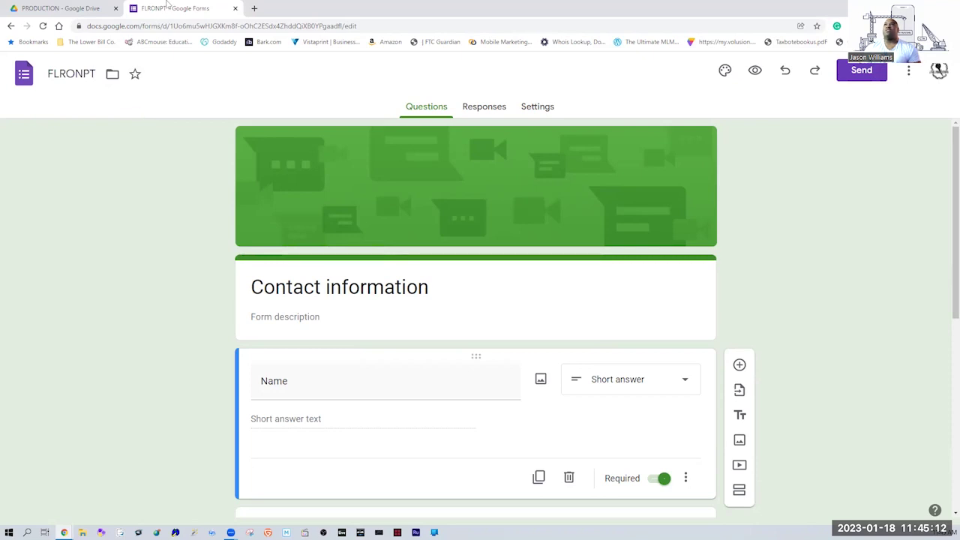
mouse_move(169, 10)
left_mouse_down()
mouse_move(207, 13)
mouse_move(165, 15)
left_mouse_up()
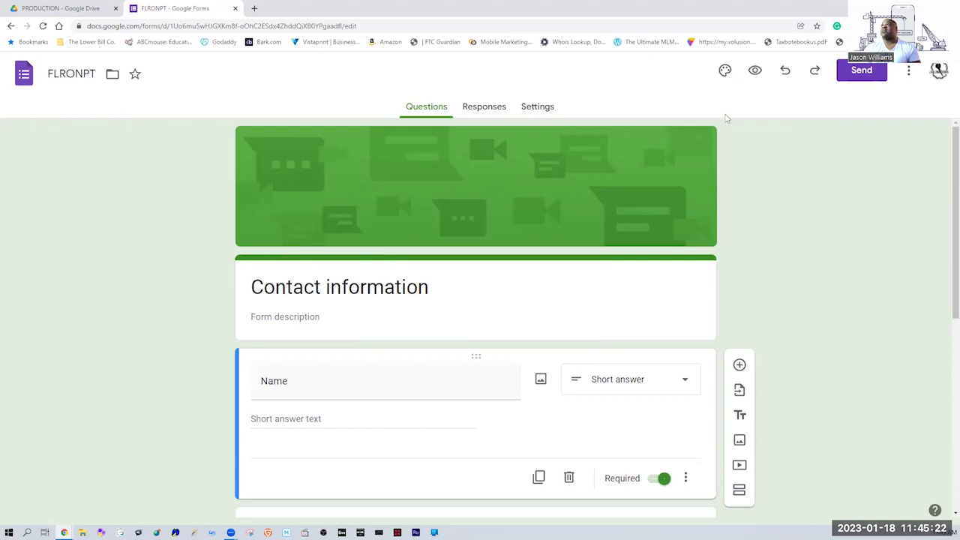
In the theme options, set the header font to Lobster and the question font to Merriweather.
left_click(724, 72)
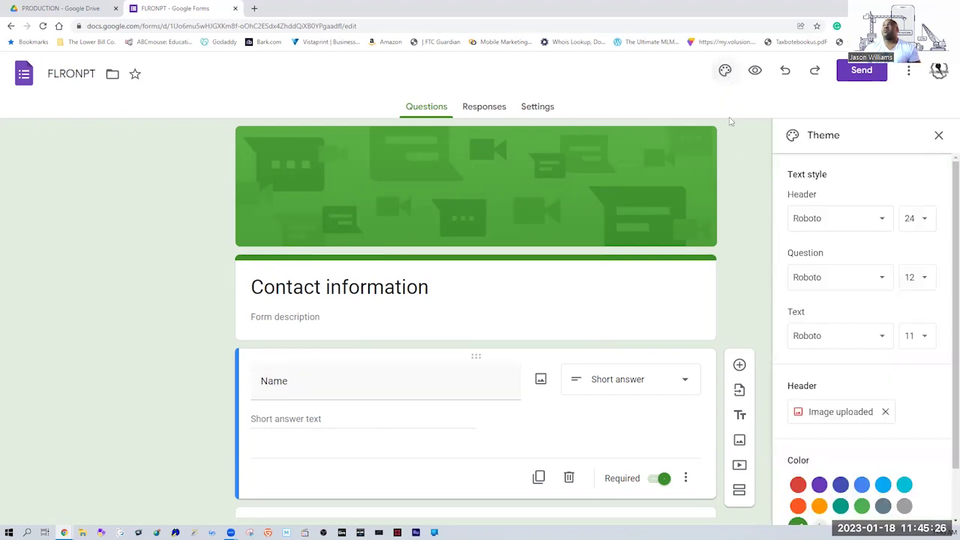
left_click(878, 220)
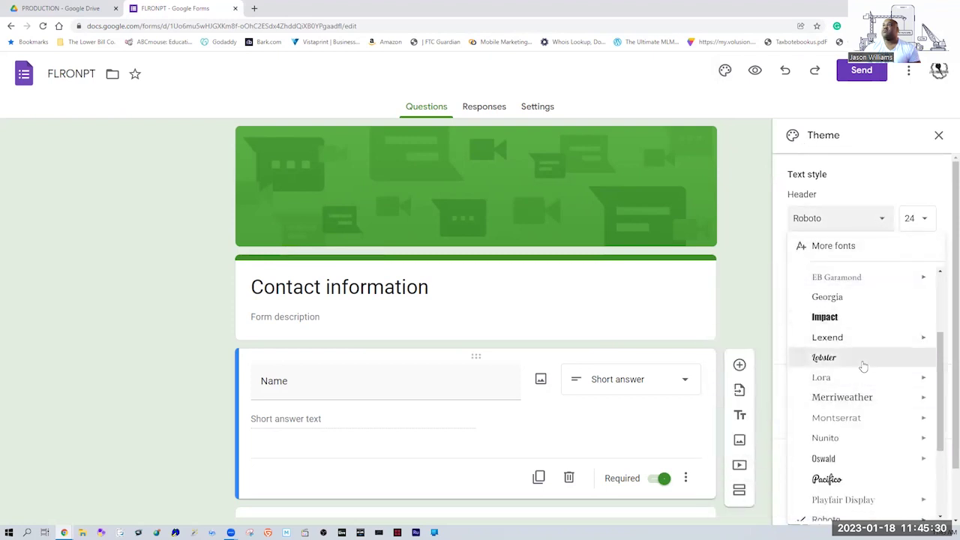
left_click(863, 363)
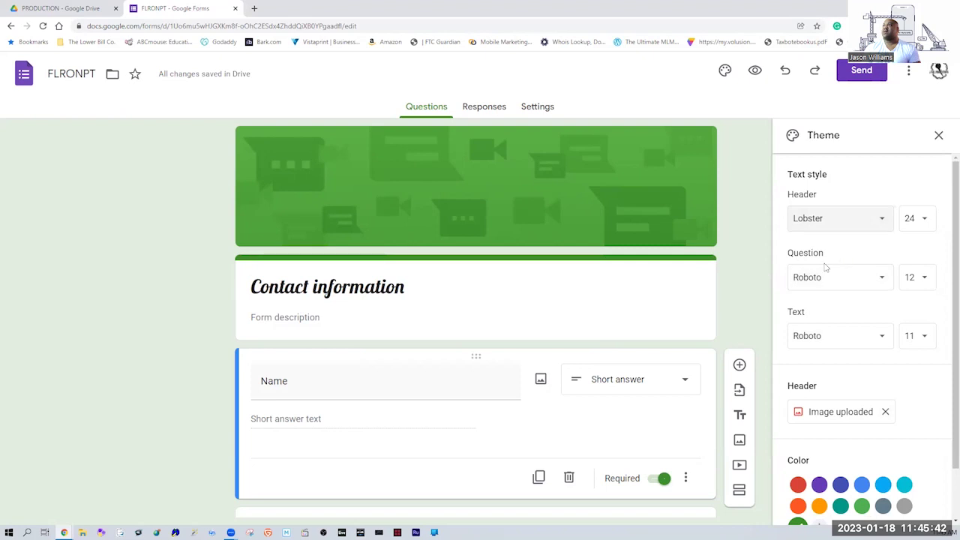
left_click_drag(835, 252, 798, 252)
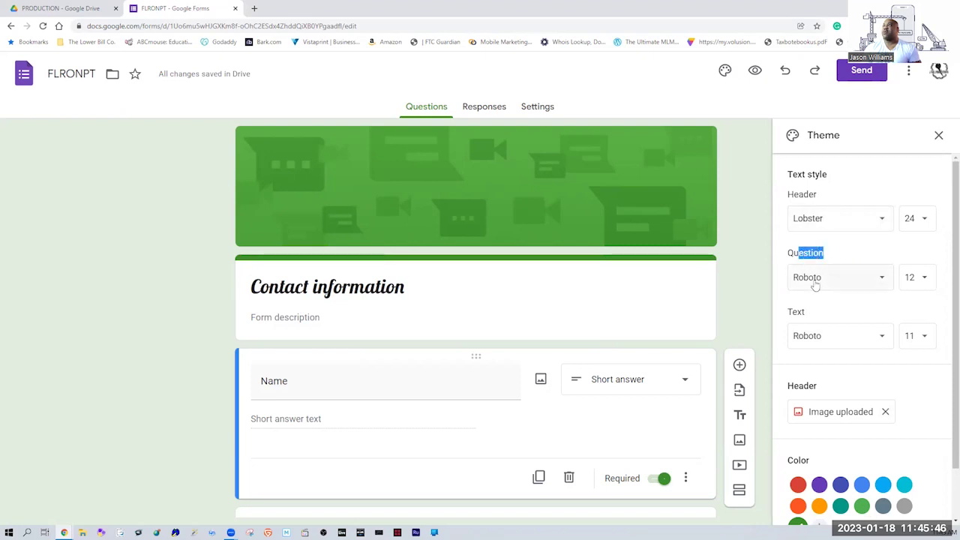
left_click(815, 279)
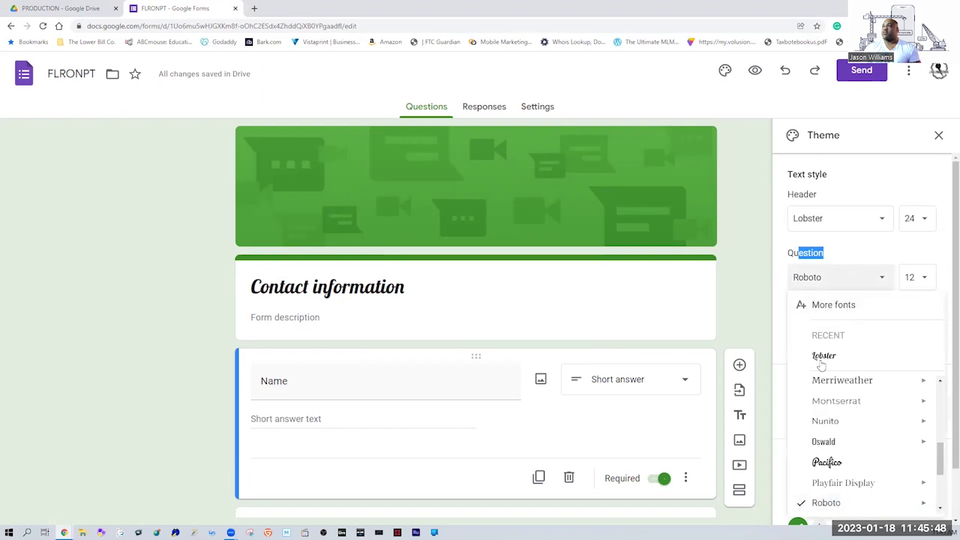
mouse_move(834, 456)
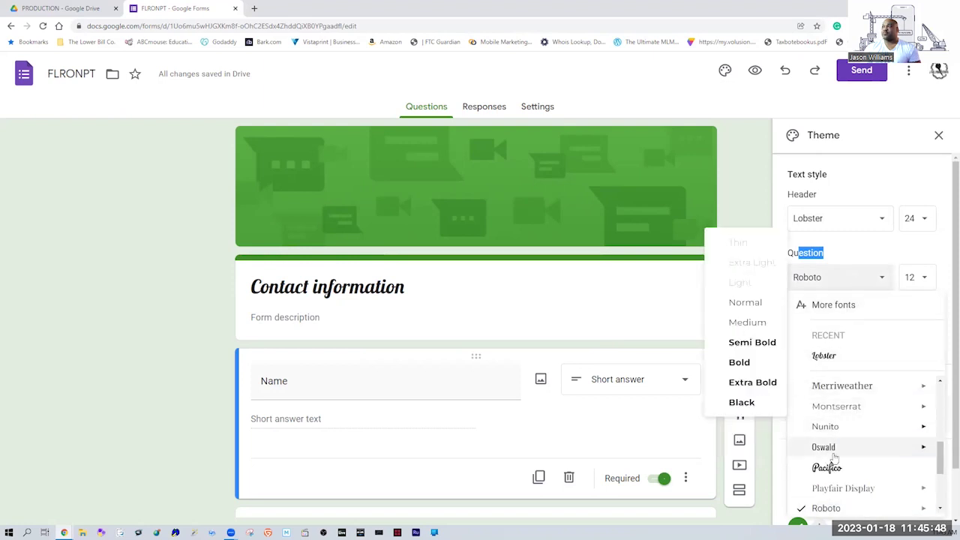
left_click(867, 387)
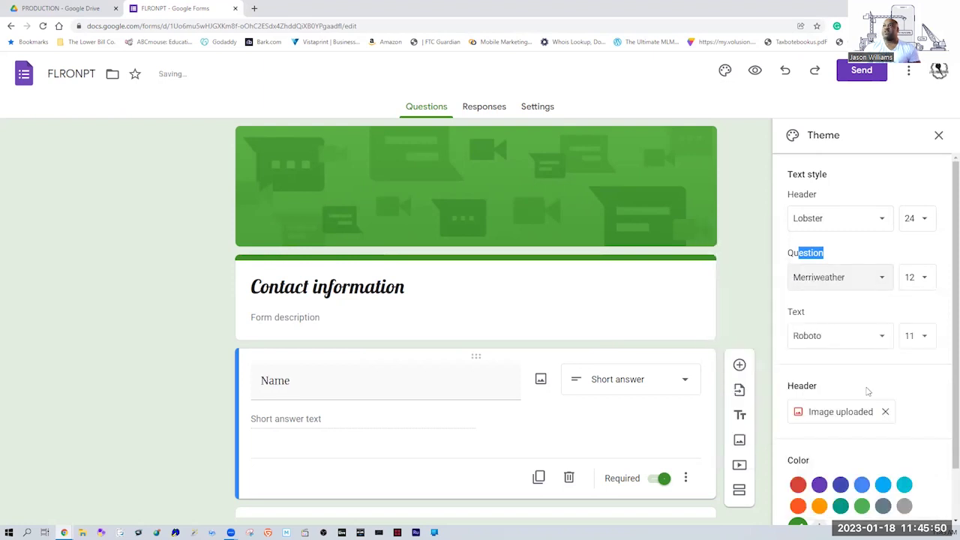
Set body text to Playfair Display size 10, keeping questions at 12 and header at 24.
left_click(850, 341)
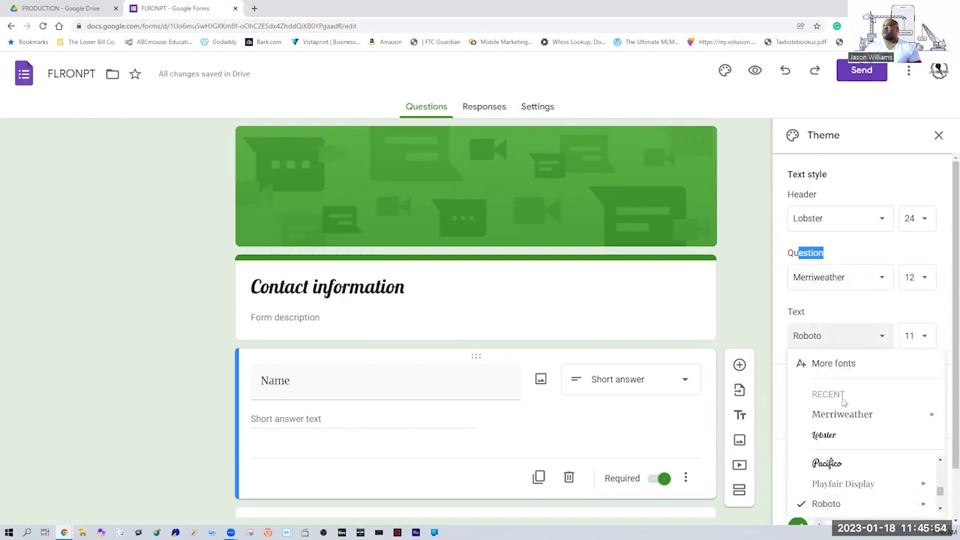
mouse_move(846, 491)
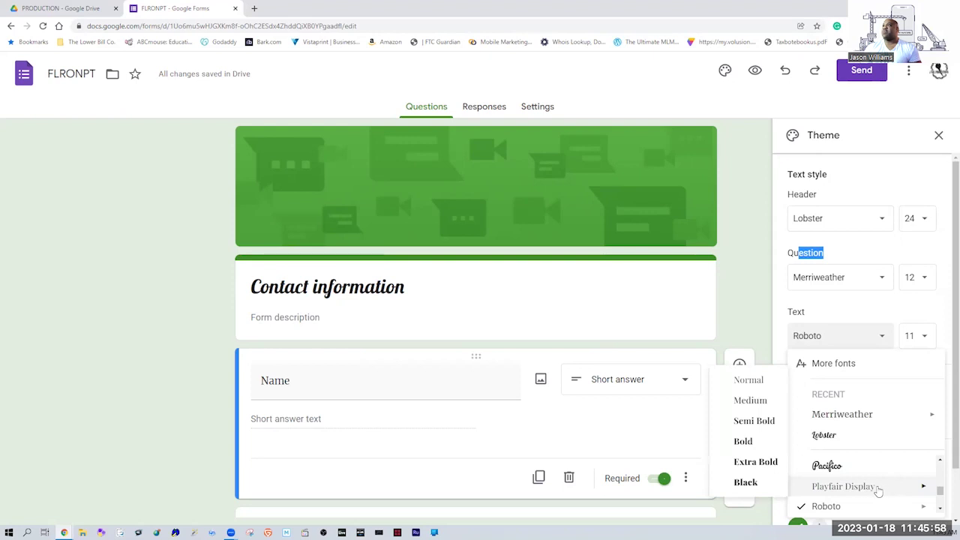
left_click(879, 489)
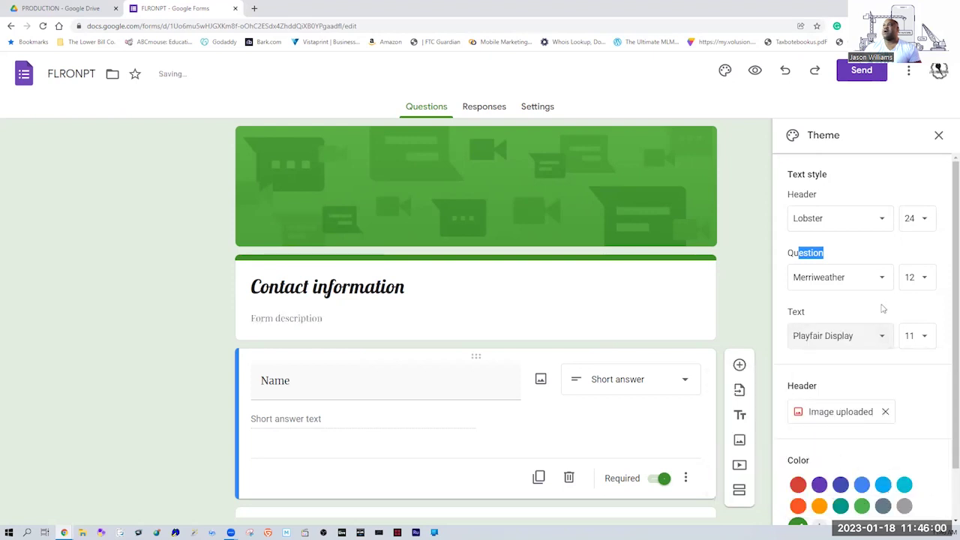
left_click(926, 338)
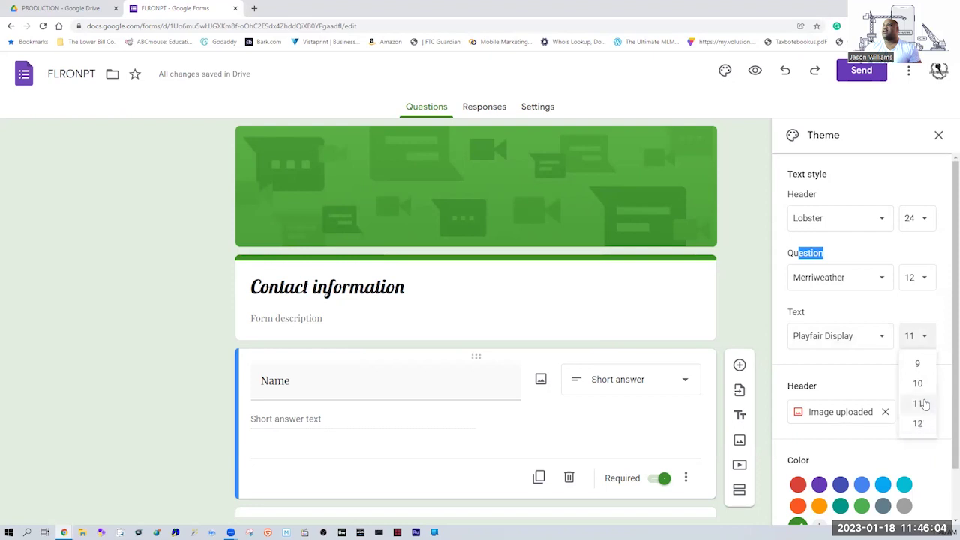
left_click(918, 384)
left_click(925, 279)
left_click(925, 282)
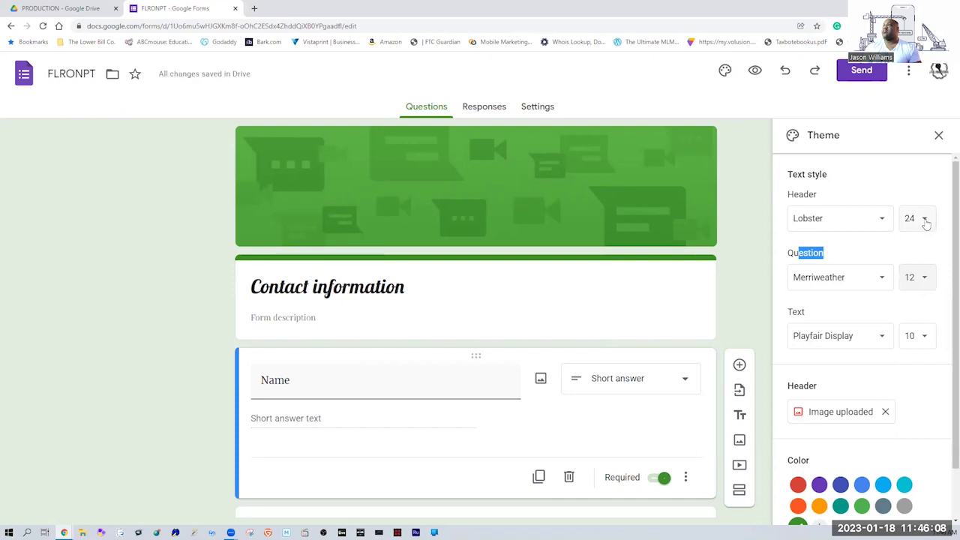
left_click(924, 220)
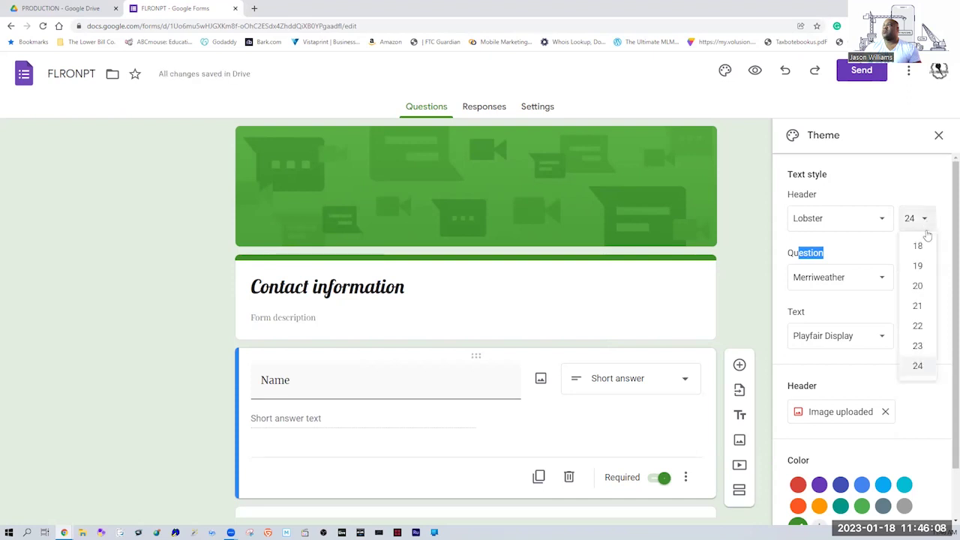
left_click(918, 367)
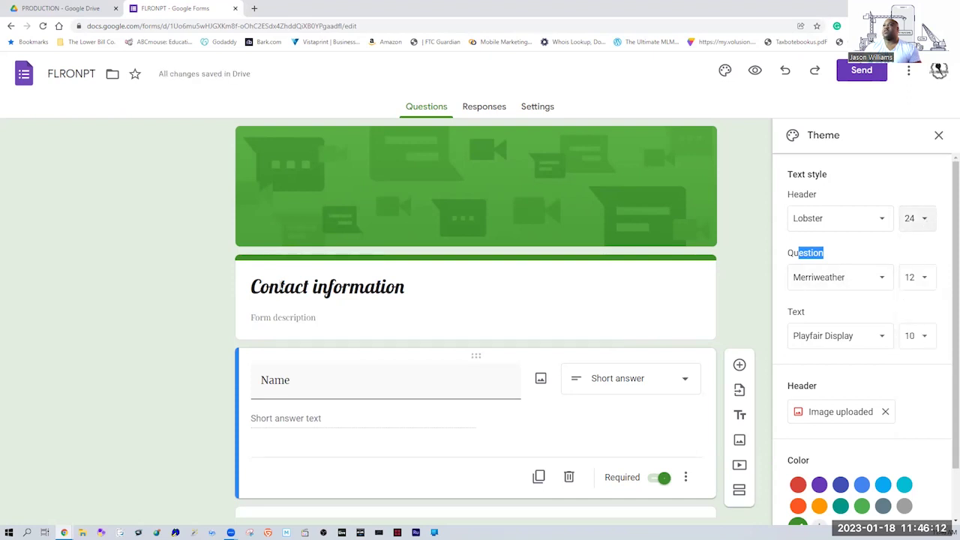
left_click_drag(280, 287, 394, 286)
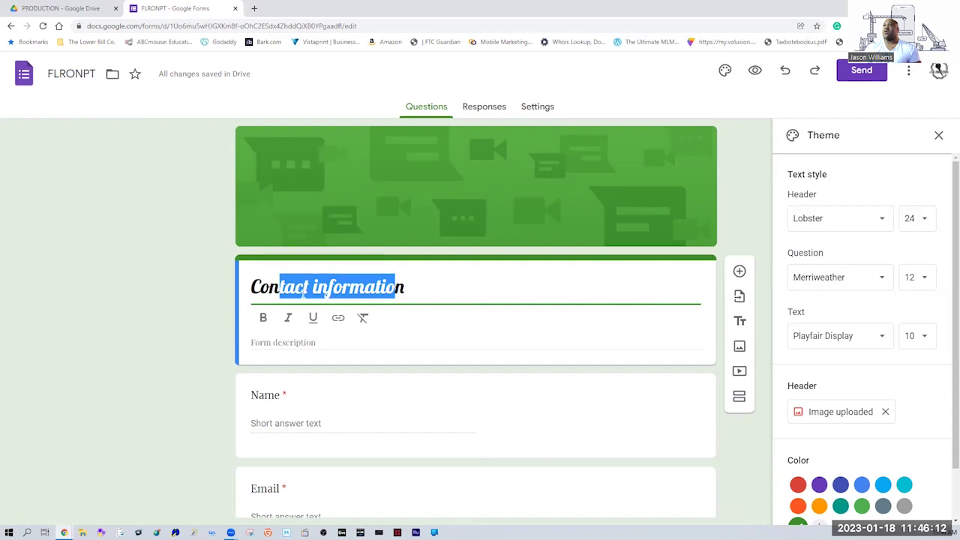
left_click(422, 278)
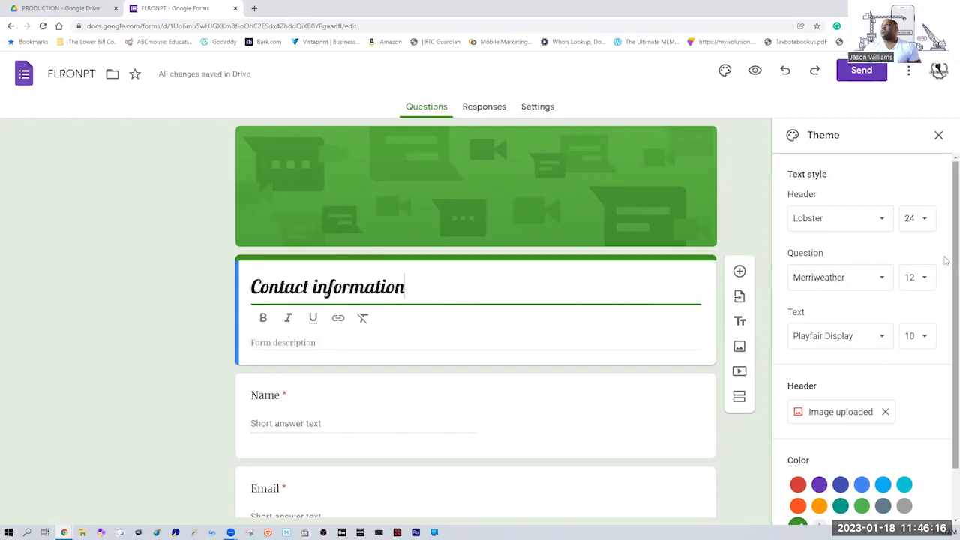
Replace the green header with the electric guitar photo from Themes.
left_click(946, 206)
scroll(947, 207, "down", 2)
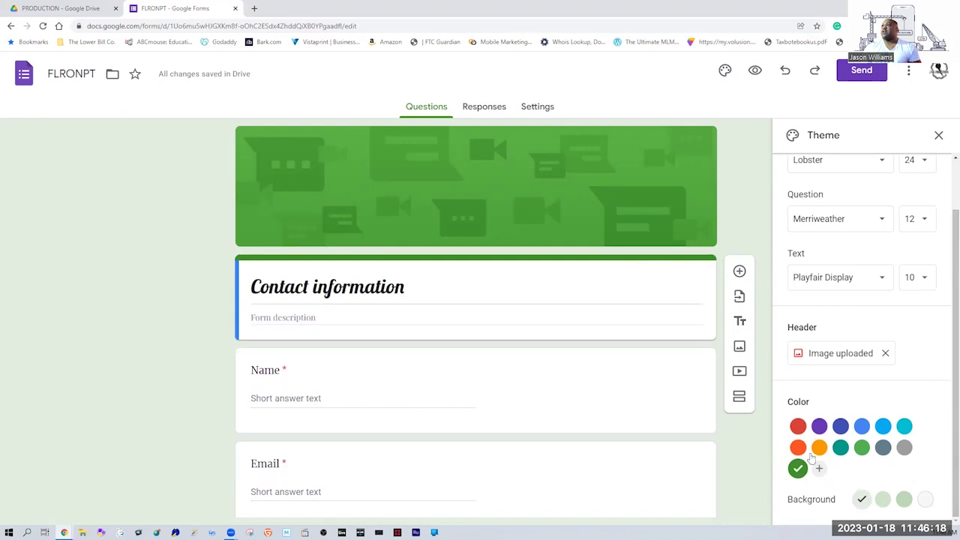
left_click(842, 354)
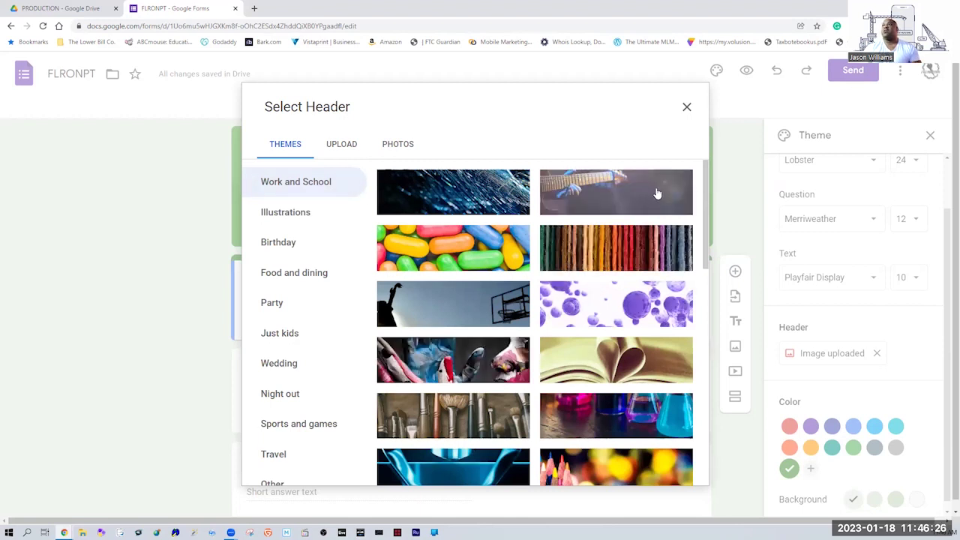
left_click(657, 194)
left_click(693, 474)
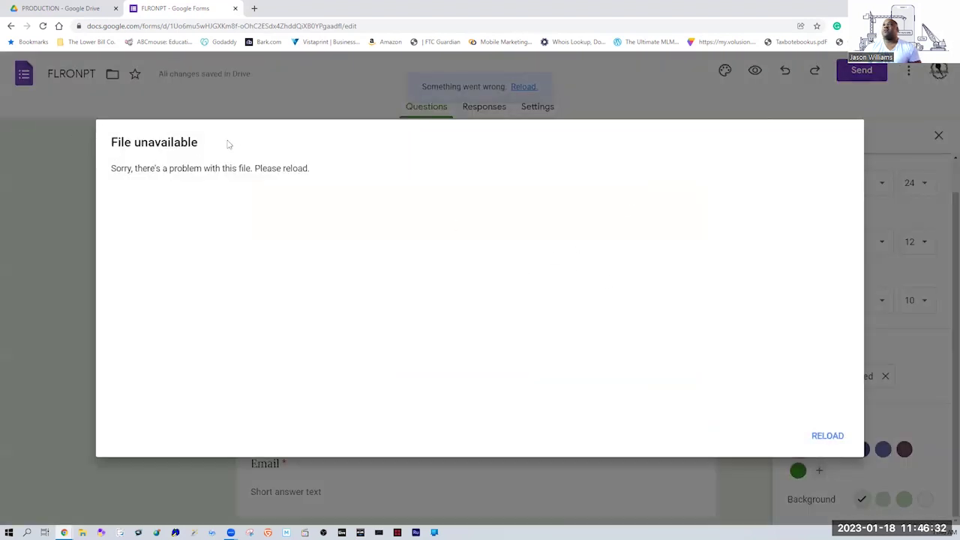
Reload the form after the file error and dismiss the text styling tip.
left_click_drag(128, 168, 362, 179)
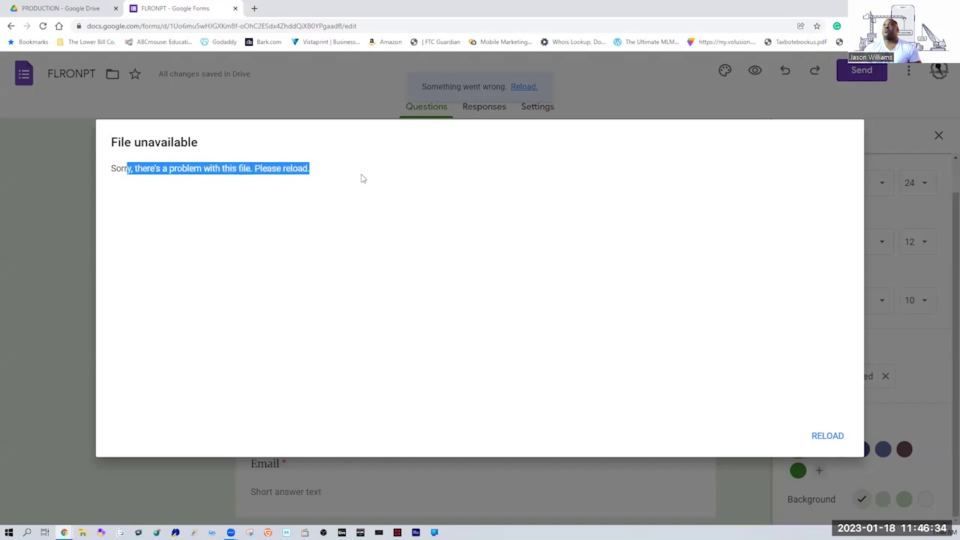
left_click(825, 437)
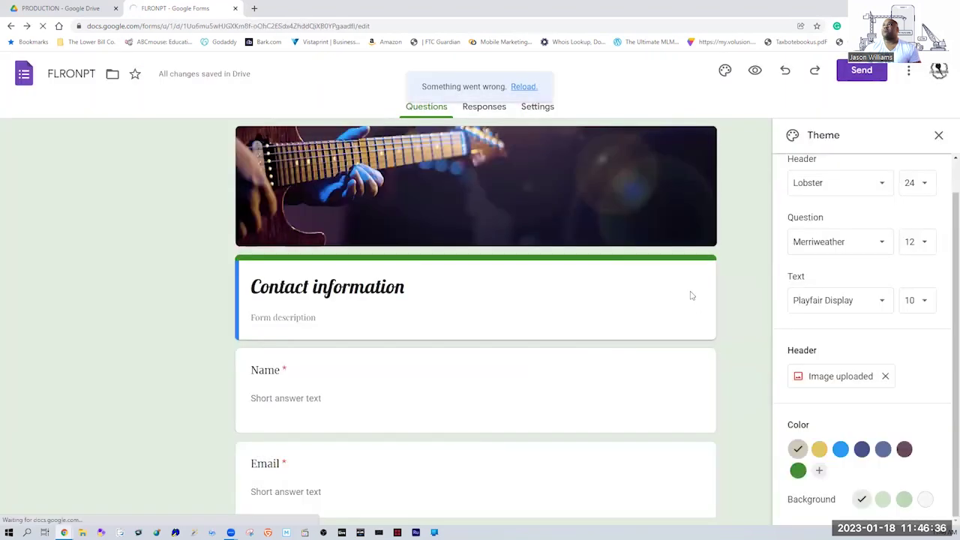
left_click(655, 418)
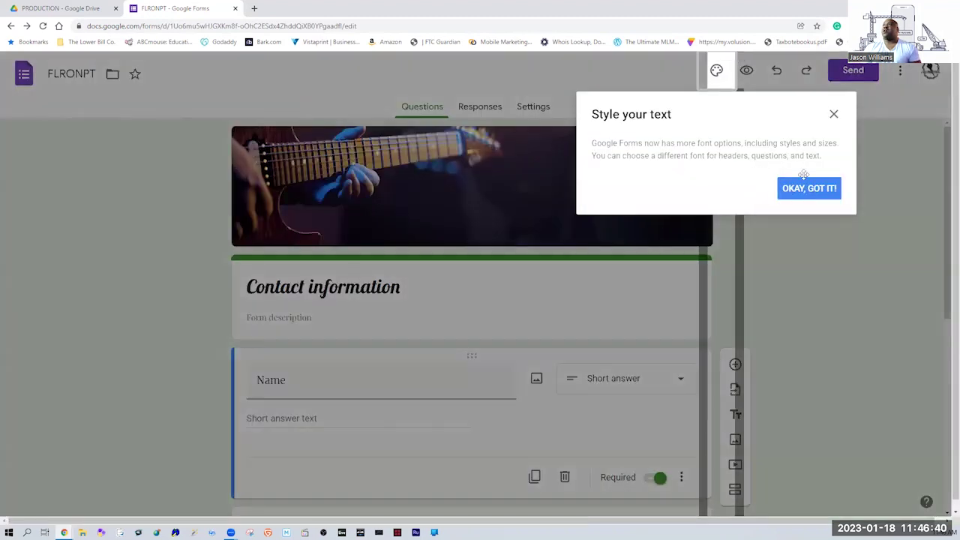
left_click(834, 115)
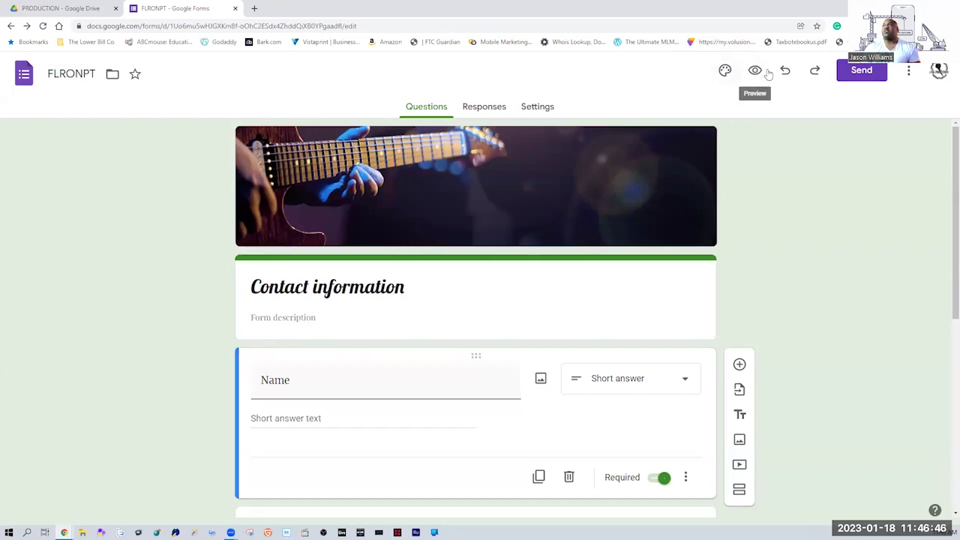
In the theme's custom colour picker, shift the hue from red to green #84ff00 and add it.
left_click(725, 70)
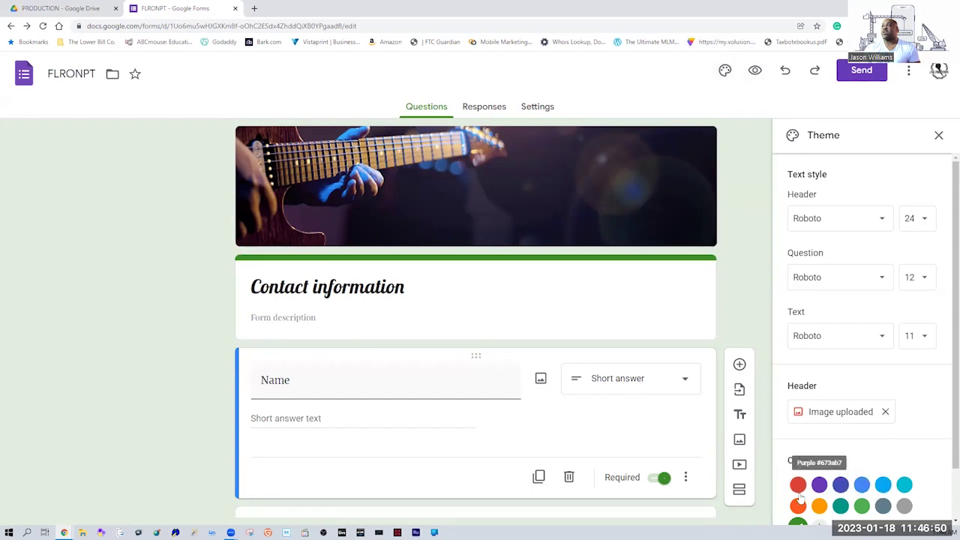
scroll(945, 480, "down", 2)
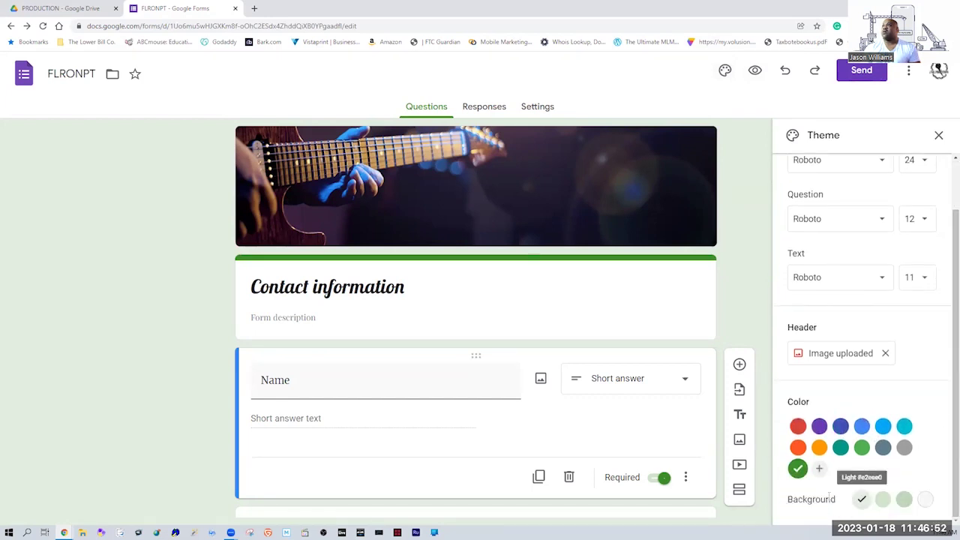
left_click(820, 468)
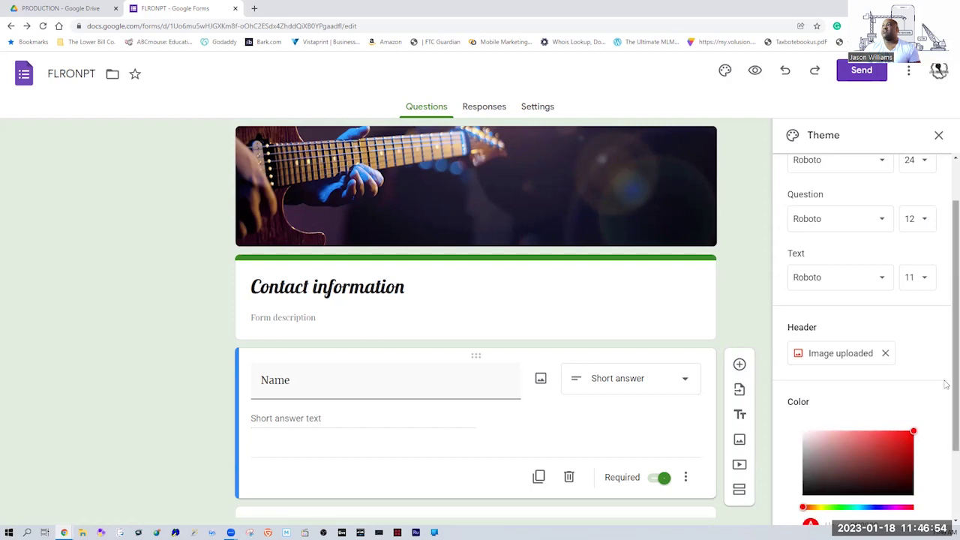
scroll(946, 392, "down", 3)
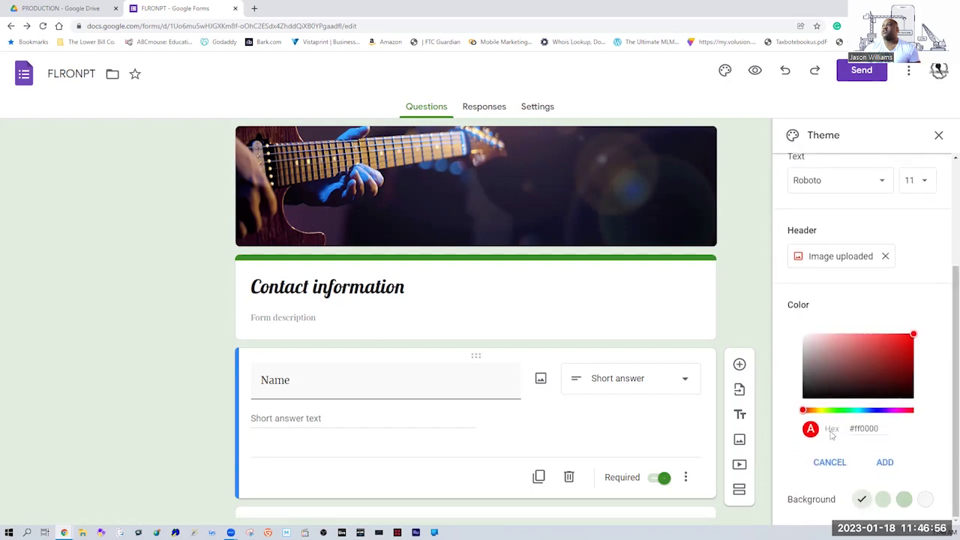
left_click_drag(887, 430, 840, 431)
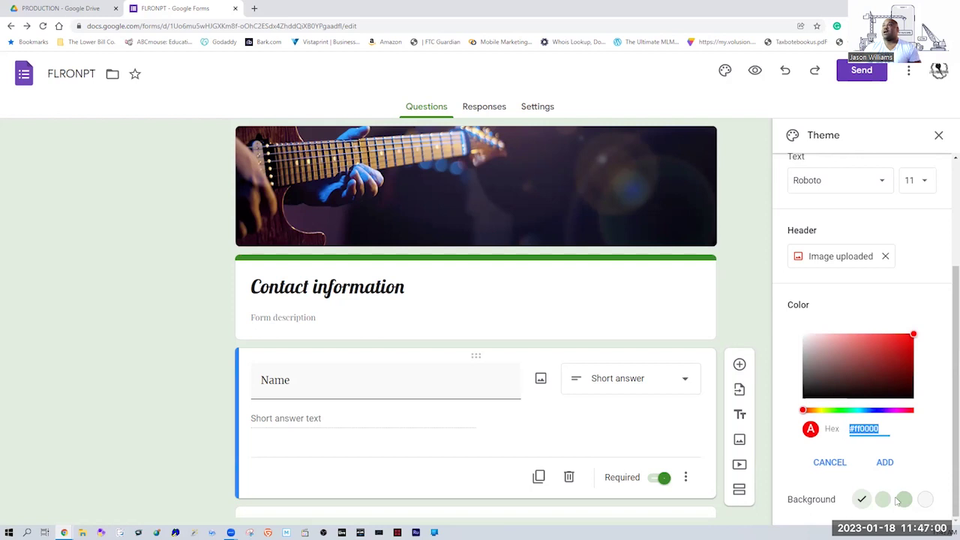
left_click_drag(955, 403, 947, 471)
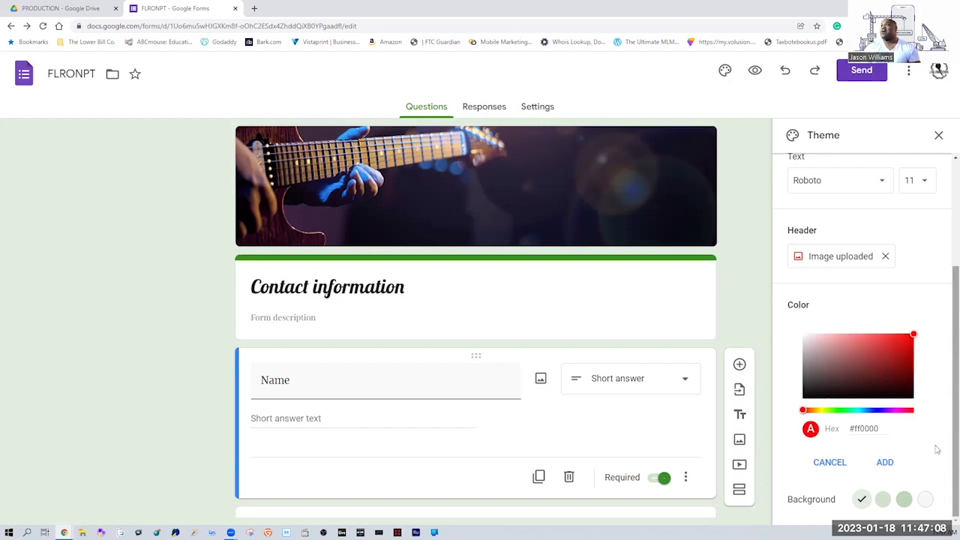
double_click(878, 428)
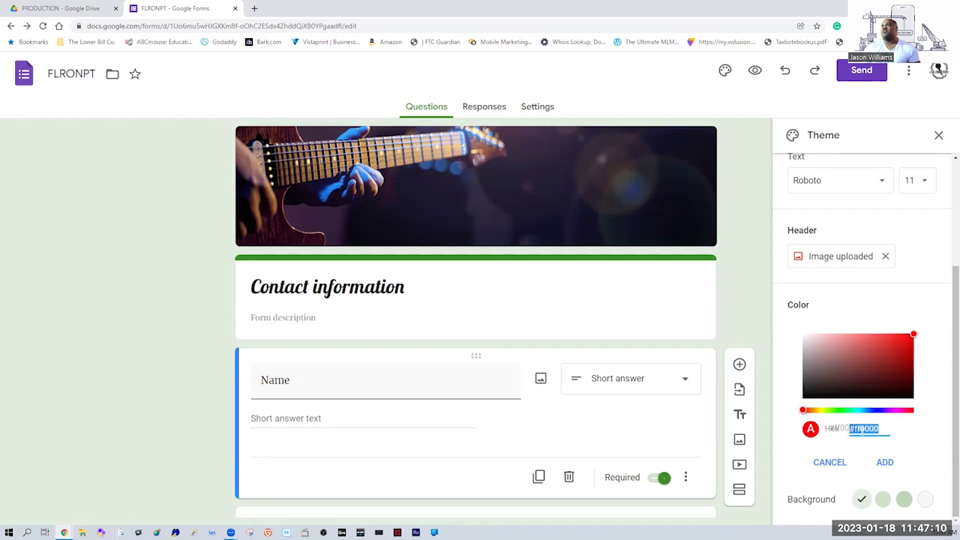
left_click_drag(804, 410, 831, 411)
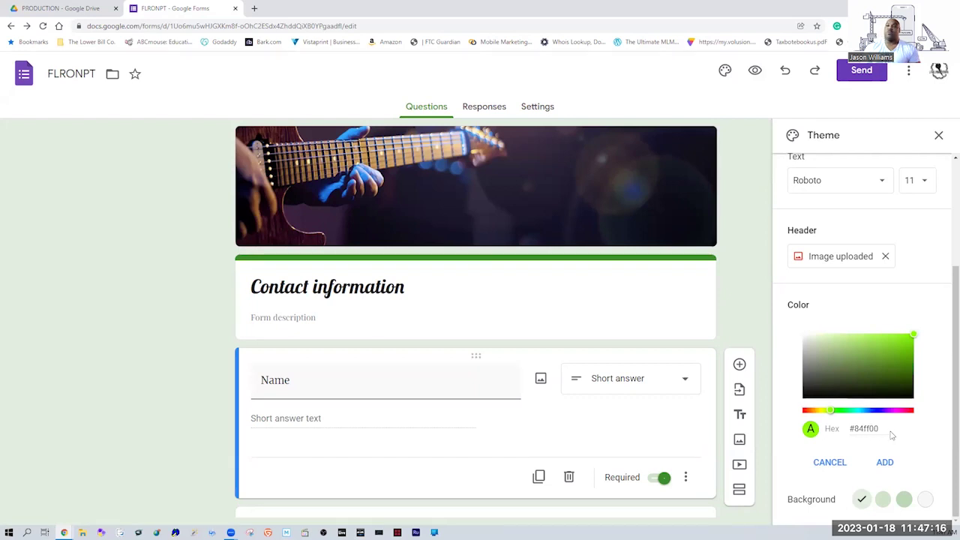
double_click(867, 428)
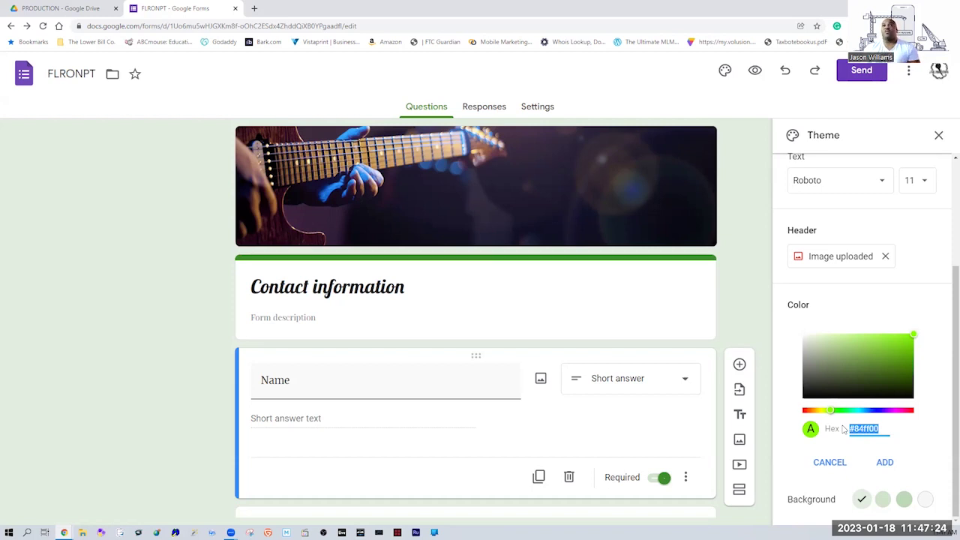
mouse_move(915, 335)
left_mouse_down()
mouse_move(877, 371)
mouse_move(939, 332)
mouse_move(924, 365)
mouse_move(906, 346)
mouse_move(917, 337)
mouse_move(896, 339)
mouse_move(914, 333)
left_mouse_up()
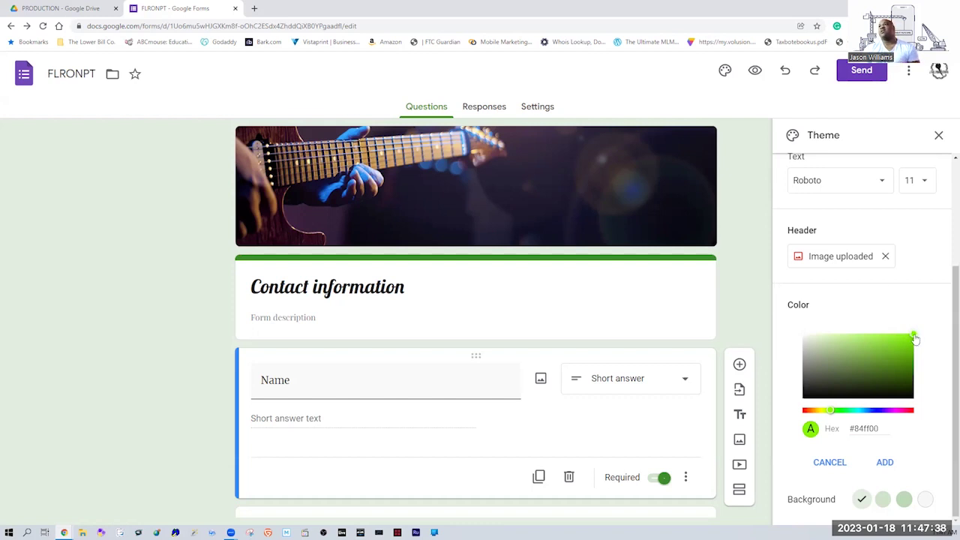
left_click_drag(881, 429, 846, 432)
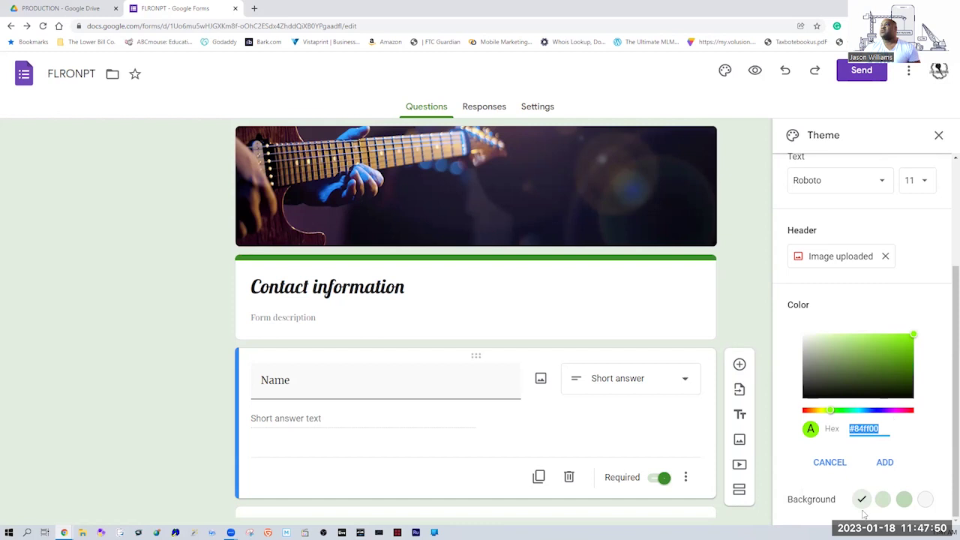
left_click(889, 462)
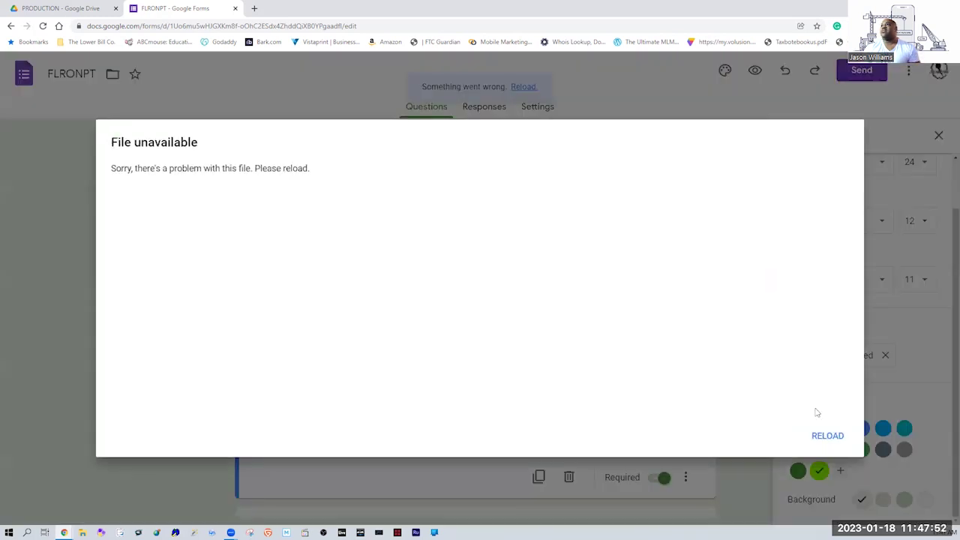
Reload the form after the File unavailable error, then preview it as respondents see it.
left_click(839, 441)
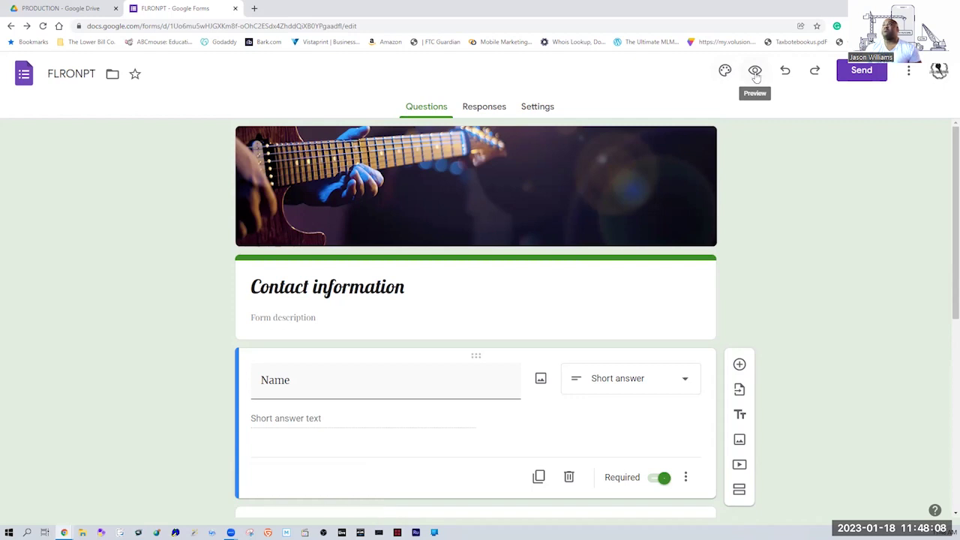
left_click(757, 72)
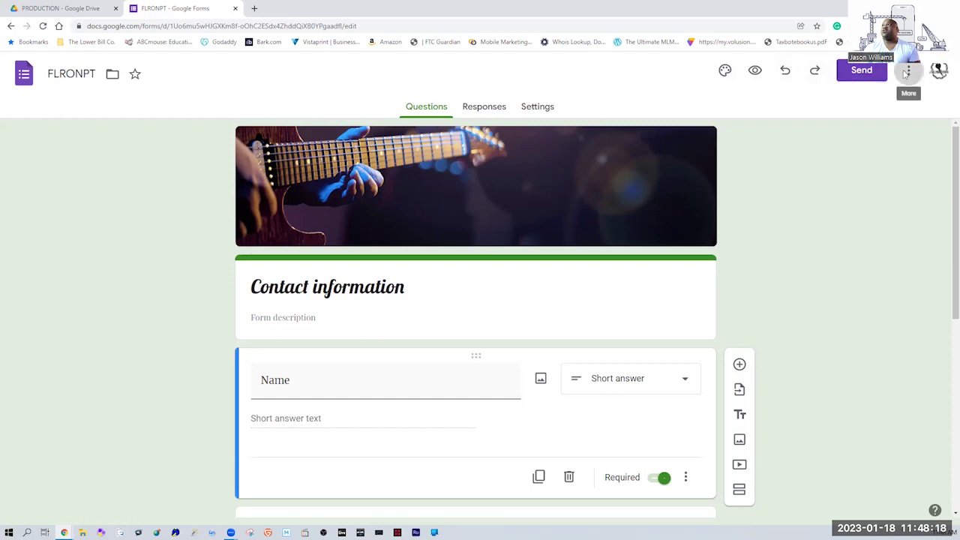
left_click(908, 71)
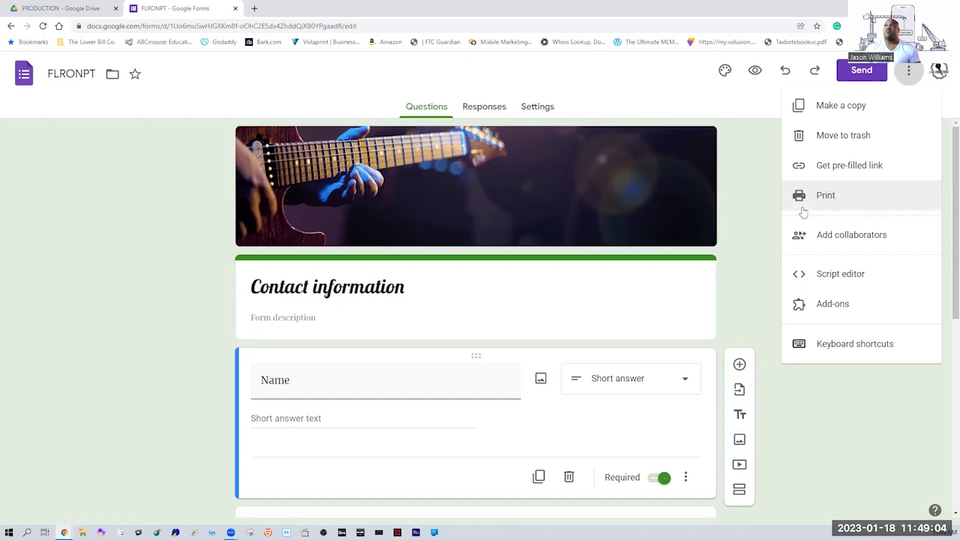
left_click(767, 256)
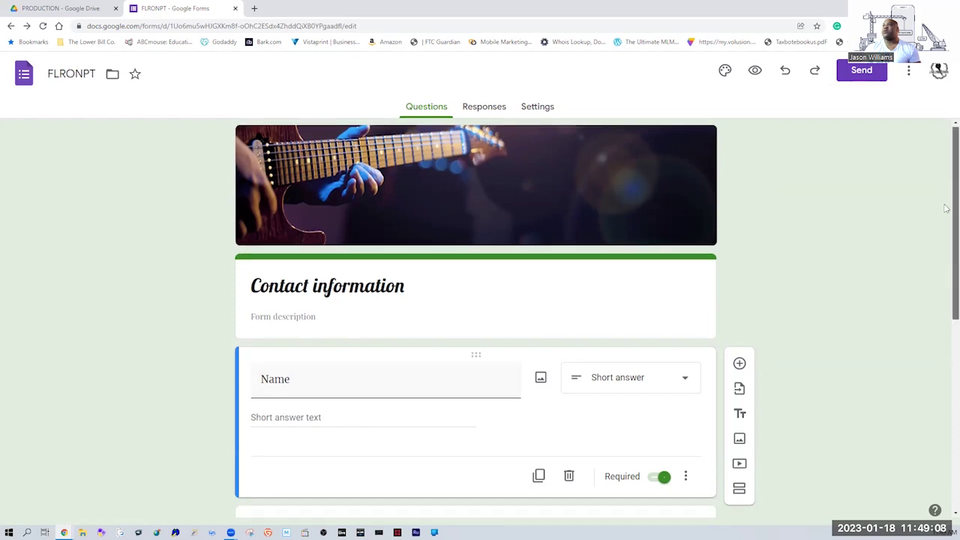
scroll(947, 209, "down", 2)
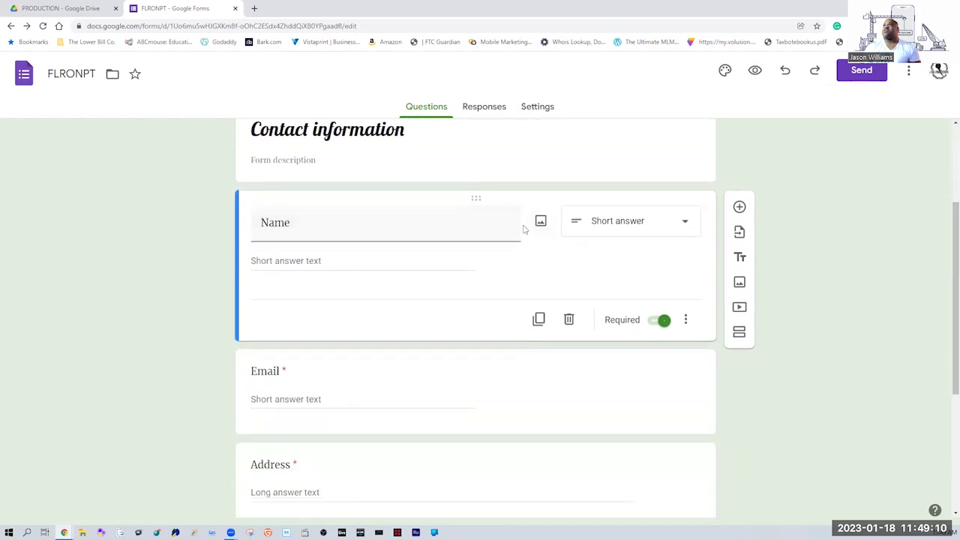
left_click_drag(476, 197, 508, 347)
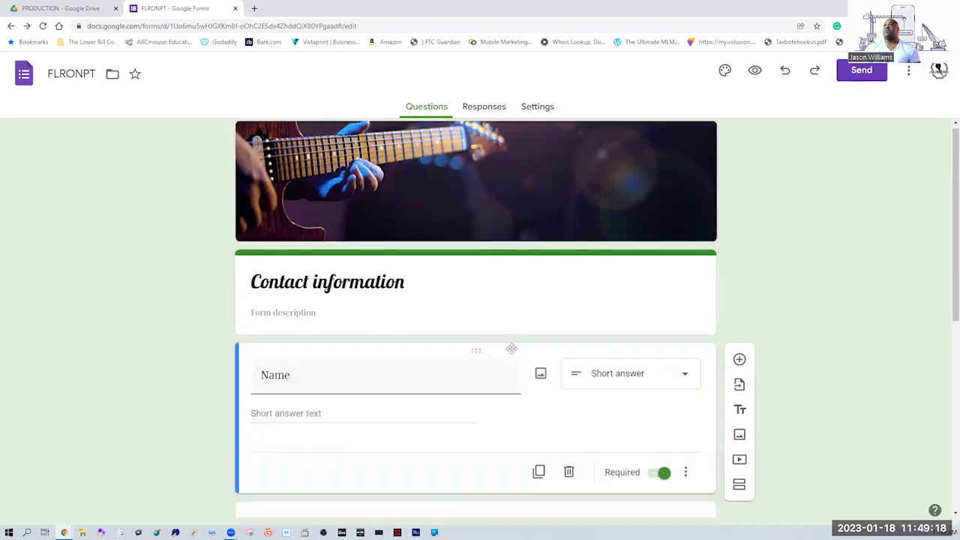
left_click(658, 474)
left_click(658, 473)
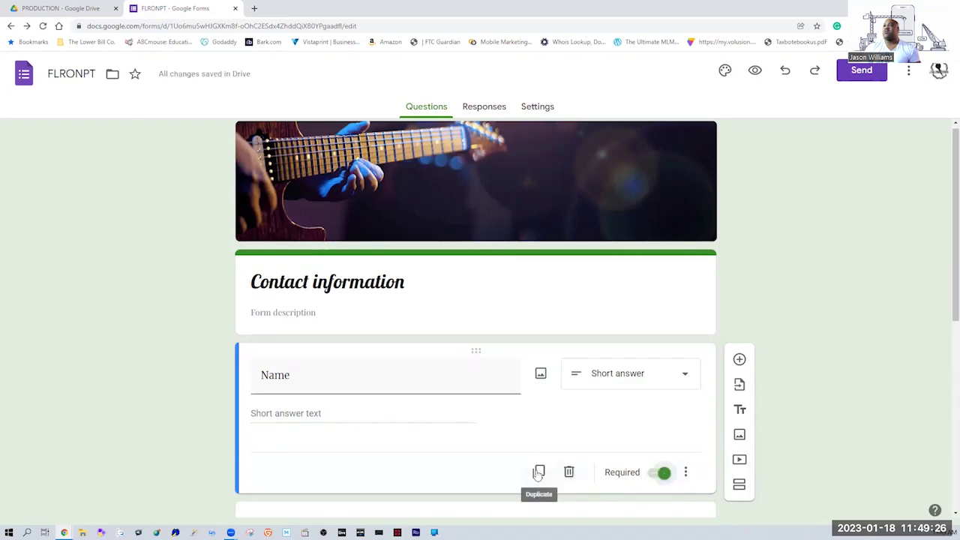
left_click(686, 473)
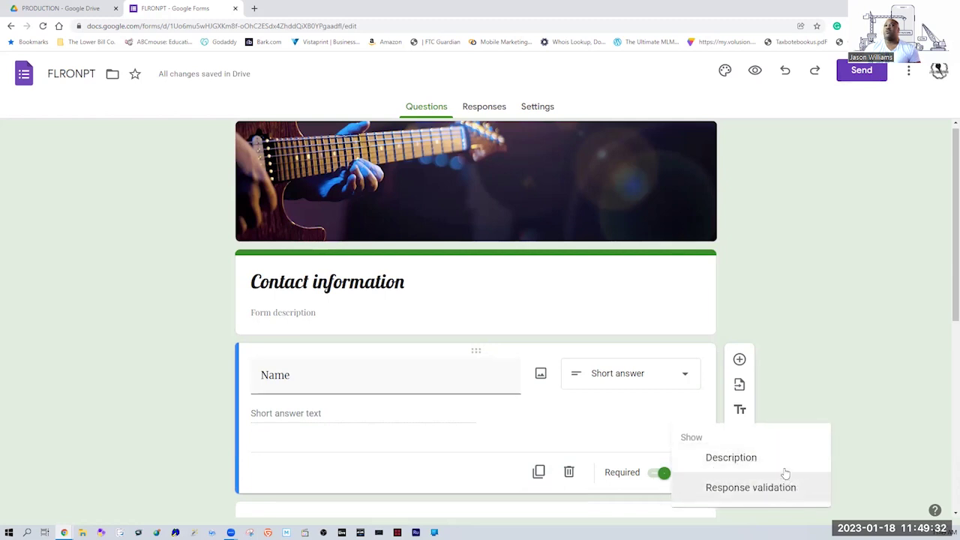
left_click(862, 372)
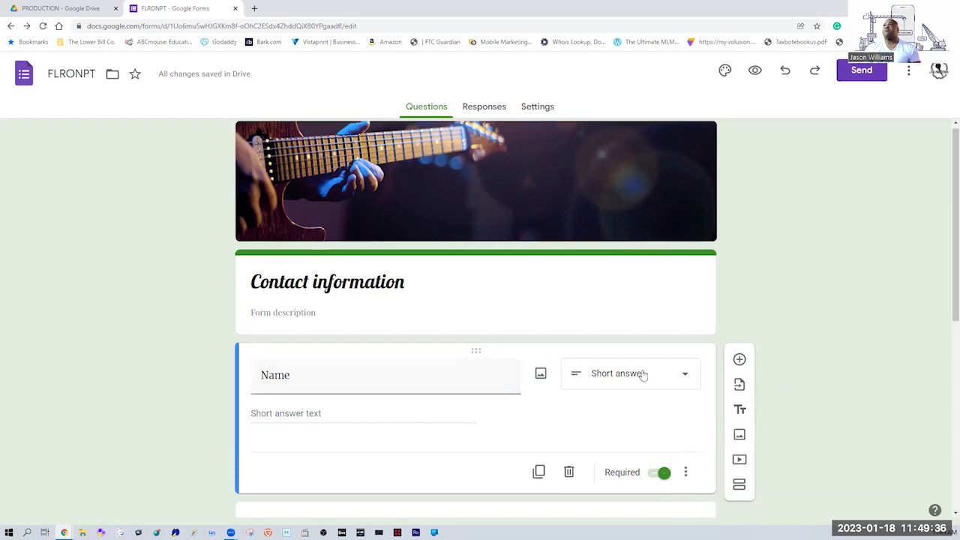
left_click(675, 377)
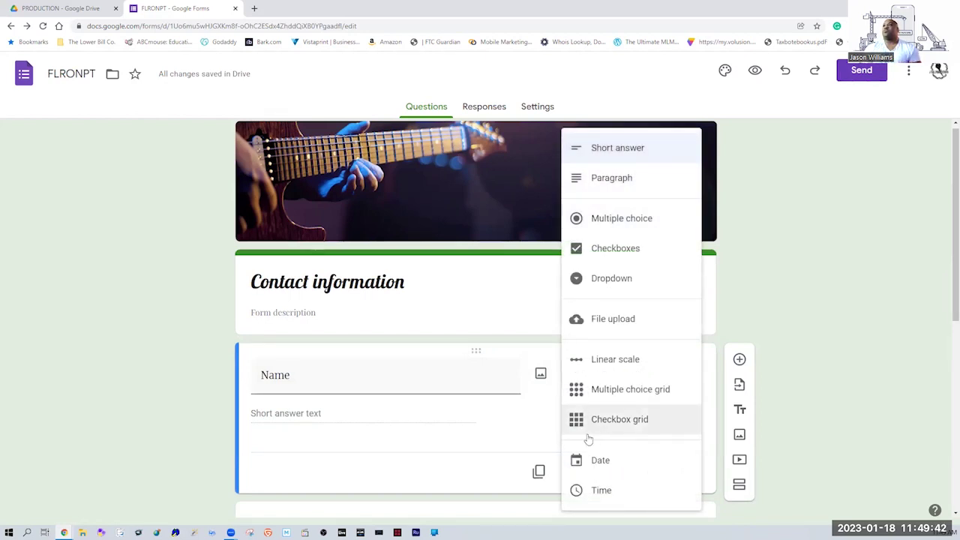
left_click(533, 445)
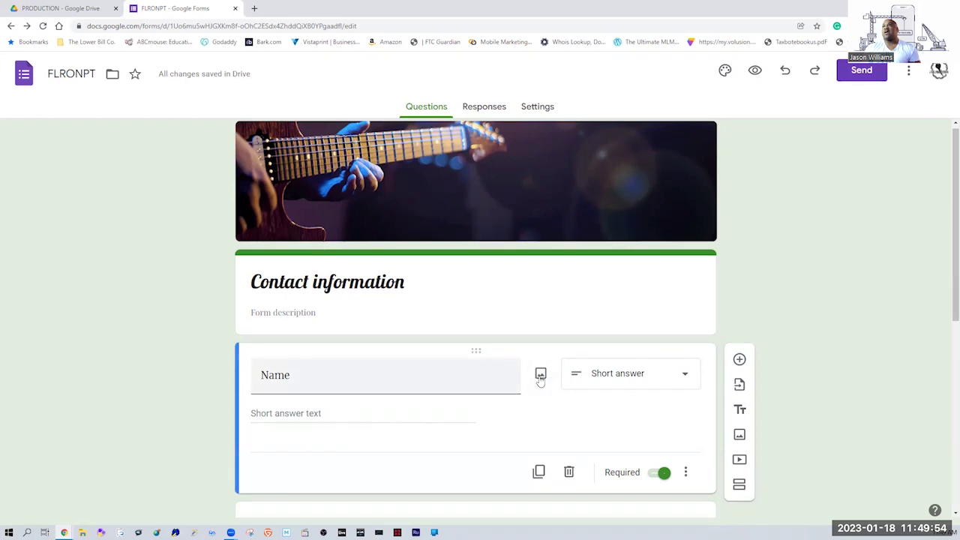
Search Google Images for 'NAME' and insert the Hello my name is name-tag image under Name.
left_click(541, 377)
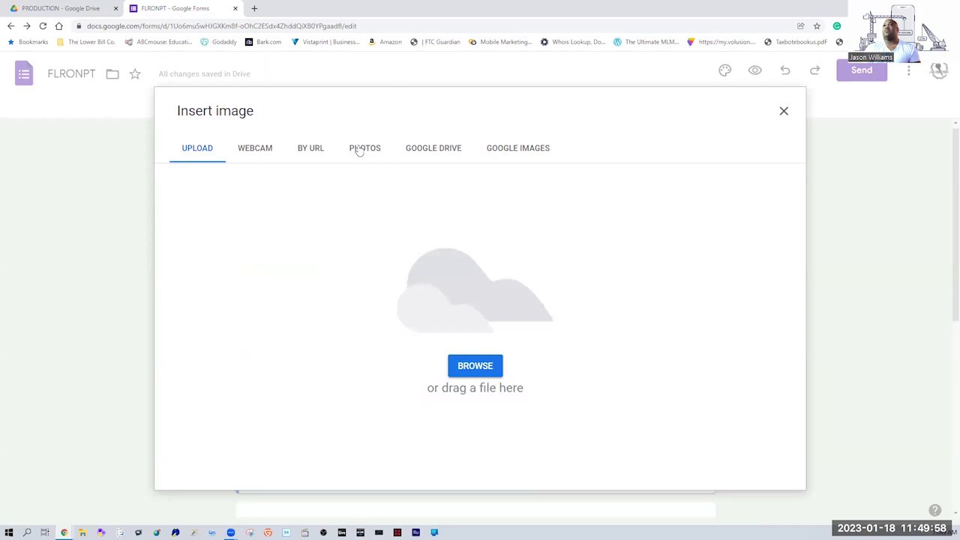
left_click(198, 150)
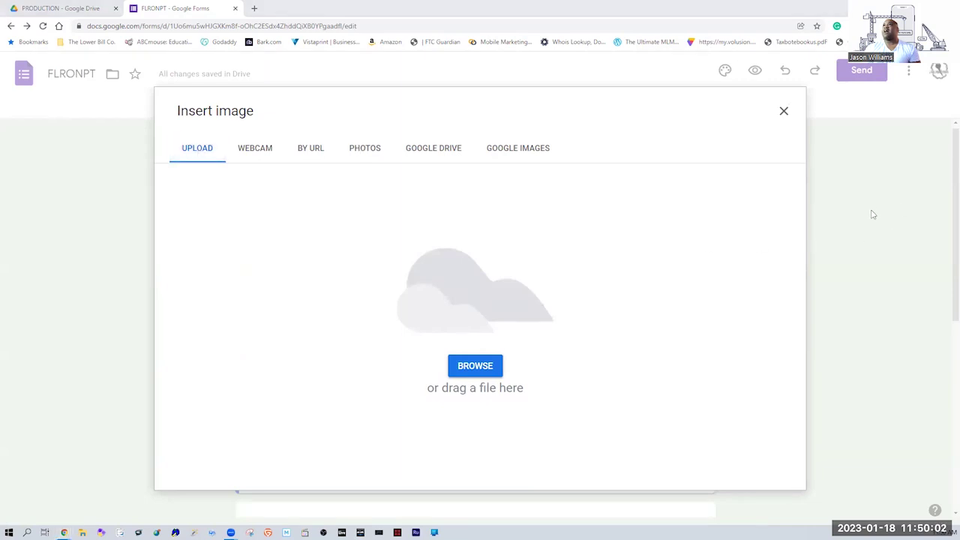
left_click(546, 151)
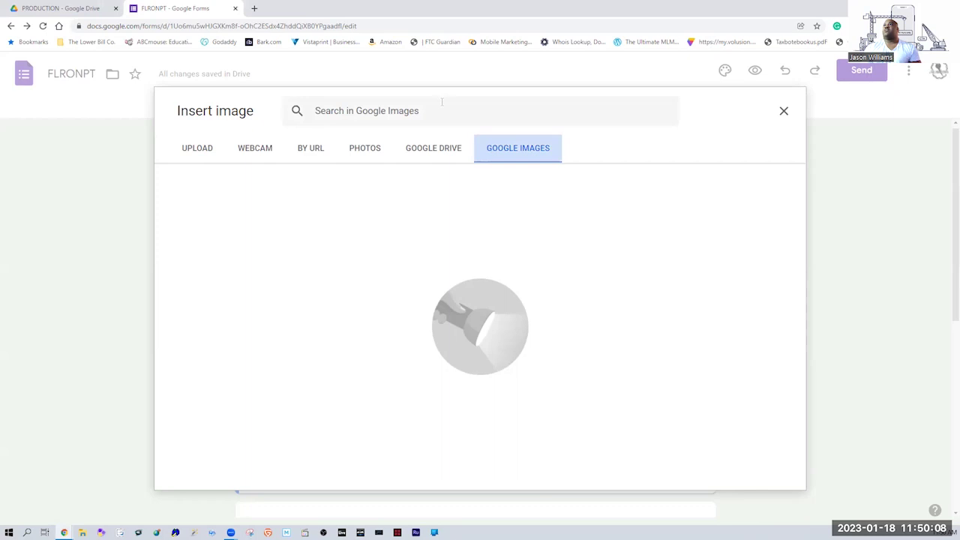
type("NAME")
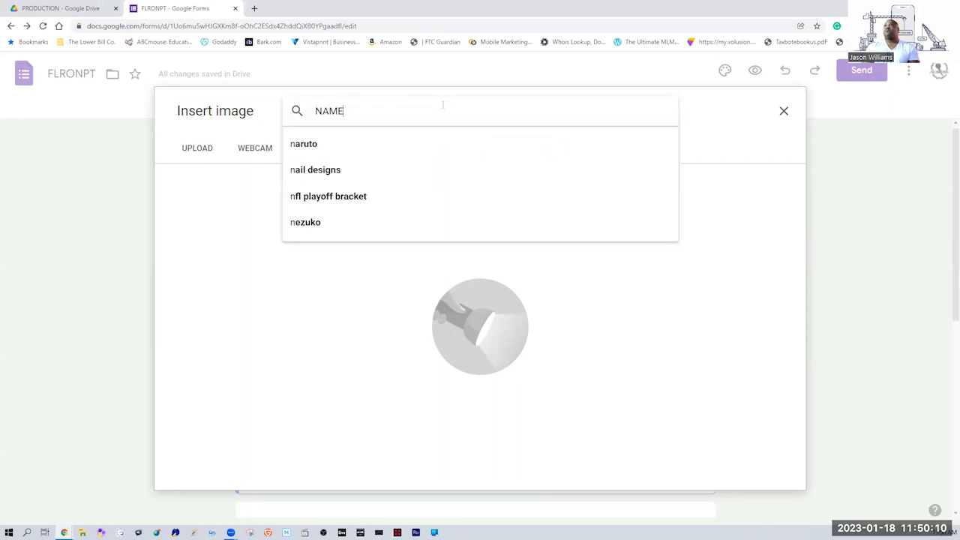
key("Return")
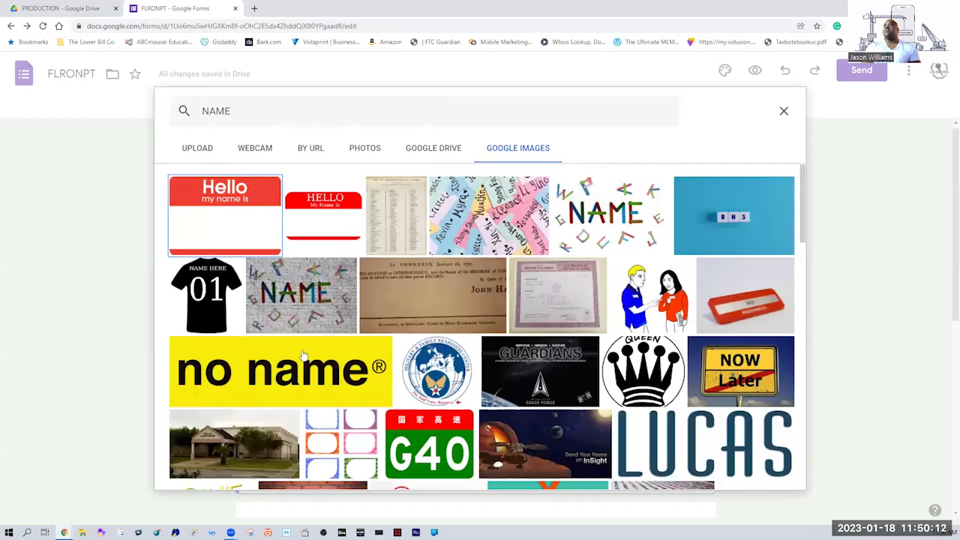
left_click(295, 379)
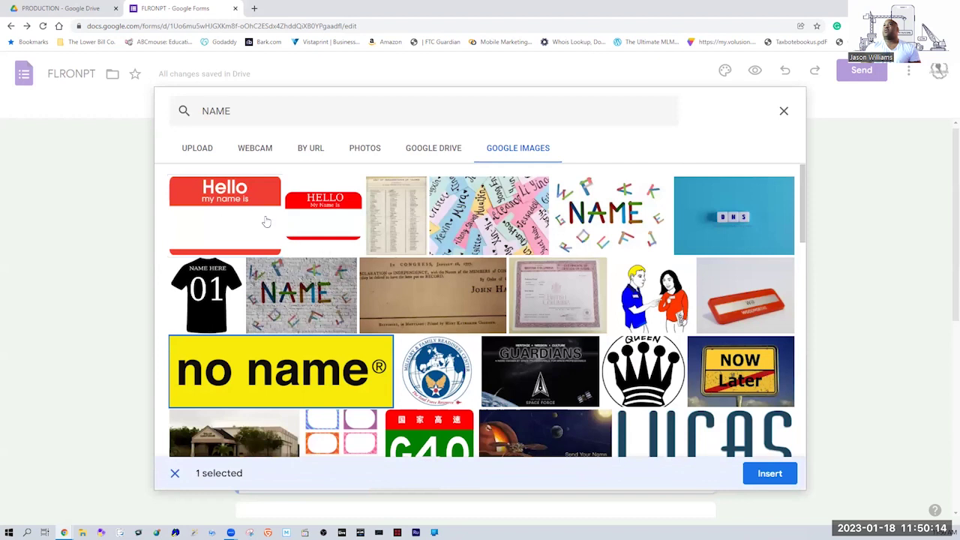
left_click(775, 474)
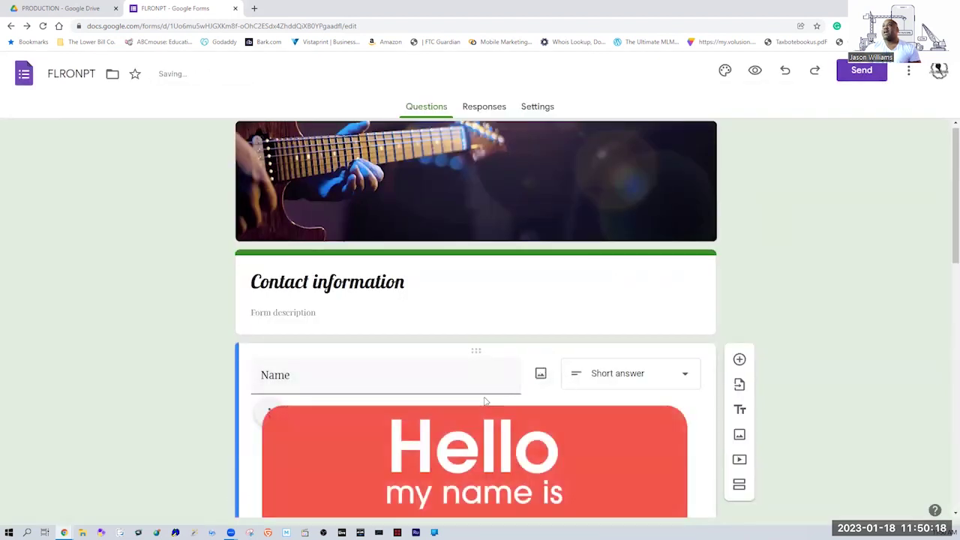
scroll(942, 248, "down", 3)
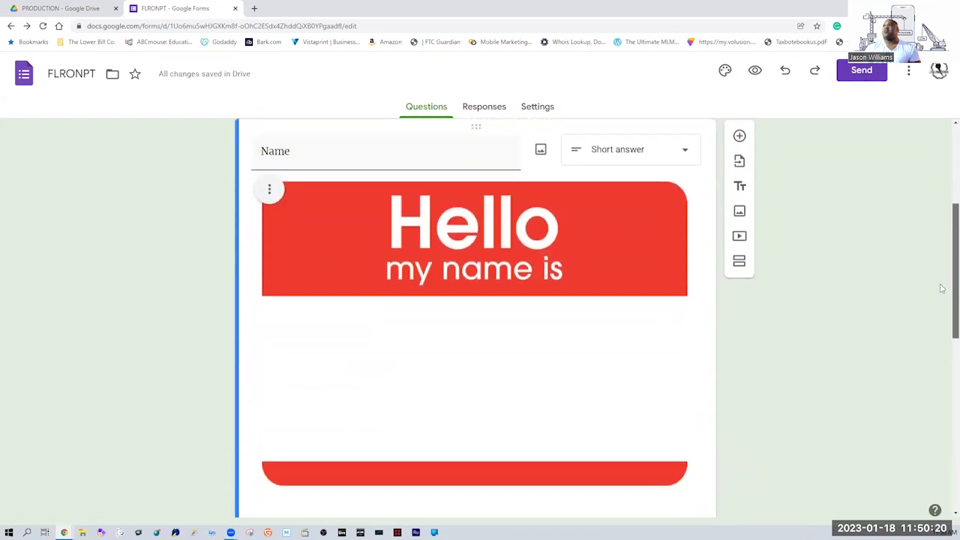
scroll(825, 292, "up", 1)
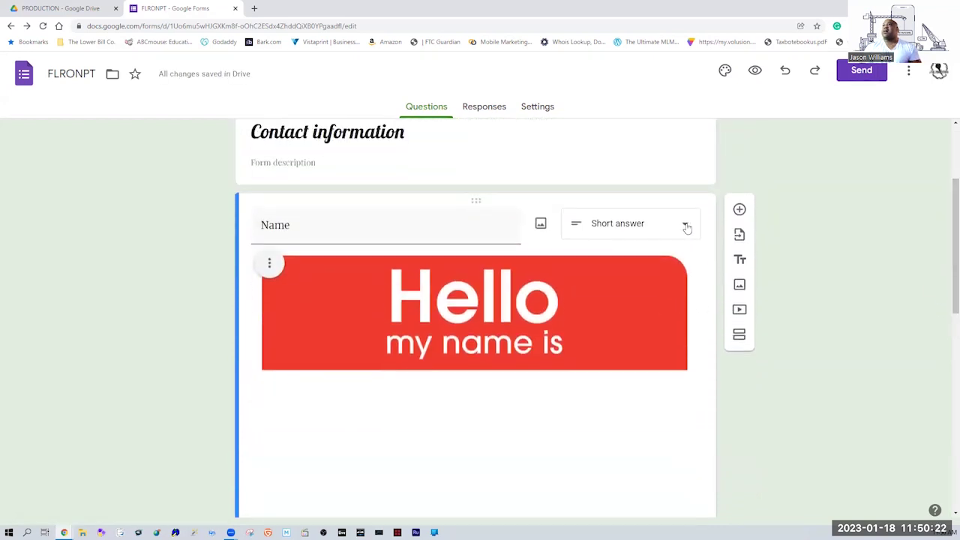
left_click(685, 225)
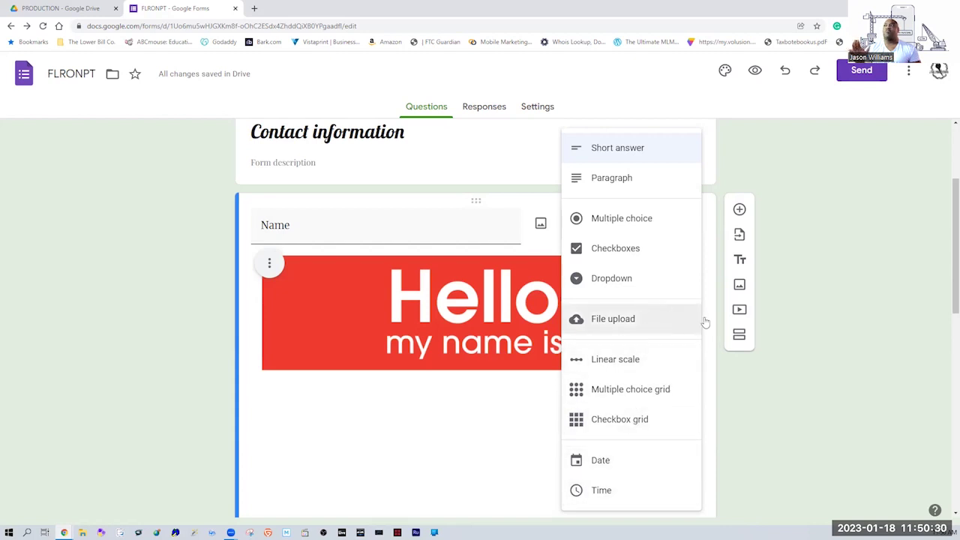
left_click(837, 365)
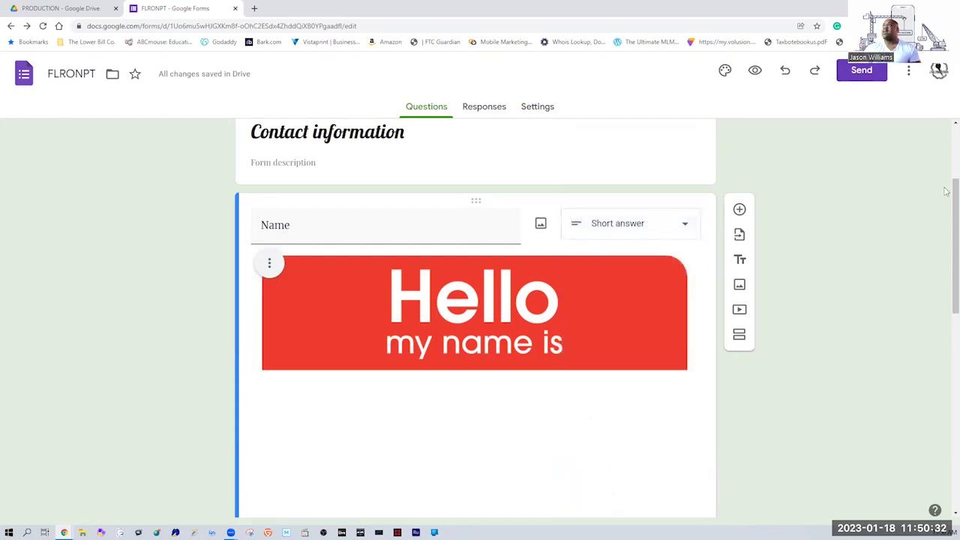
scroll(947, 224, "down", 1)
left_click_drag(947, 224, 947, 386)
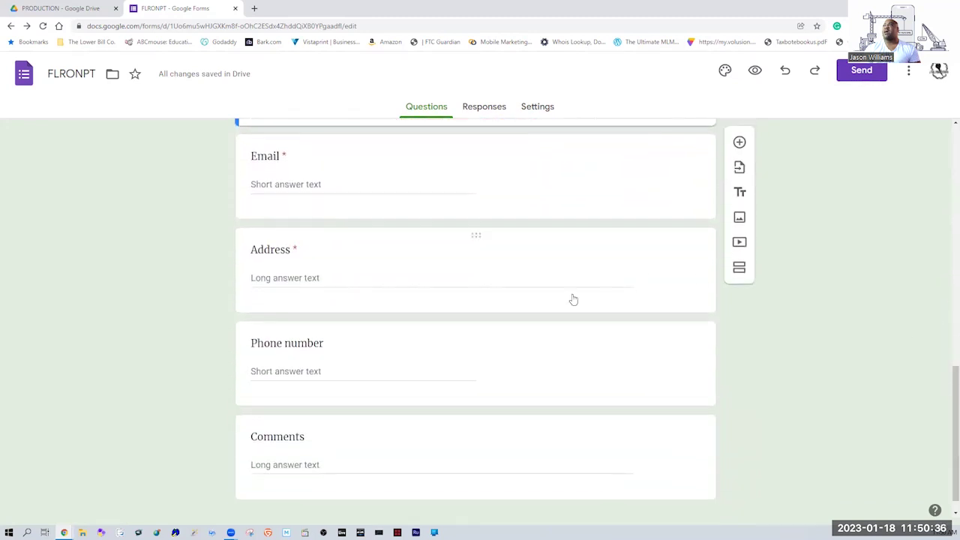
left_click(574, 299)
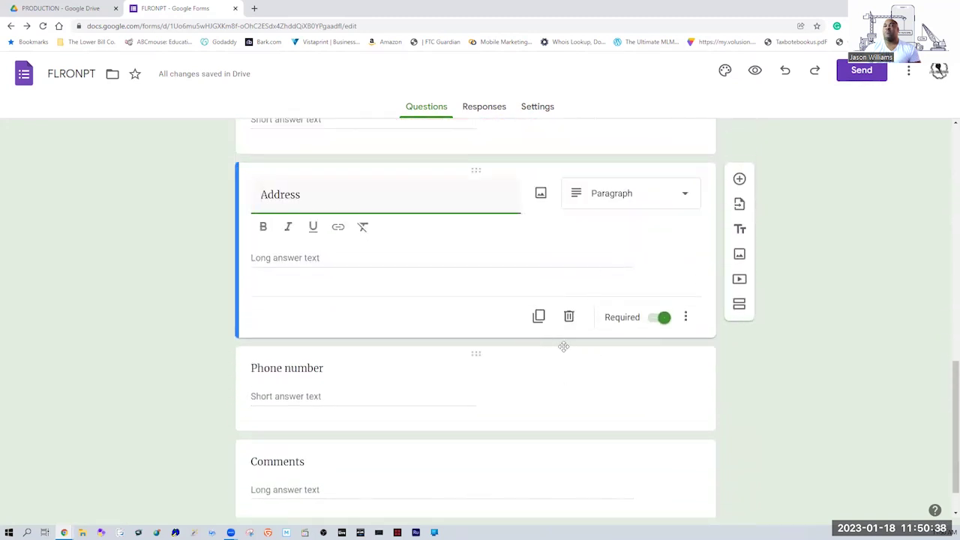
scroll(947, 407, "up", 1)
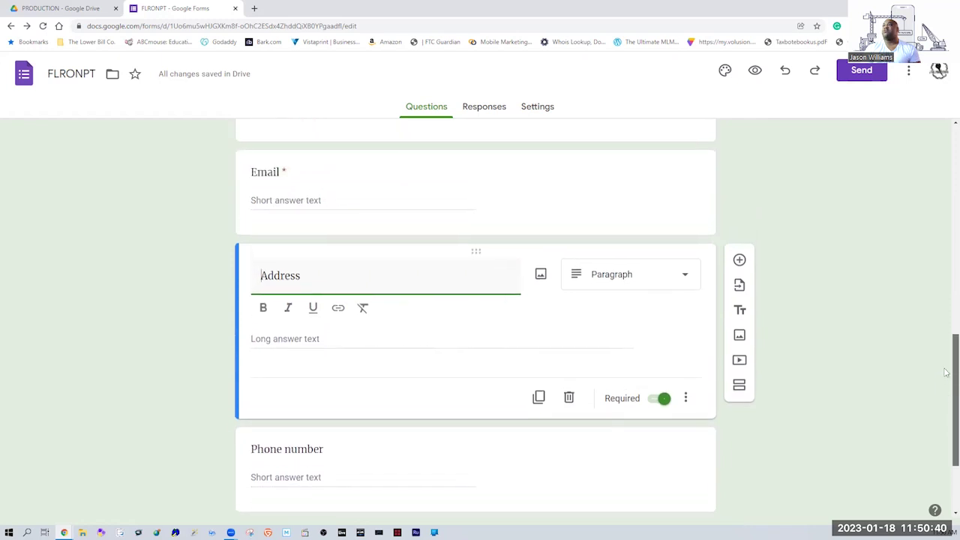
scroll(947, 436, "down", 2)
scroll(947, 458, "up", 10)
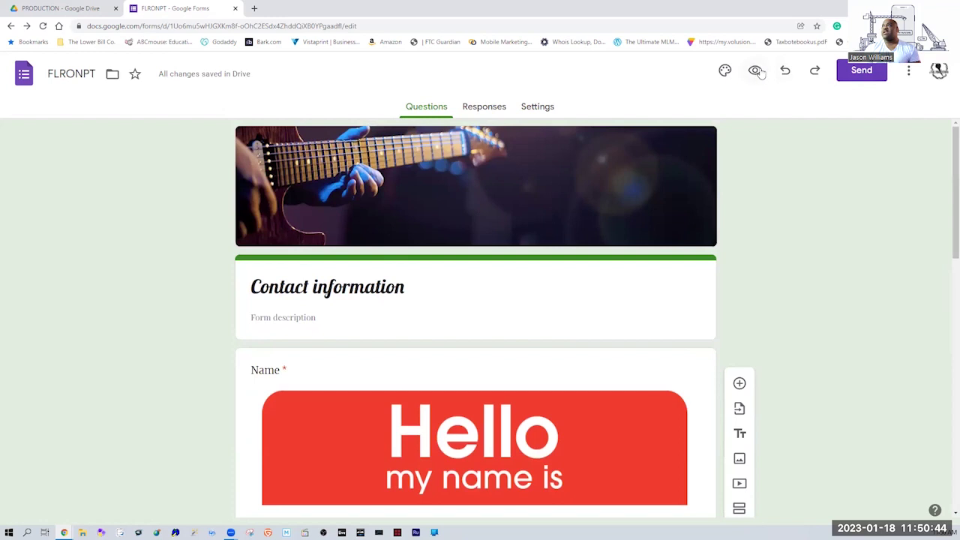
left_click(909, 70)
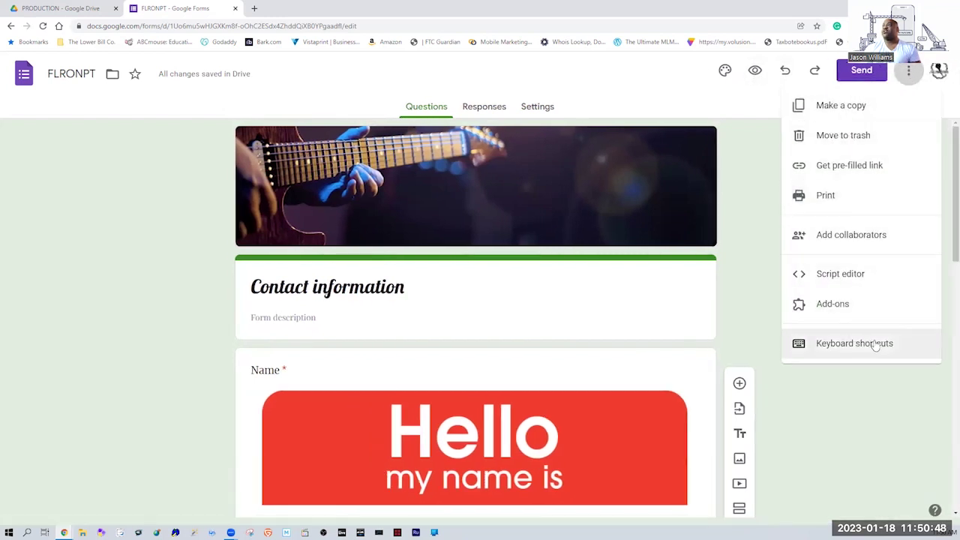
left_click(861, 429)
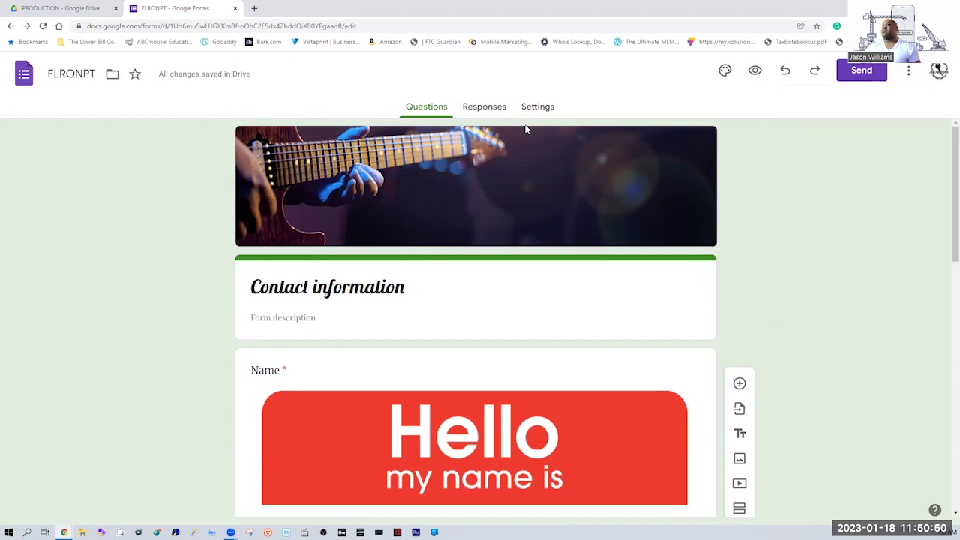
Review the Responses page showing 0 responses and its options menu, then switch to Settings.
left_click(488, 110)
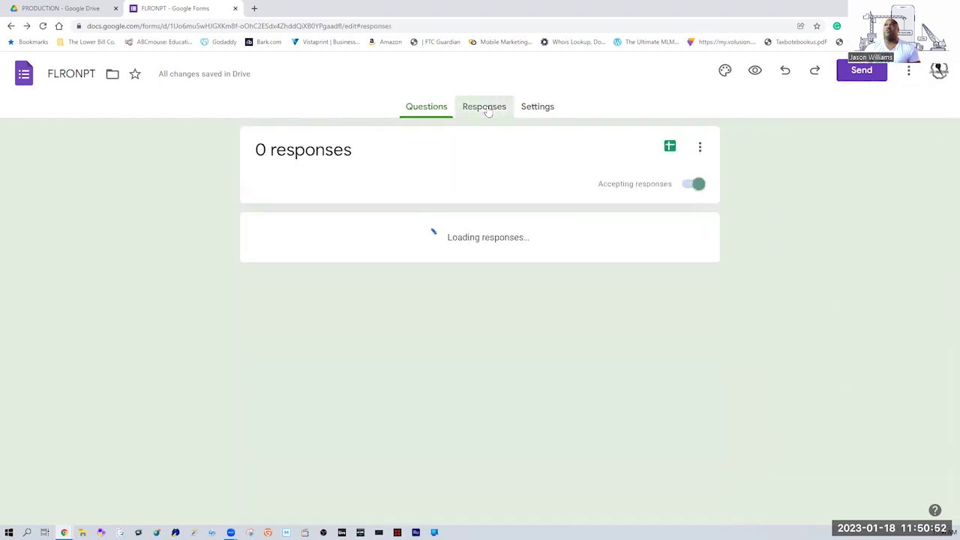
left_click(429, 109)
left_click(481, 109)
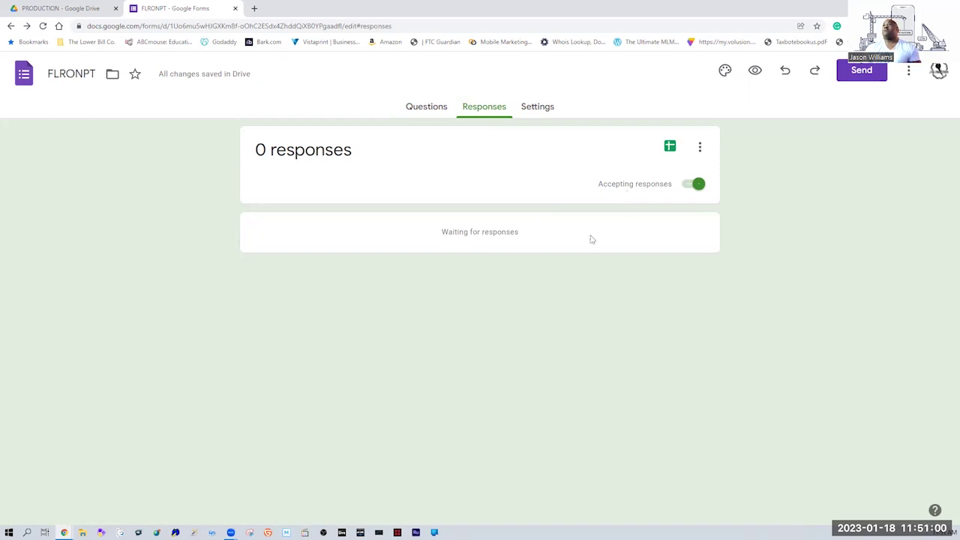
left_click(699, 149)
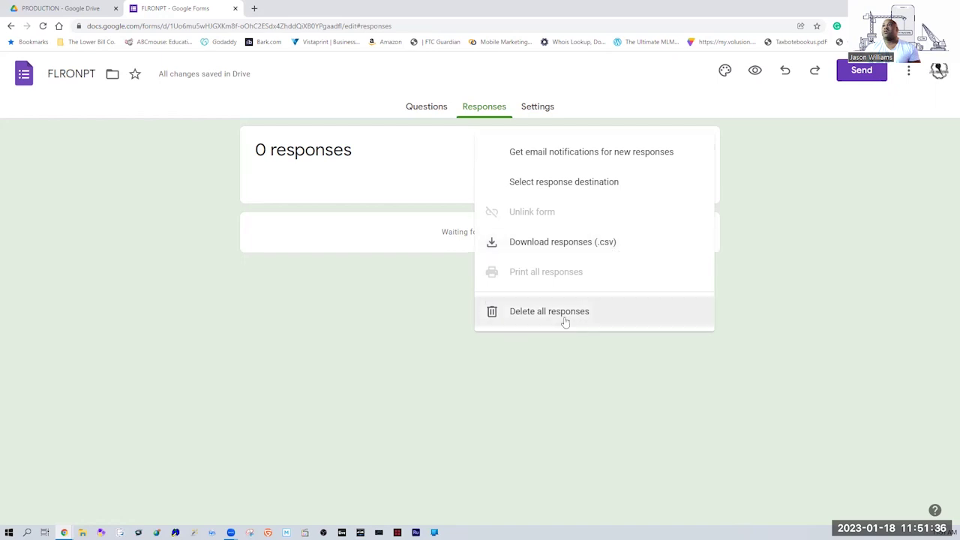
left_click(542, 106)
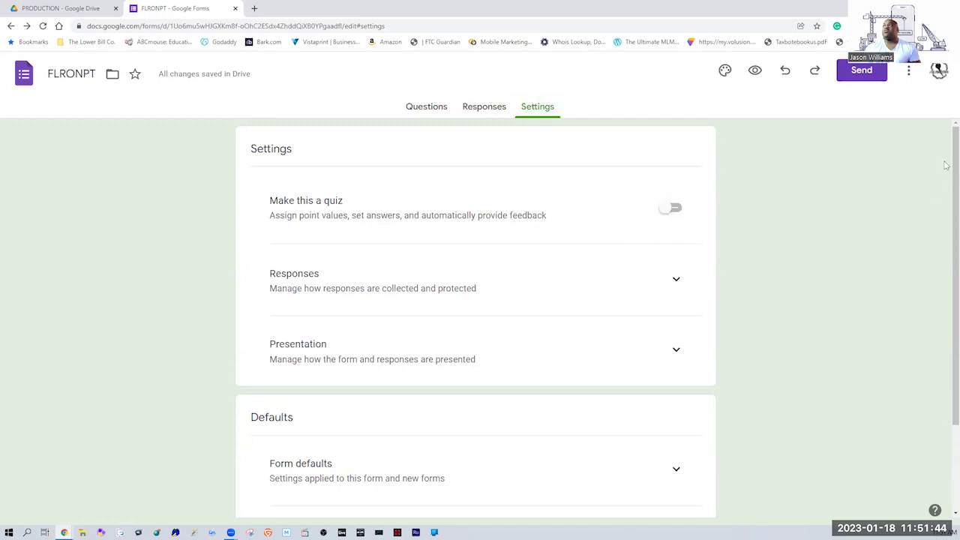
Expand and review the Responses and Presentation settings sections.
scroll(947, 196, "down", 1)
scroll(946, 195, "down", 1)
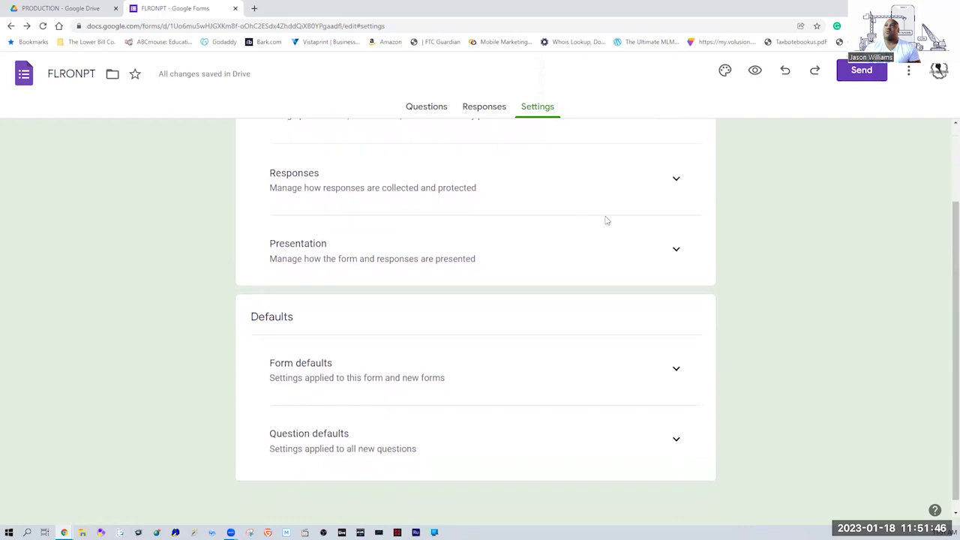
left_click(677, 180)
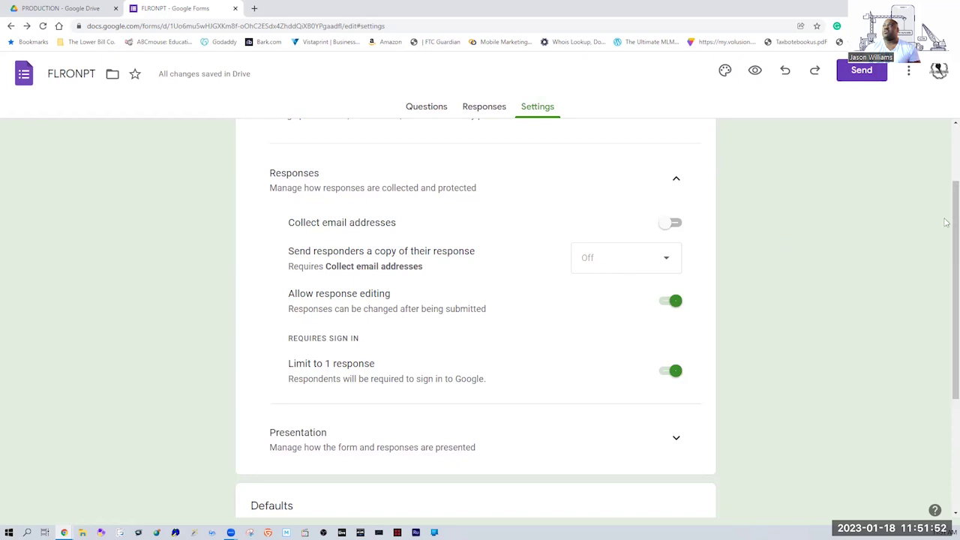
left_click_drag(948, 223, 947, 309)
left_click(676, 438)
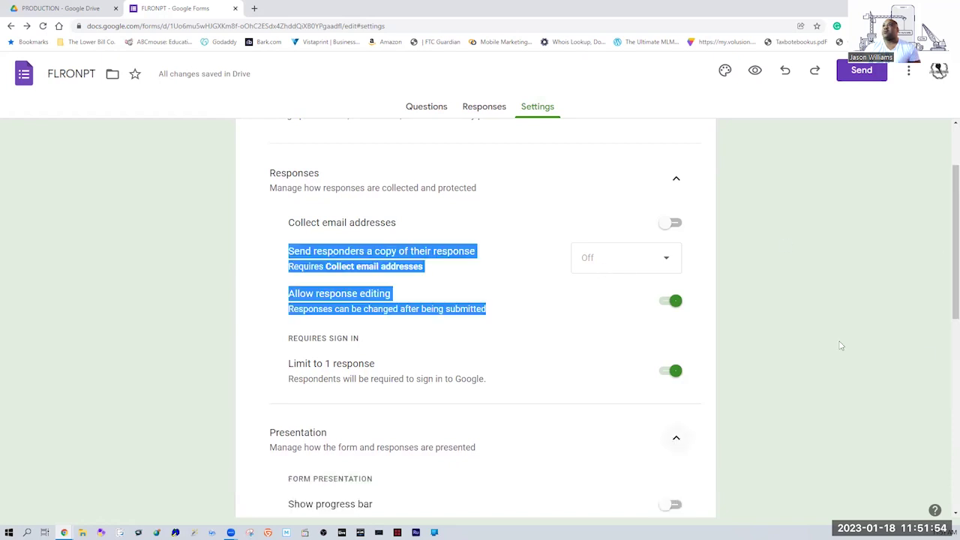
scroll(947, 233, "down", 4)
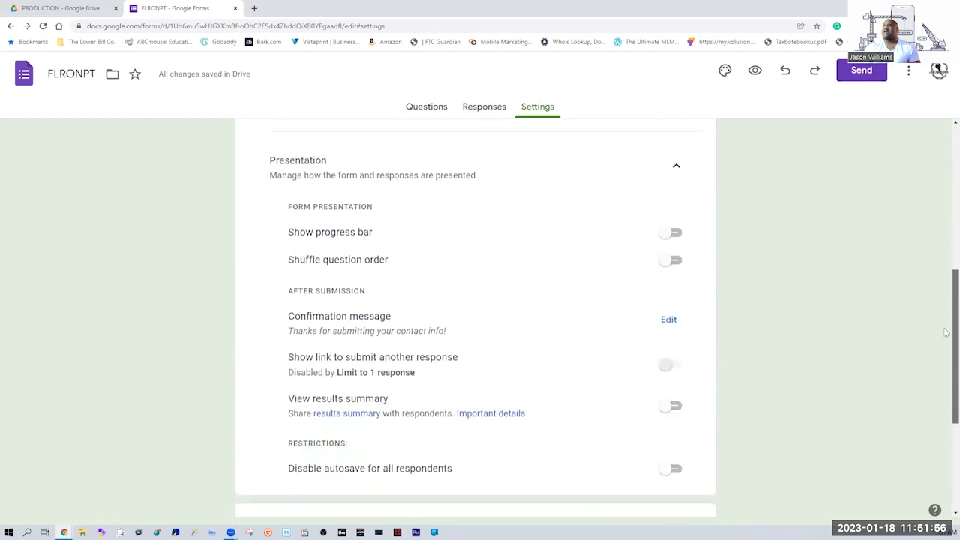
scroll(947, 327, "down", 1)
scroll(947, 334, "up", 1)
scroll(947, 336, "down", 3)
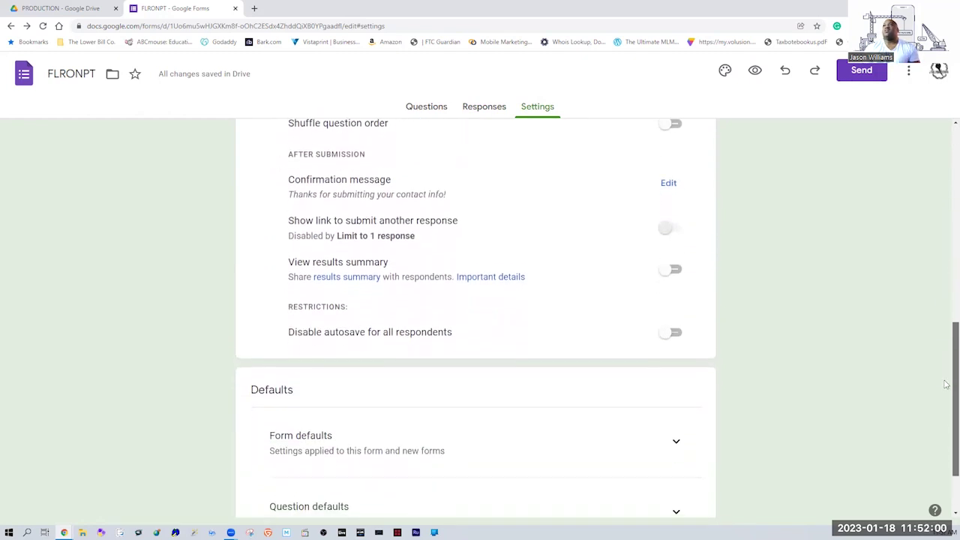
scroll(947, 398, "down", 1)
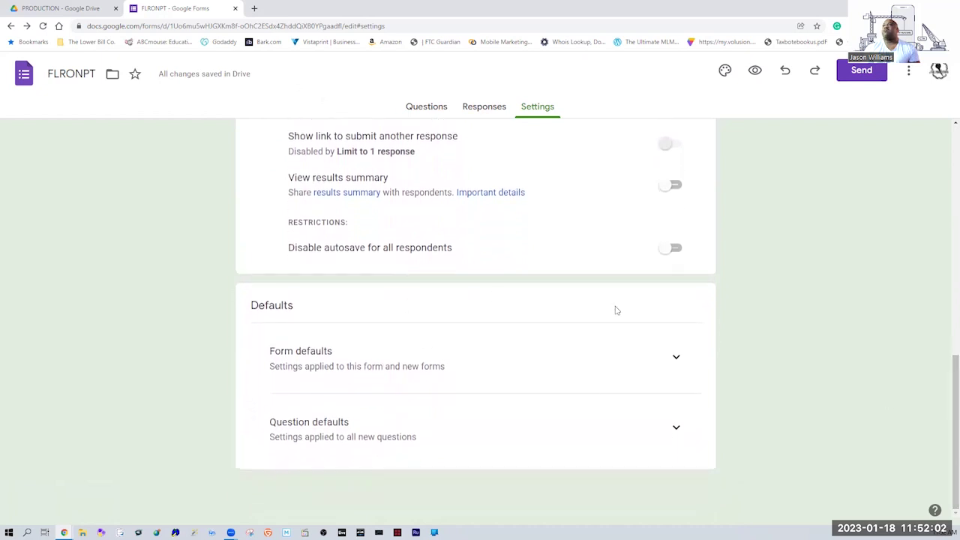
Turn on 'Make questions required by default', leaving email collection off, then close the form.
left_click(680, 364)
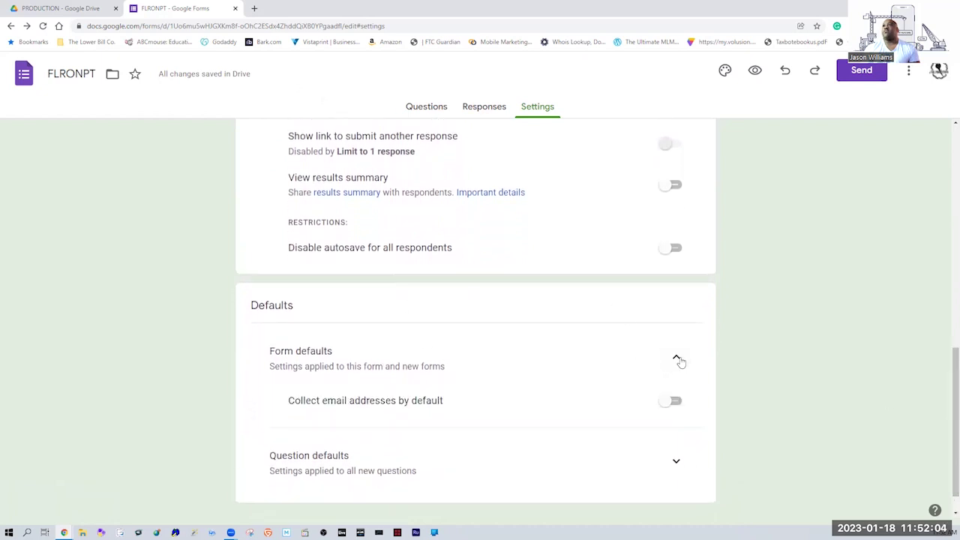
left_click(663, 402)
left_click(676, 402)
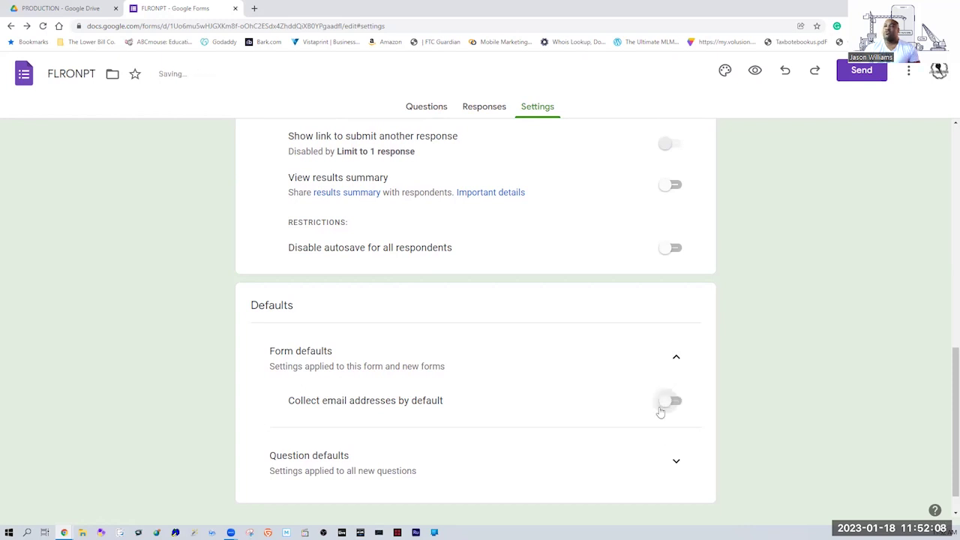
left_click(678, 463)
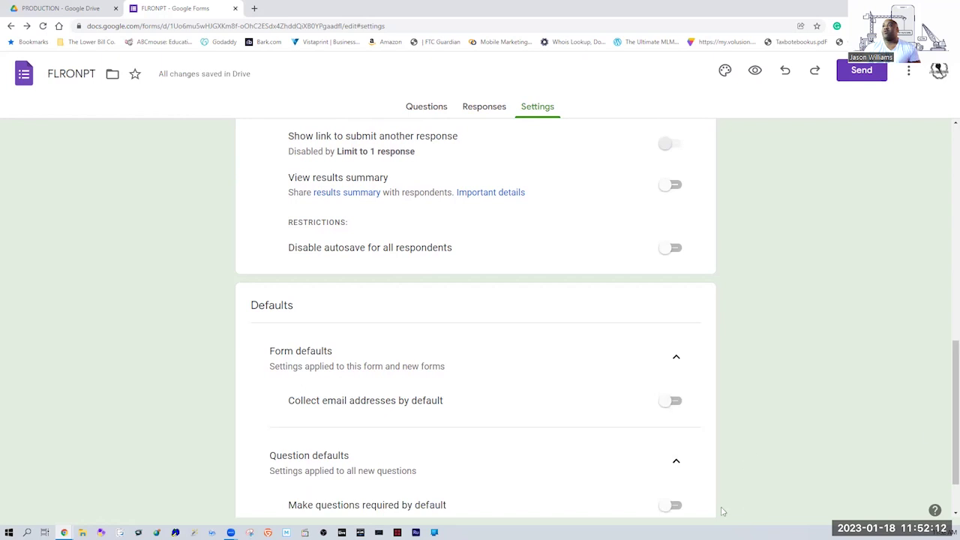
left_click(666, 509)
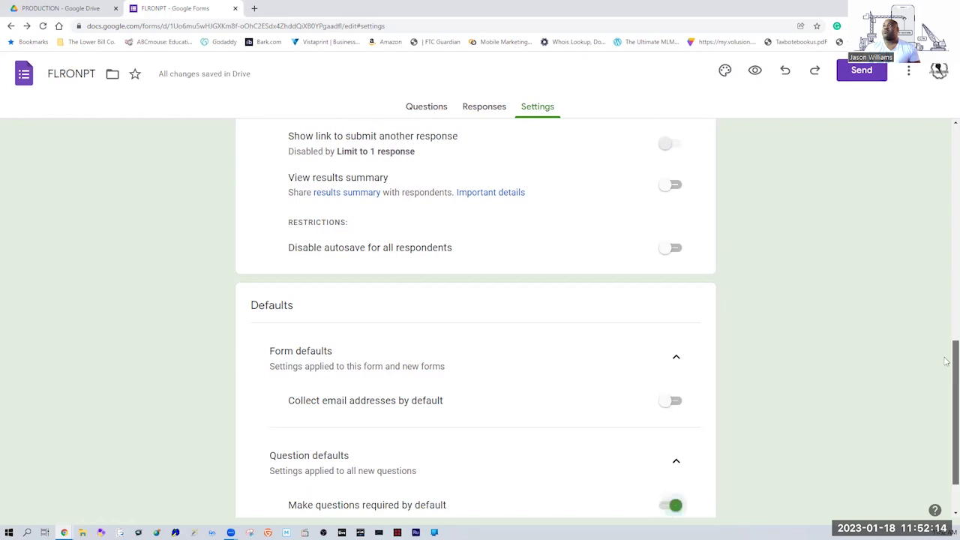
scroll(947, 361, "down", 2)
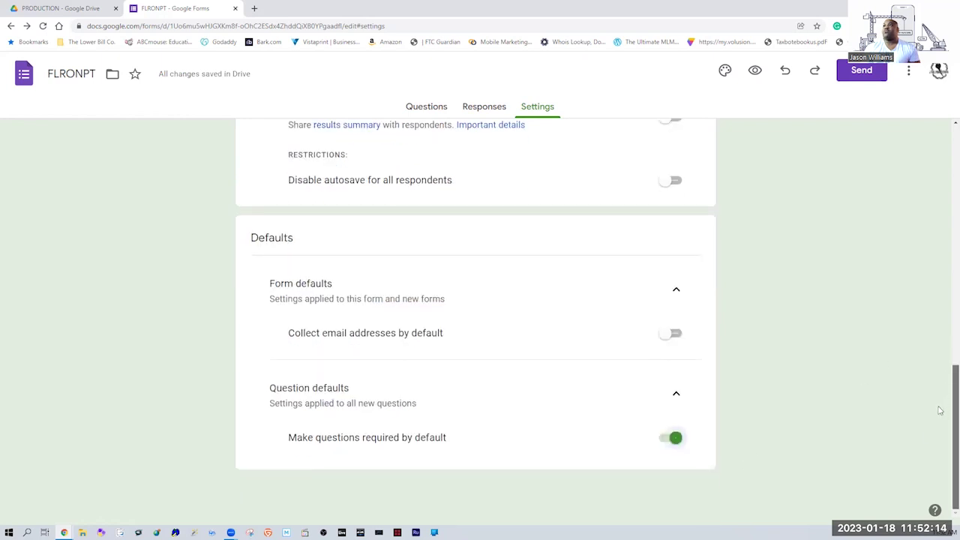
left_click(676, 441)
left_click(675, 442)
left_click_drag(945, 392, 945, 141)
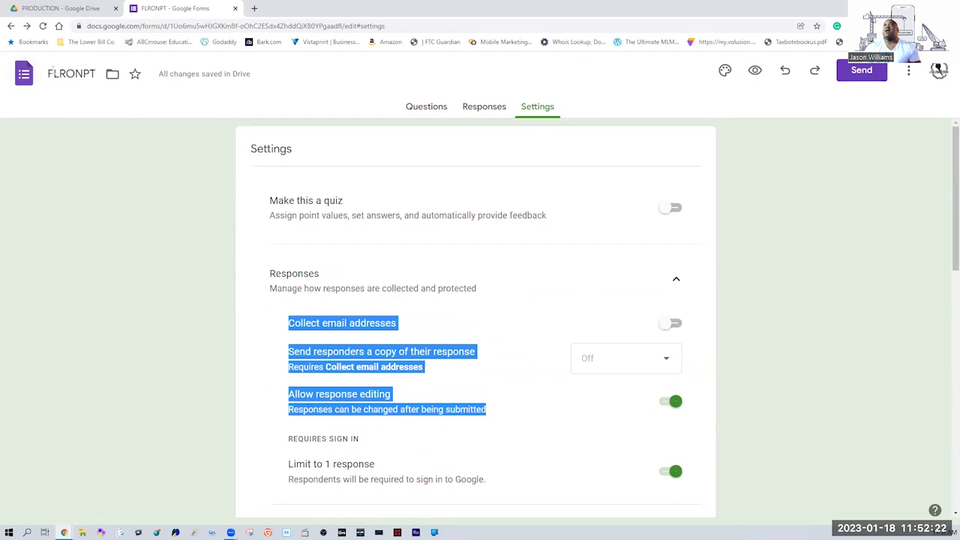
left_click(236, 8)
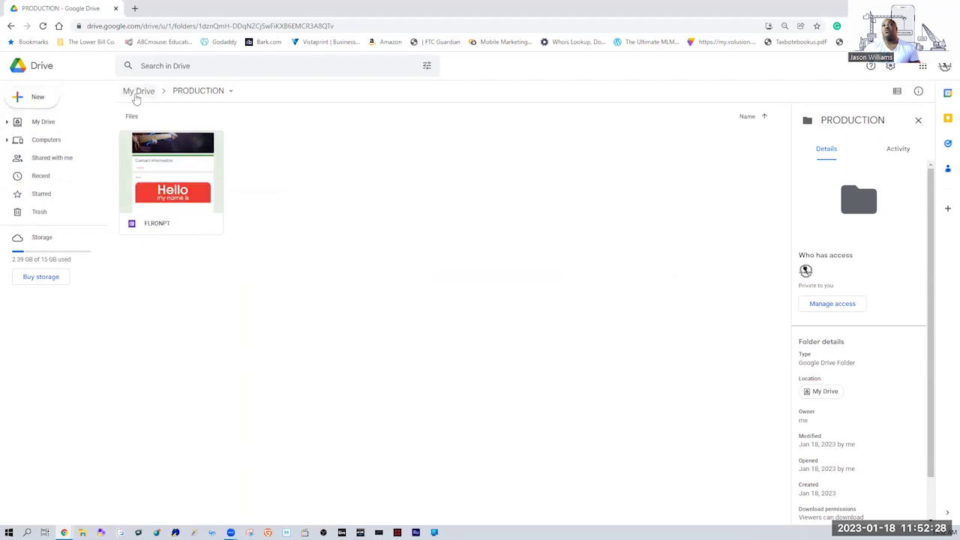
Navigate up from the PRODUCTION folder to My Drive using the breadcrumb.
left_click(138, 92)
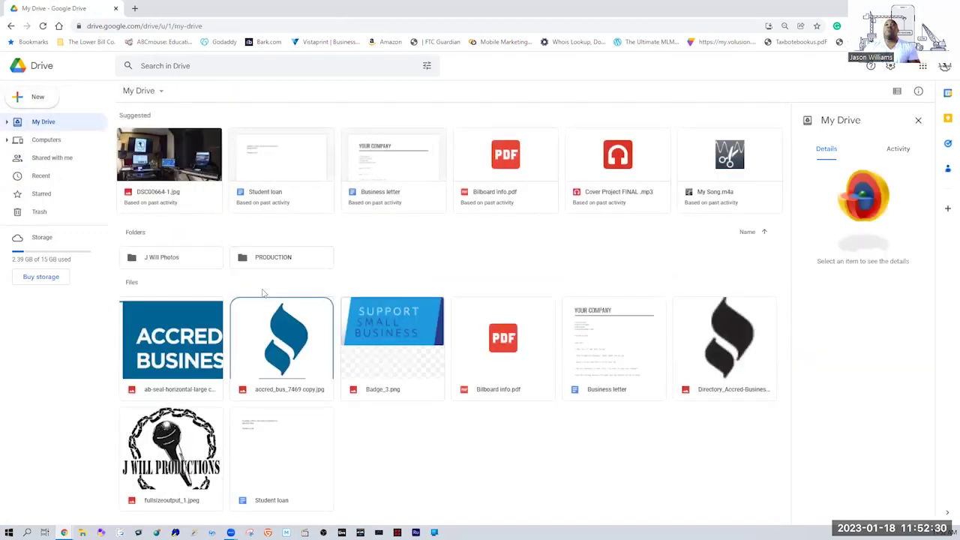